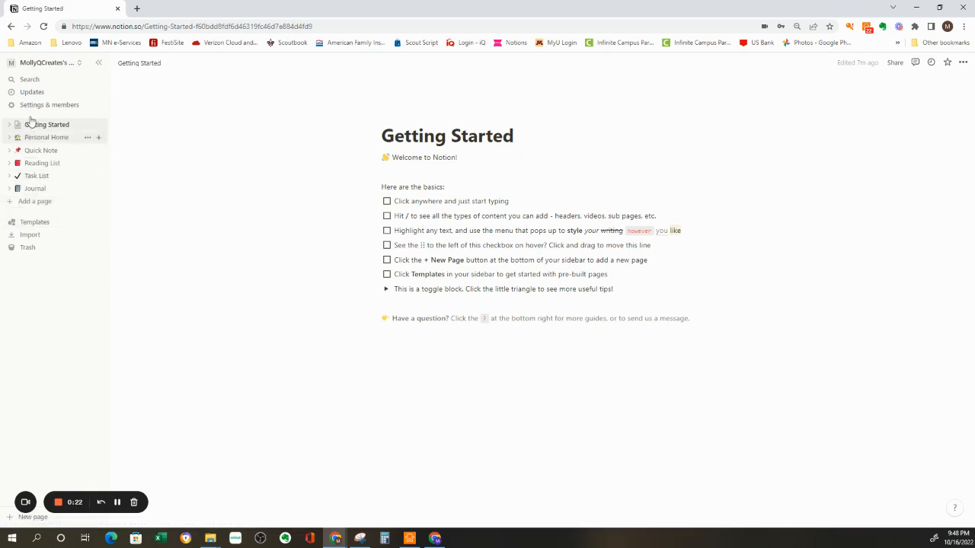
Step: Create a new page in the workspace and title it Idea Board
{"action": "left_click", "coordinate": [33, 203]}
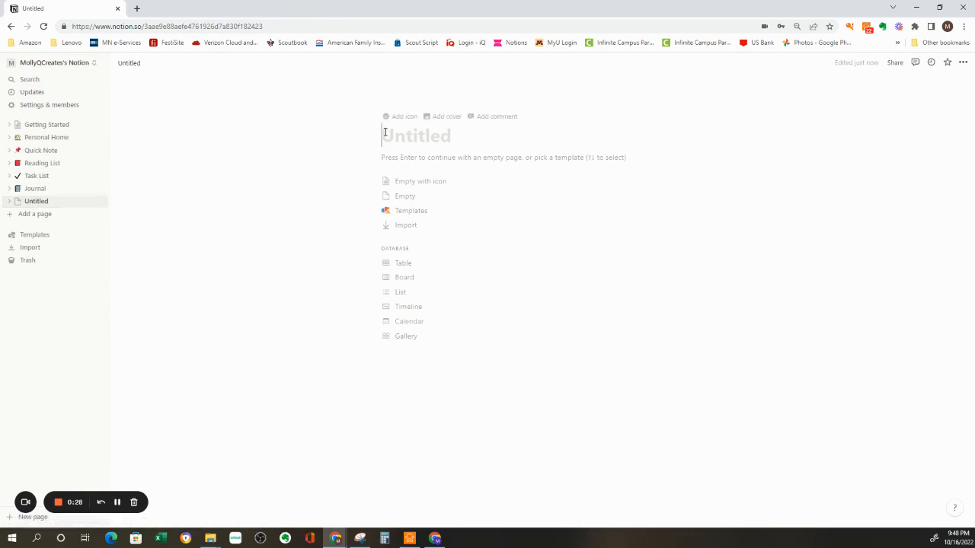
{"action": "type", "text": "Idea Board"}
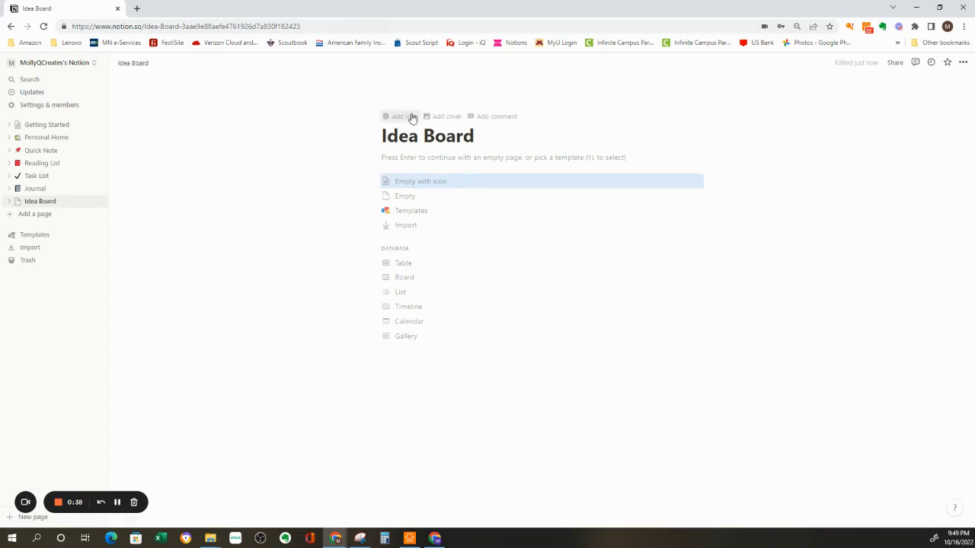
{"action": "left_click", "coordinate": [445, 116]}
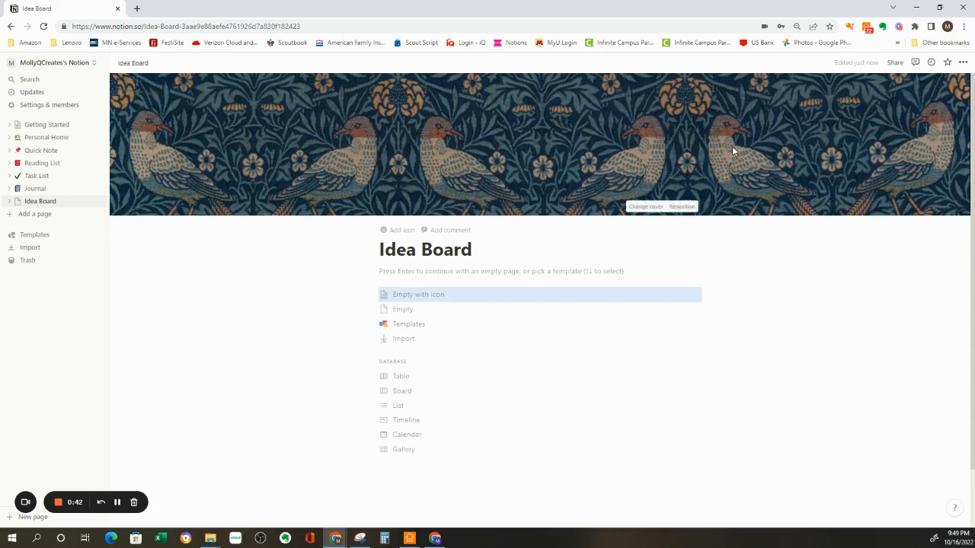
{"action": "left_click", "coordinate": [645, 209]}
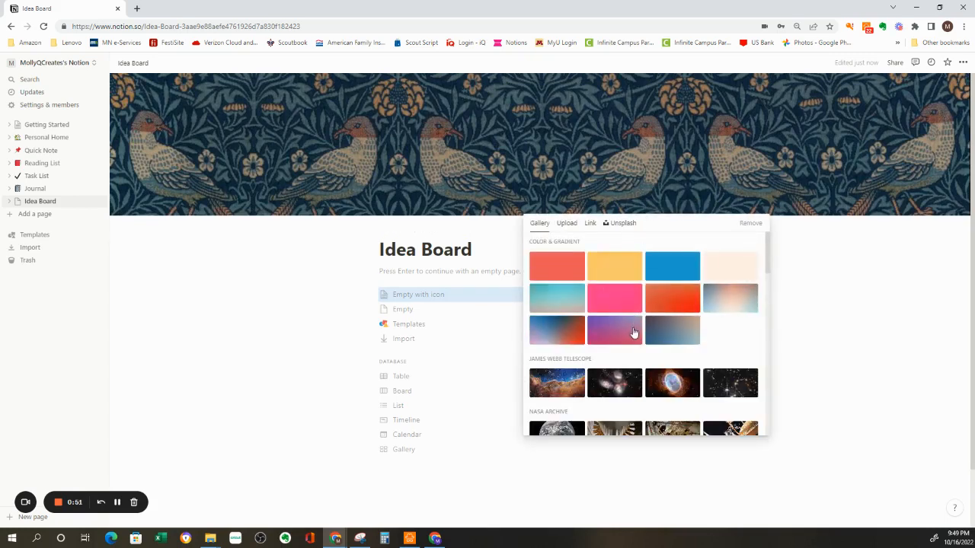
{"action": "scroll", "coordinate": [634, 335], "scroll_direction": "down", "scroll_amount": 5}
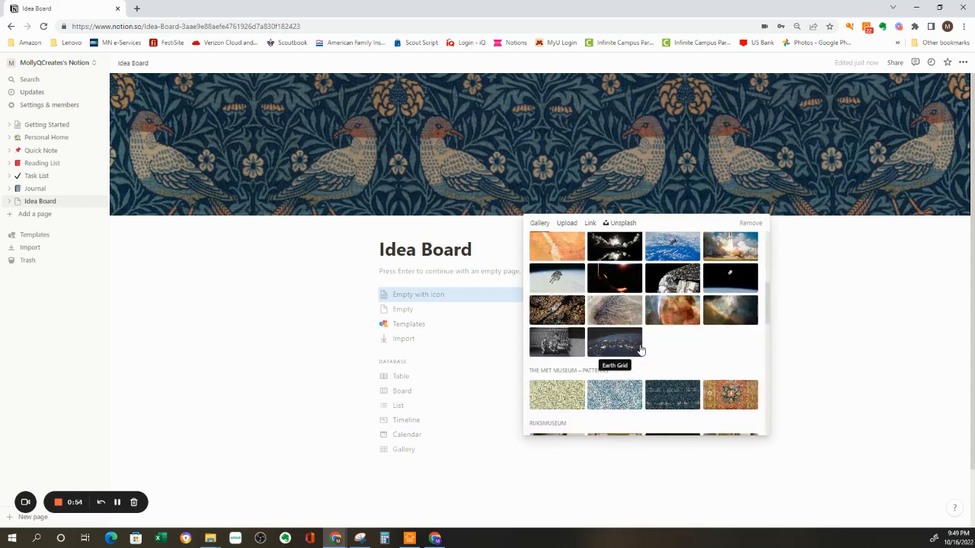
{"action": "scroll", "coordinate": [641, 349], "scroll_direction": "down", "scroll_amount": 3}
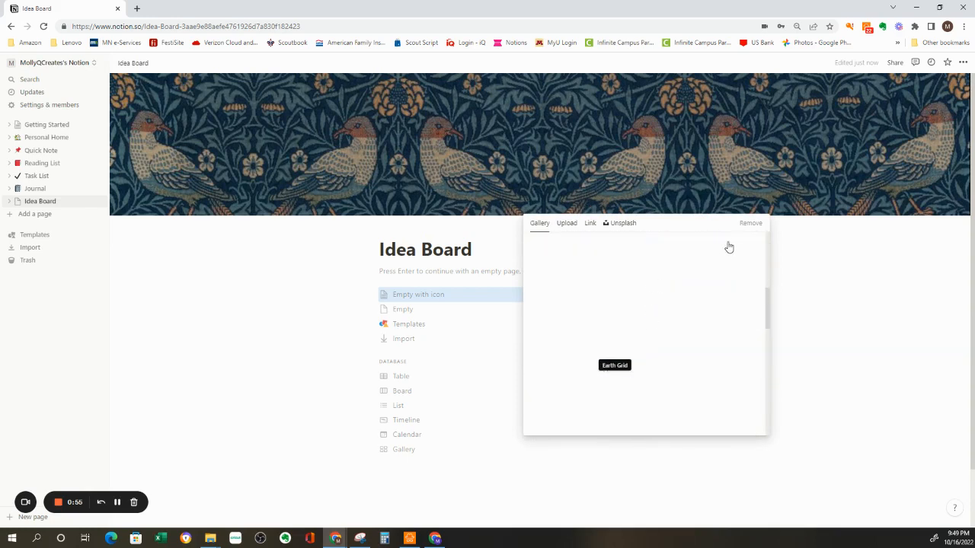
{"action": "left_click", "coordinate": [748, 224]}
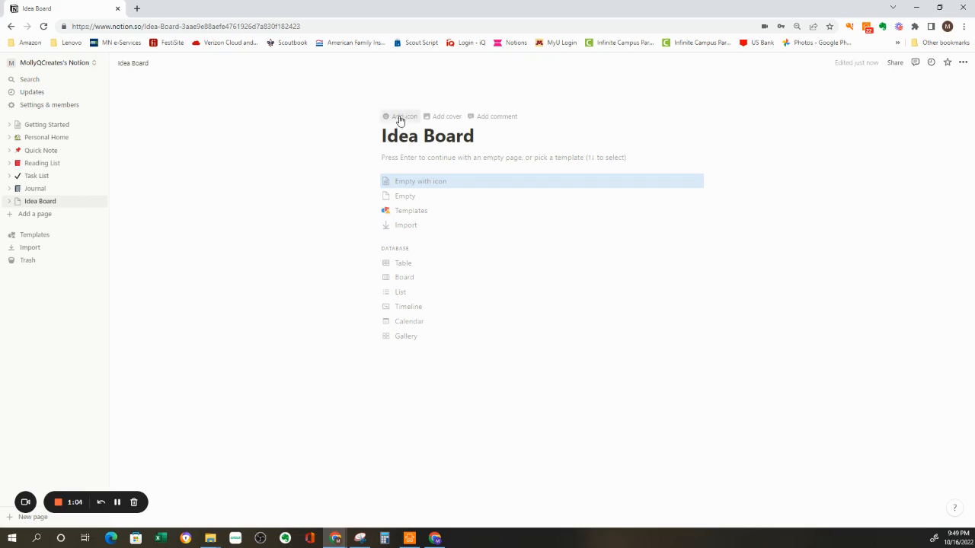
Step: Give the Idea Board page a pink light bulb icon, found by filtering the icons for "light"
{"action": "left_click", "coordinate": [400, 120]}
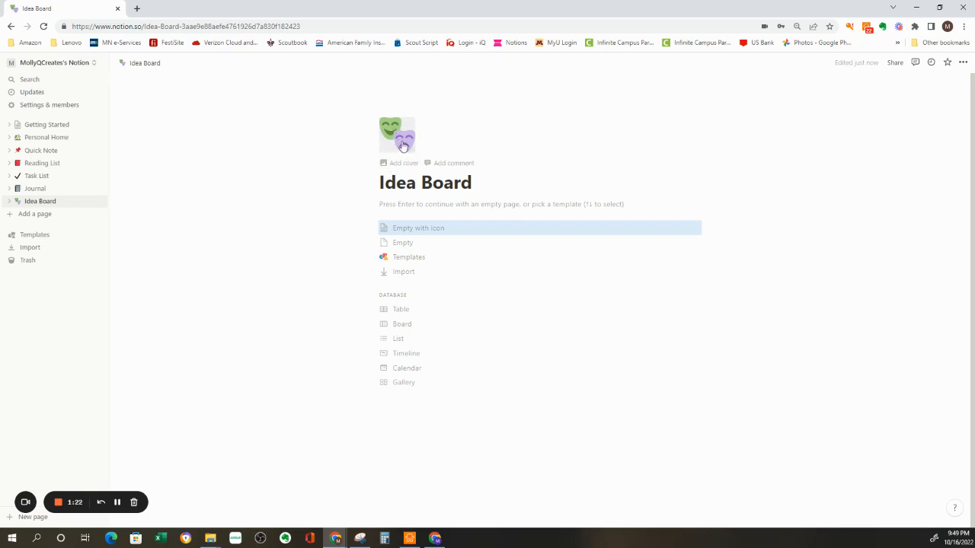
{"action": "left_click", "coordinate": [399, 143]}
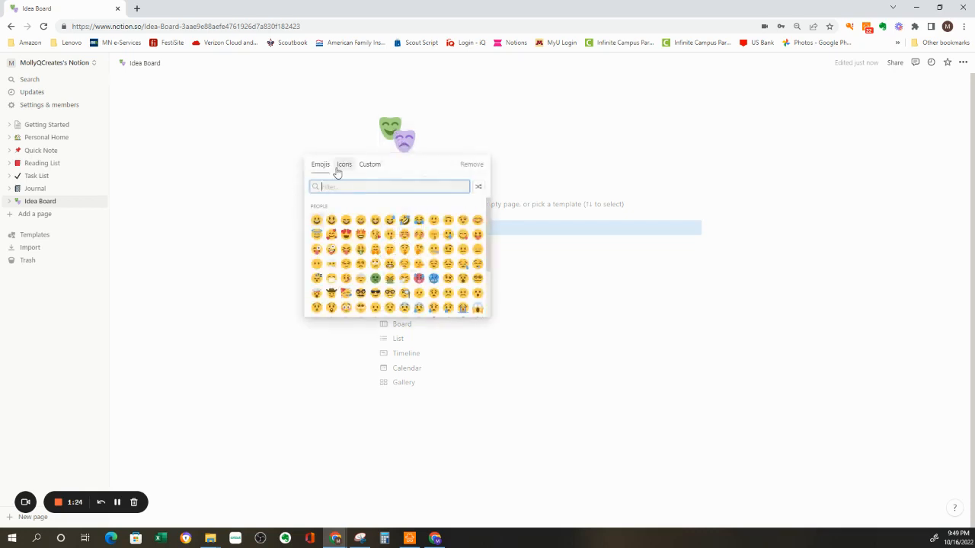
{"action": "scroll", "coordinate": [414, 271], "scroll_direction": "down", "scroll_amount": 2}
{"action": "scroll", "coordinate": [411, 267], "scroll_direction": "up", "scroll_amount": 2}
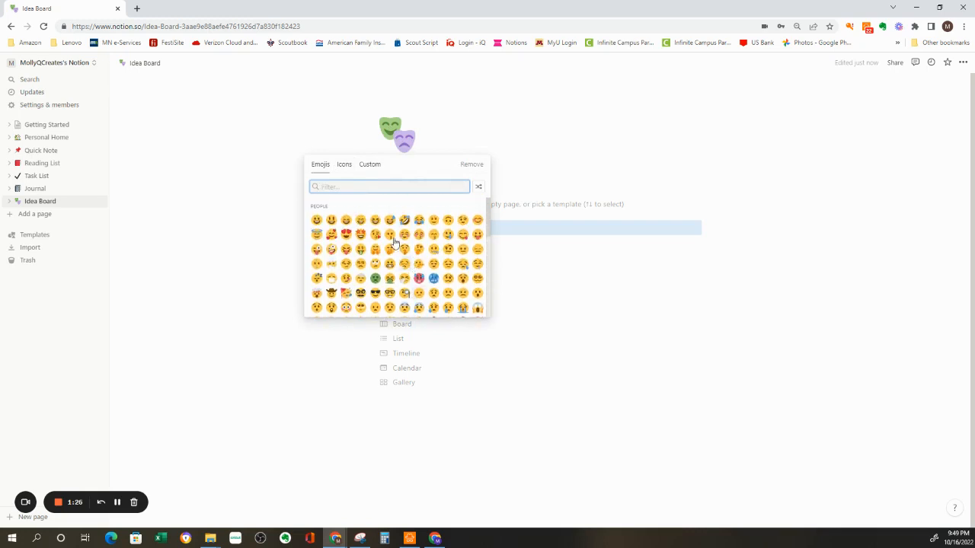
{"action": "left_click", "coordinate": [345, 165]}
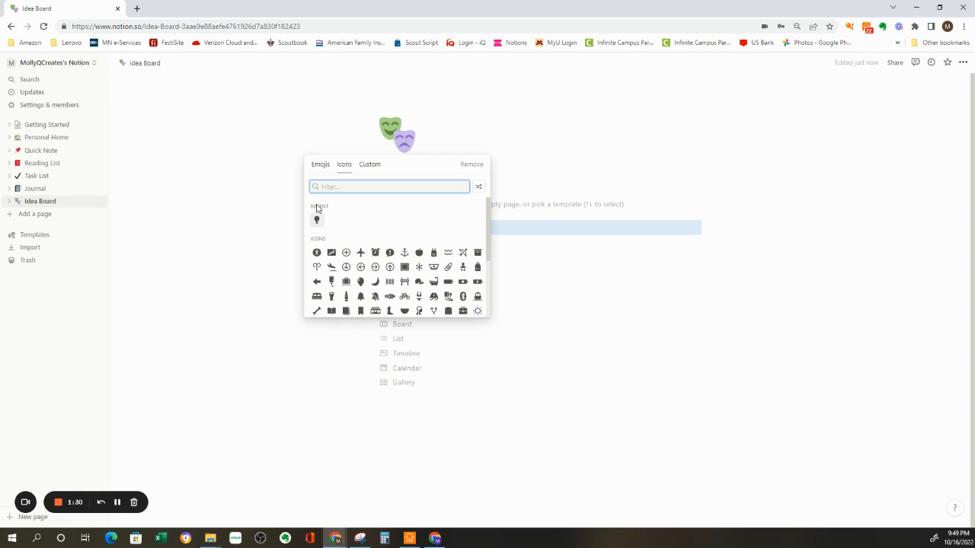
{"action": "type", "text": "light"}
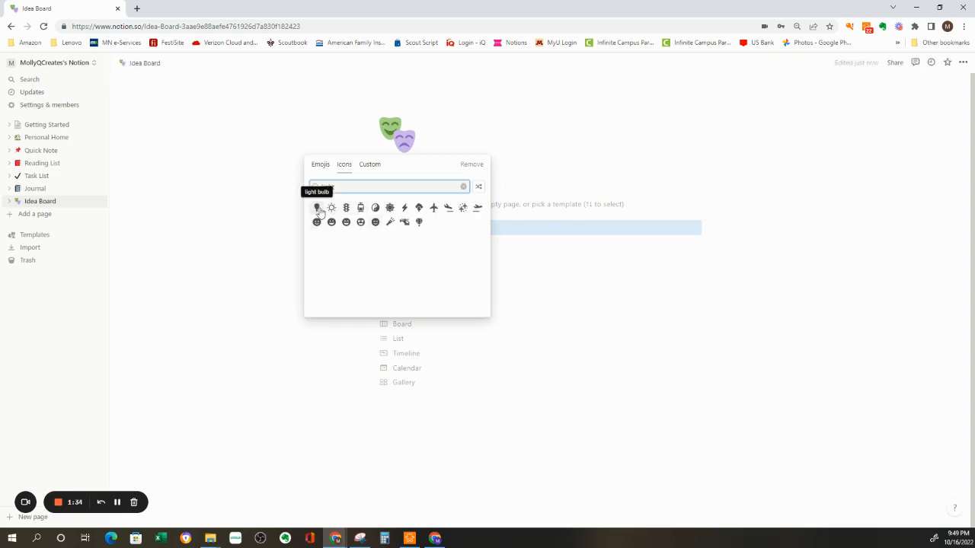
{"action": "left_click", "coordinate": [319, 211]}
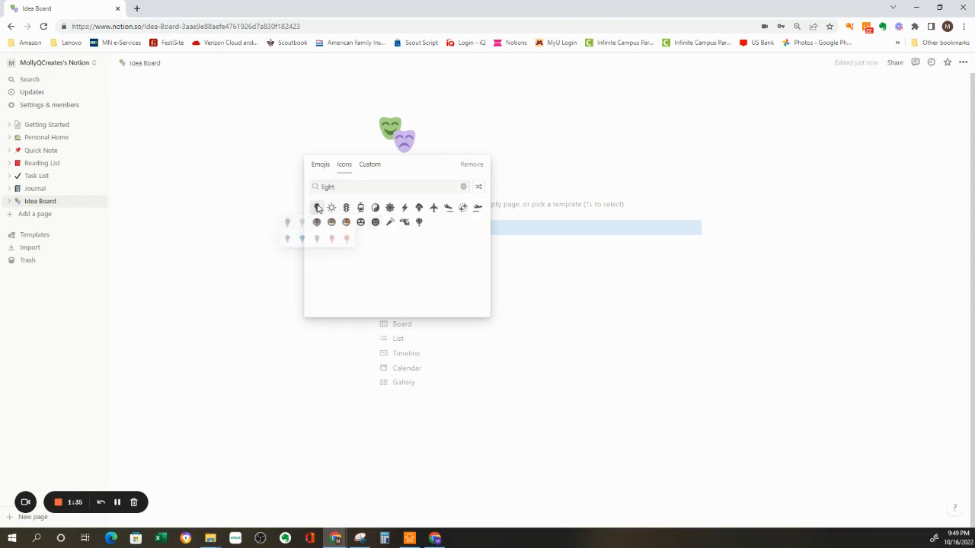
{"action": "left_click", "coordinate": [333, 240]}
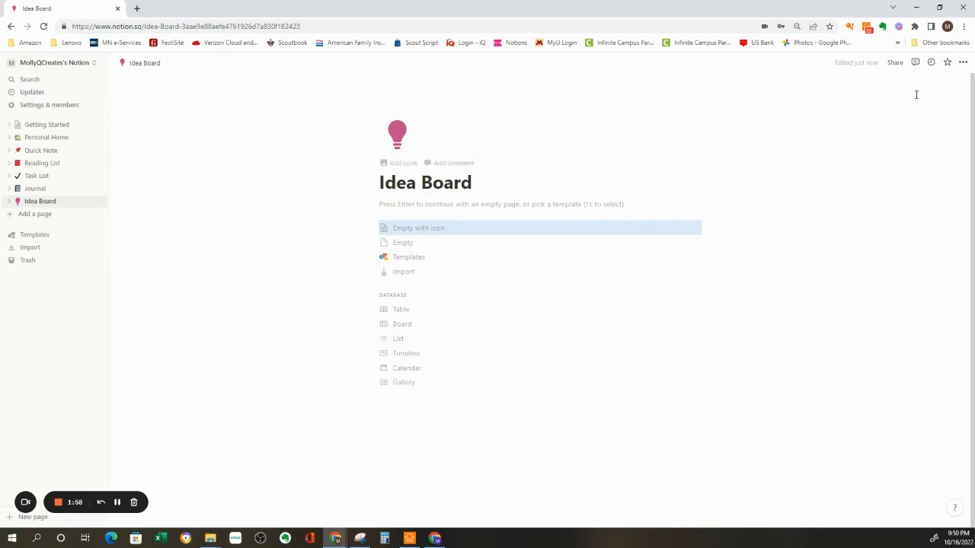
Step: Set the Idea Board page to full width
{"action": "left_click", "coordinate": [963, 64]}
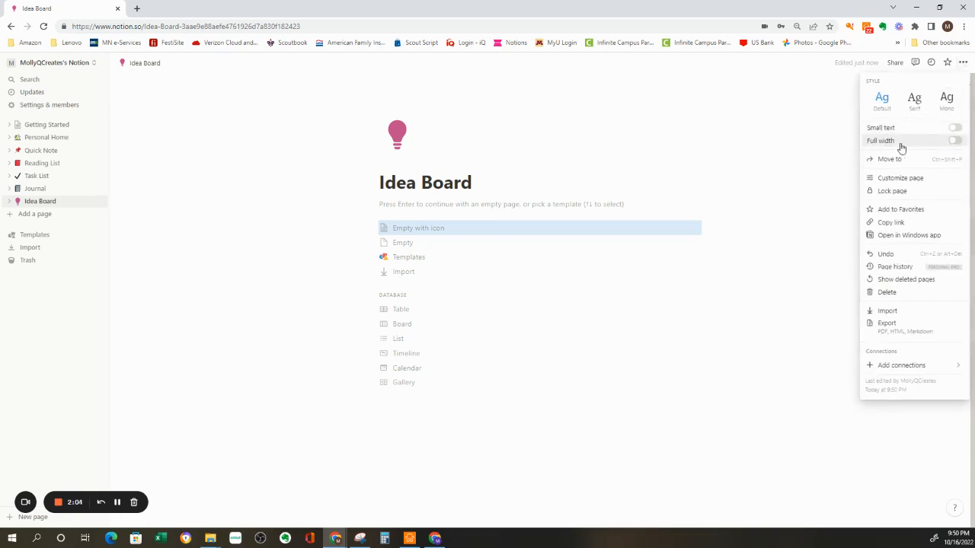
{"action": "left_click", "coordinate": [955, 142]}
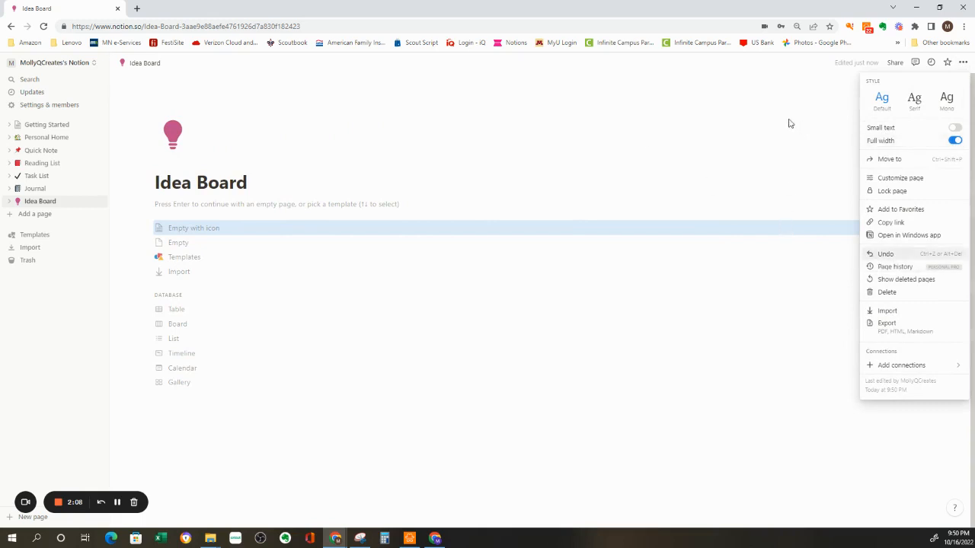
{"action": "left_click", "coordinate": [743, 103]}
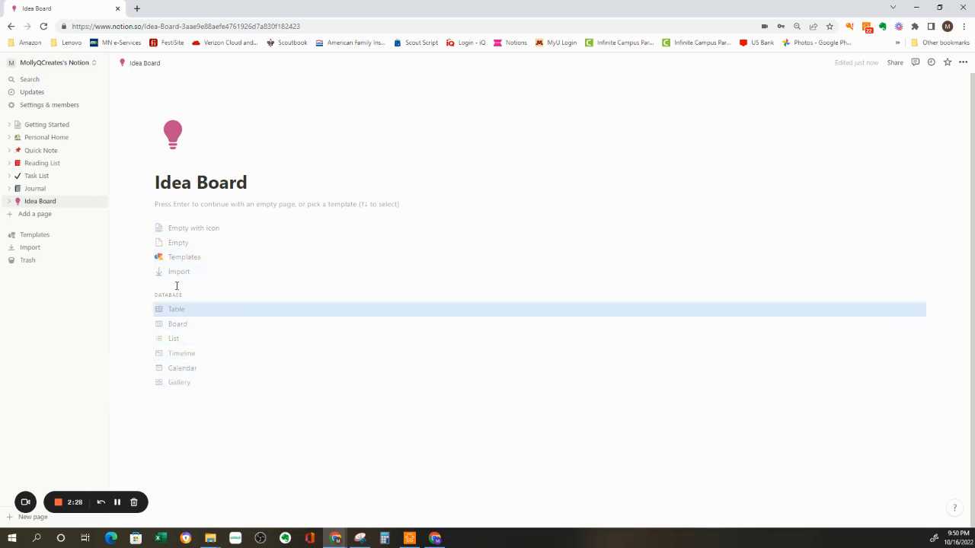
Step: Write "List" and "Title" on two separate lines in the empty page body
{"action": "left_click", "coordinate": [160, 203]}
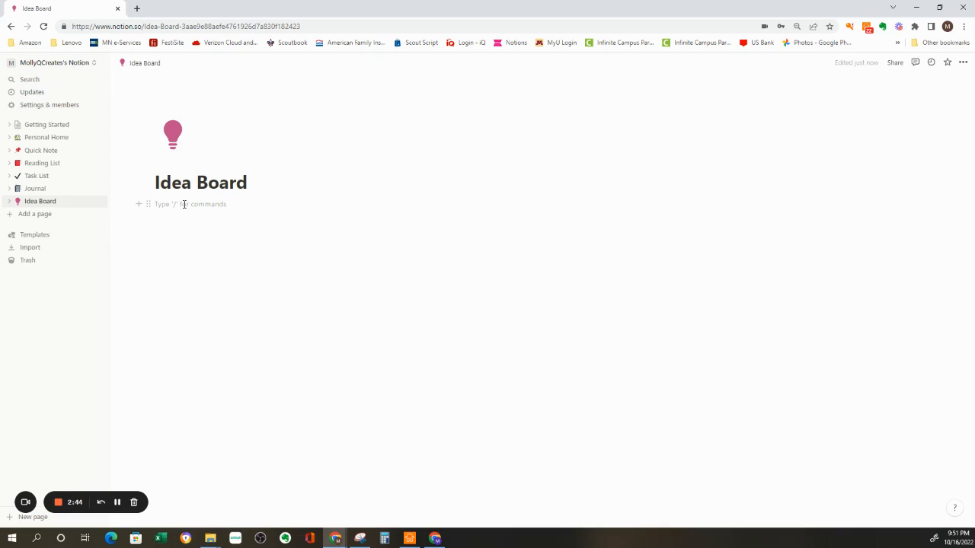
{"action": "type", "text": "Lis"}
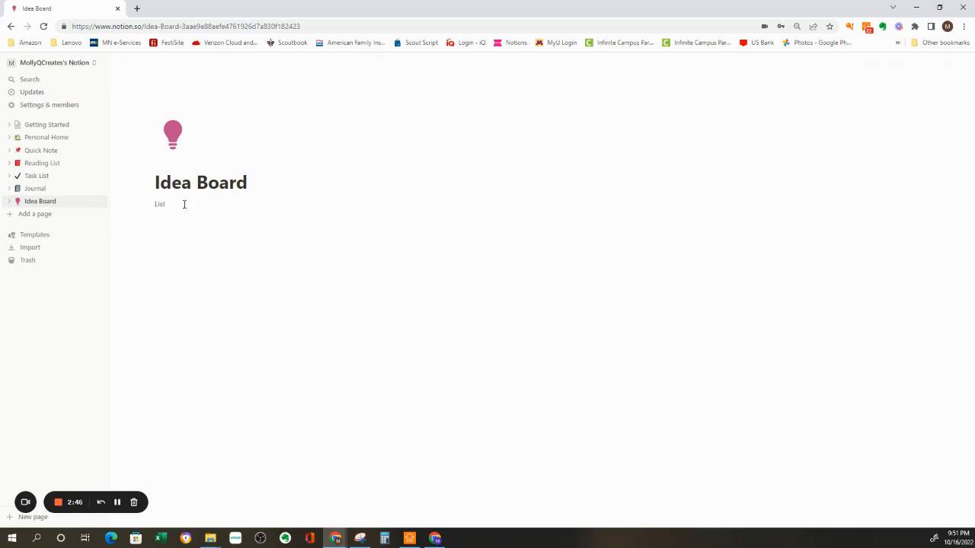
{"action": "type", "text": "t"}
{"action": "key", "text": "Return"}
{"action": "type", "text": "Title"}
{"action": "key", "text": "Return"}
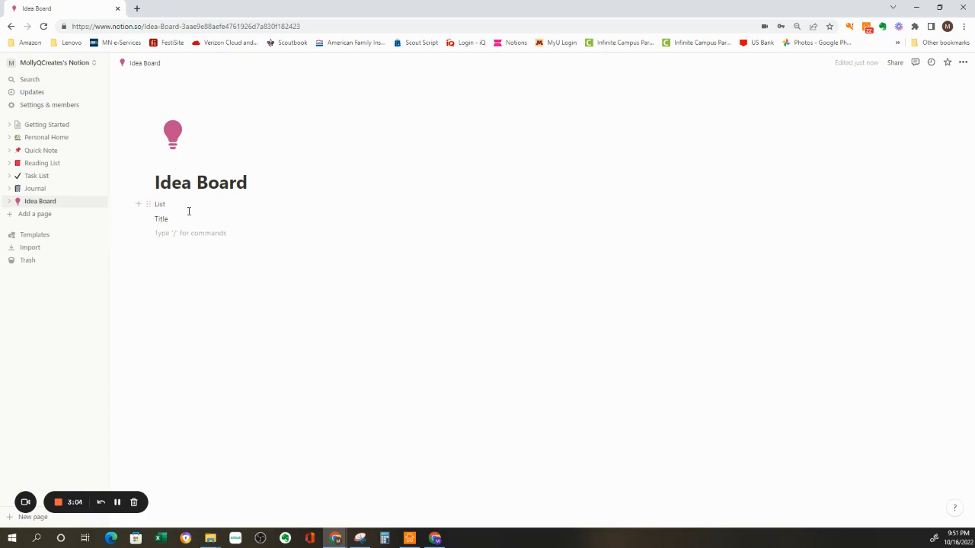
Step: Insert an inline database below the Title line
{"action": "type", "text": "/"}
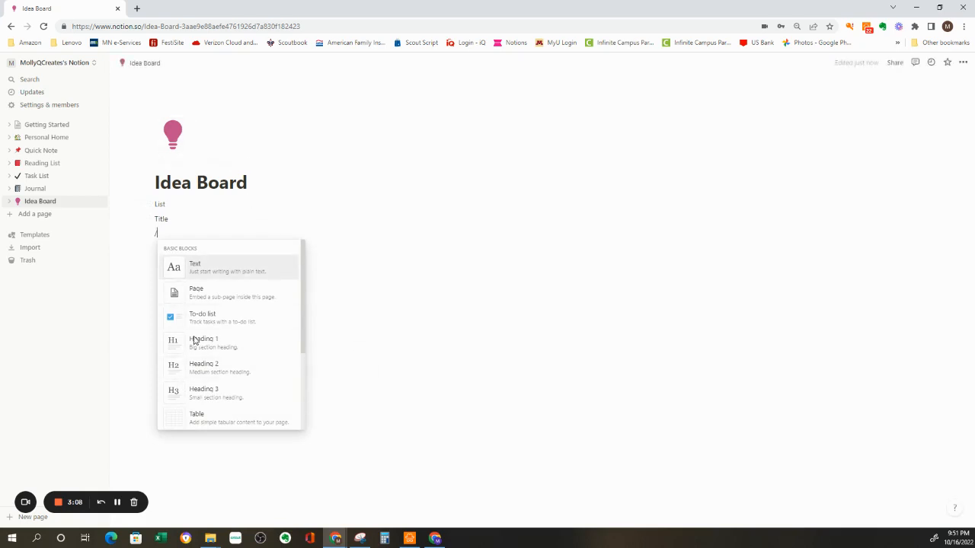
{"action": "scroll", "coordinate": [233, 319], "scroll_direction": "down", "scroll_amount": 2}
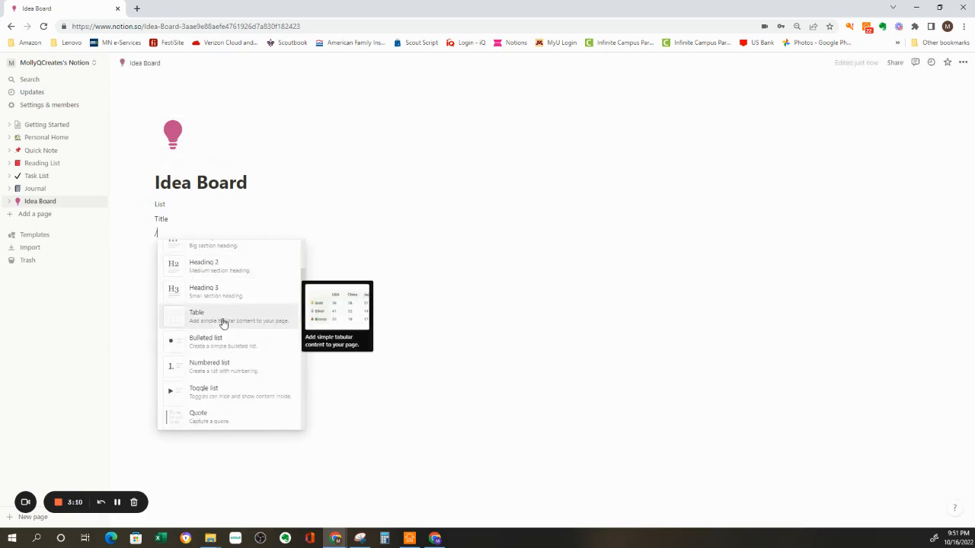
{"action": "scroll", "coordinate": [253, 333], "scroll_direction": "down", "scroll_amount": 4}
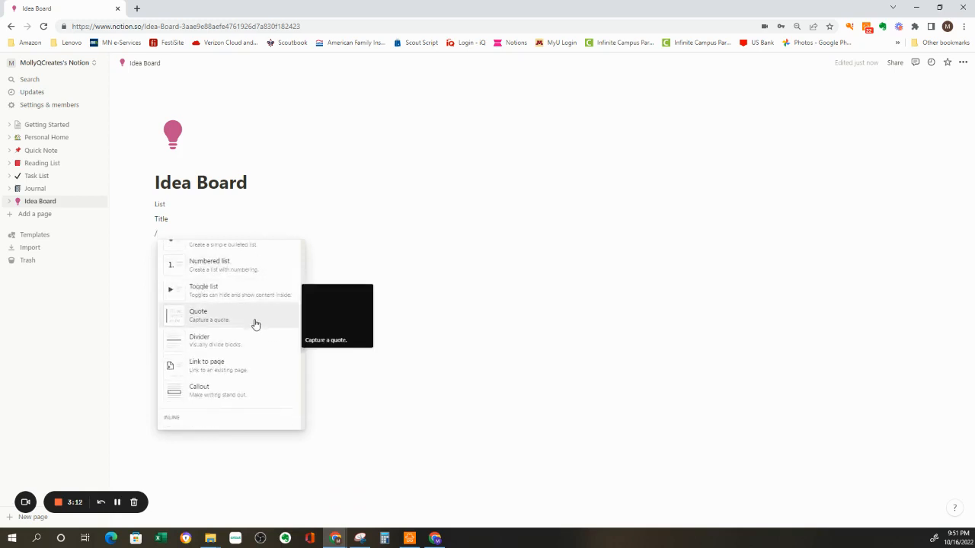
{"action": "scroll", "coordinate": [255, 328], "scroll_direction": "down", "scroll_amount": 4}
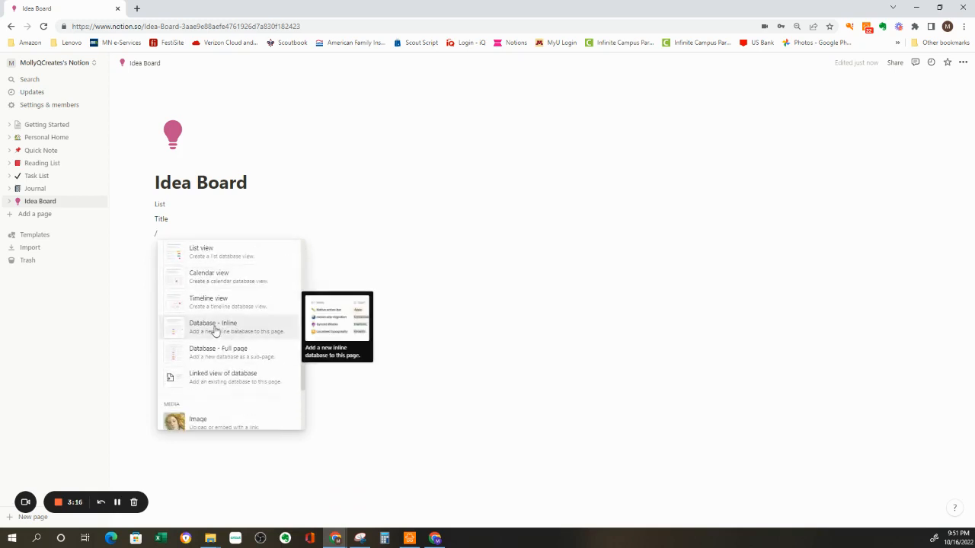
{"action": "left_click", "coordinate": [215, 329]}
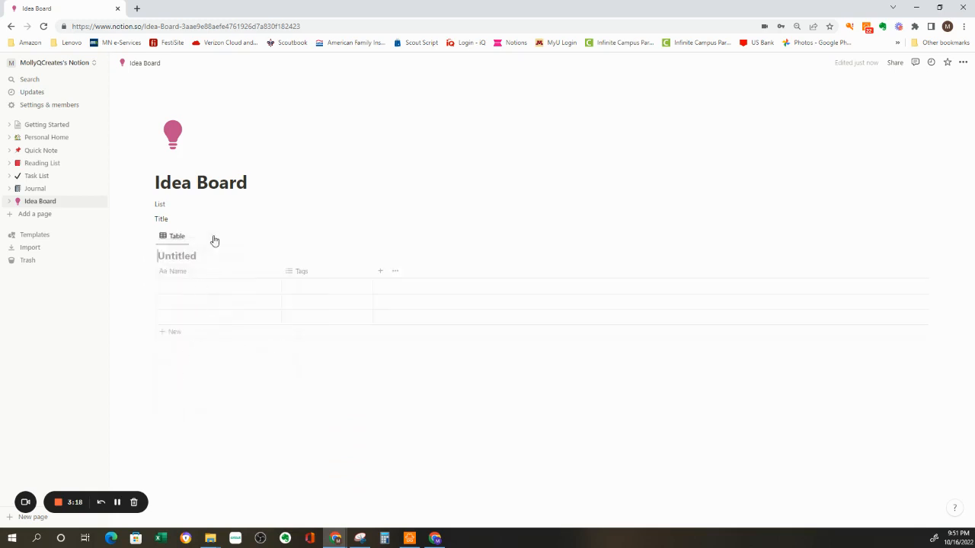
Step: Turn the List line into a Heading 1 and the Title line into a Heading 2
{"action": "left_click", "coordinate": [148, 204]}
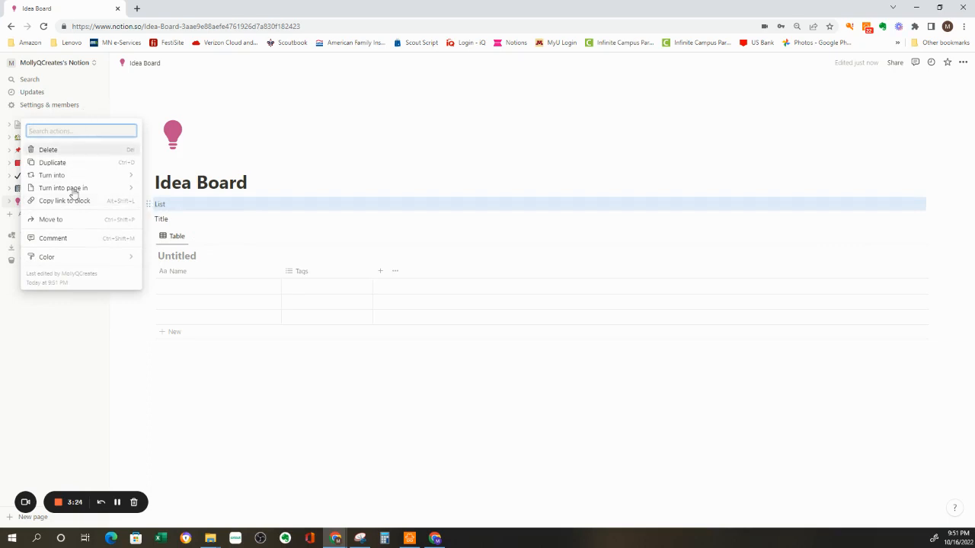
{"action": "mouse_move", "coordinate": [70, 178]}
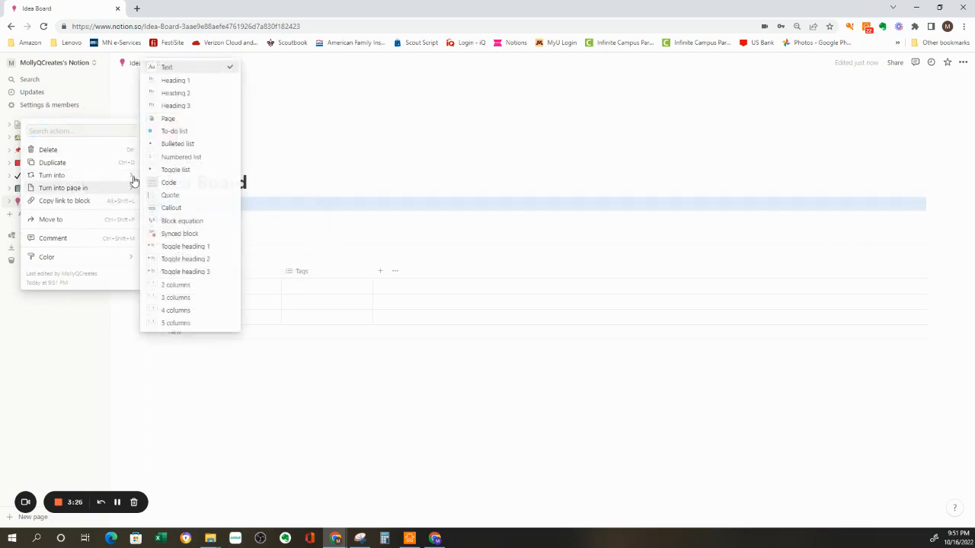
{"action": "left_click", "coordinate": [163, 83]}
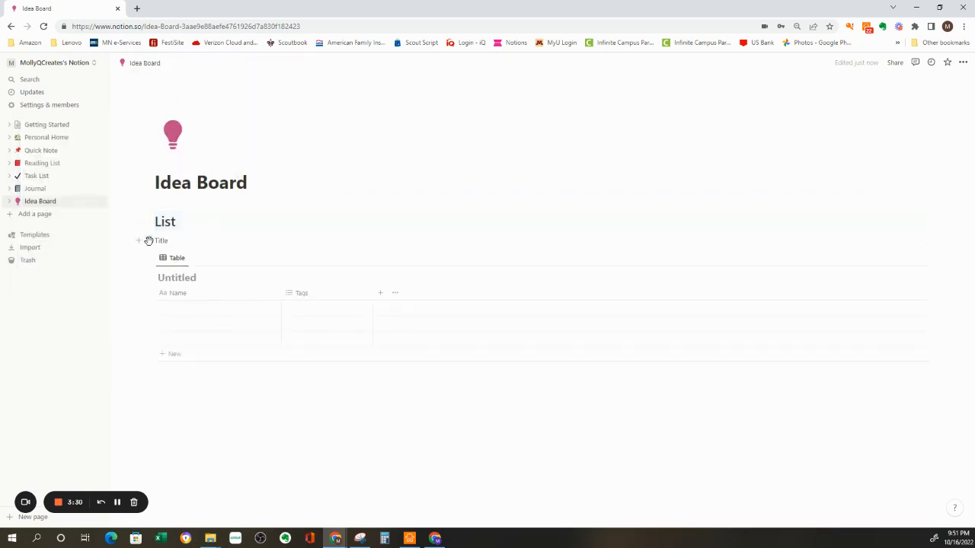
{"action": "left_click", "coordinate": [148, 241]}
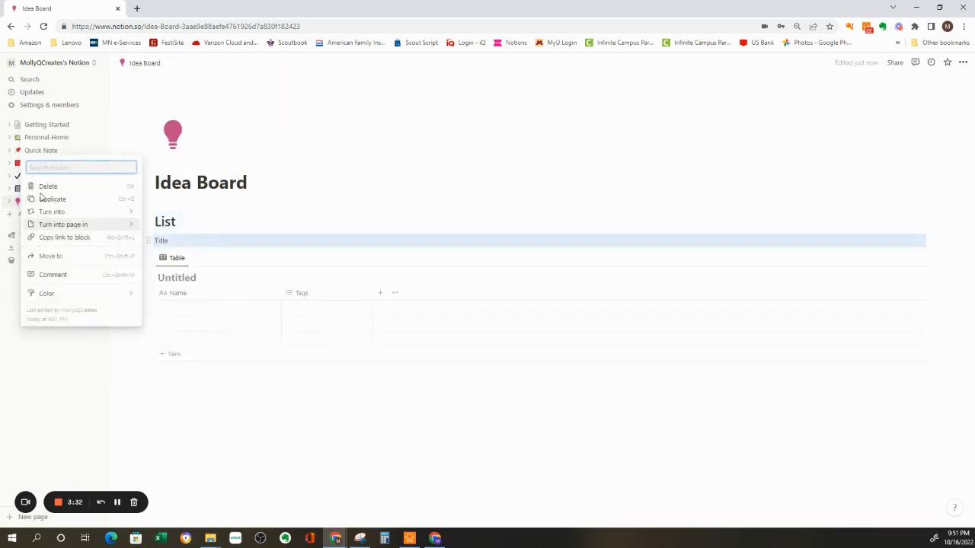
{"action": "mouse_move", "coordinate": [52, 215]}
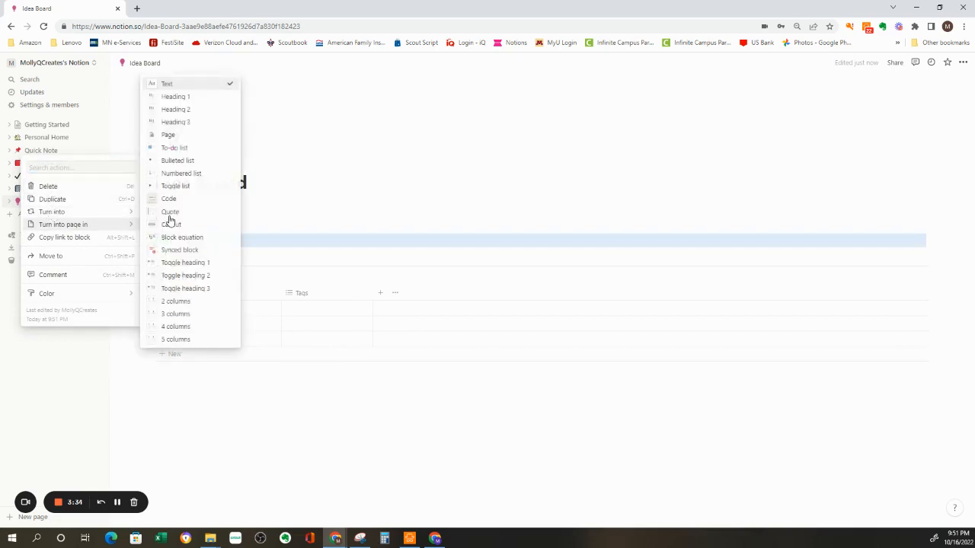
{"action": "left_click", "coordinate": [176, 109]}
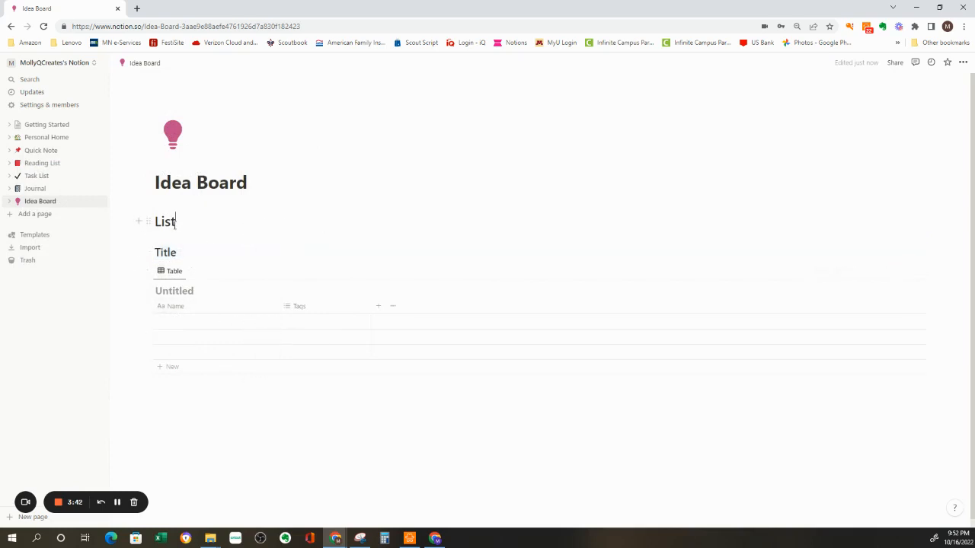
Step: Move the Title heading to the right of the List heading so the two form side-by-side columns
{"action": "left_click", "coordinate": [147, 270]}
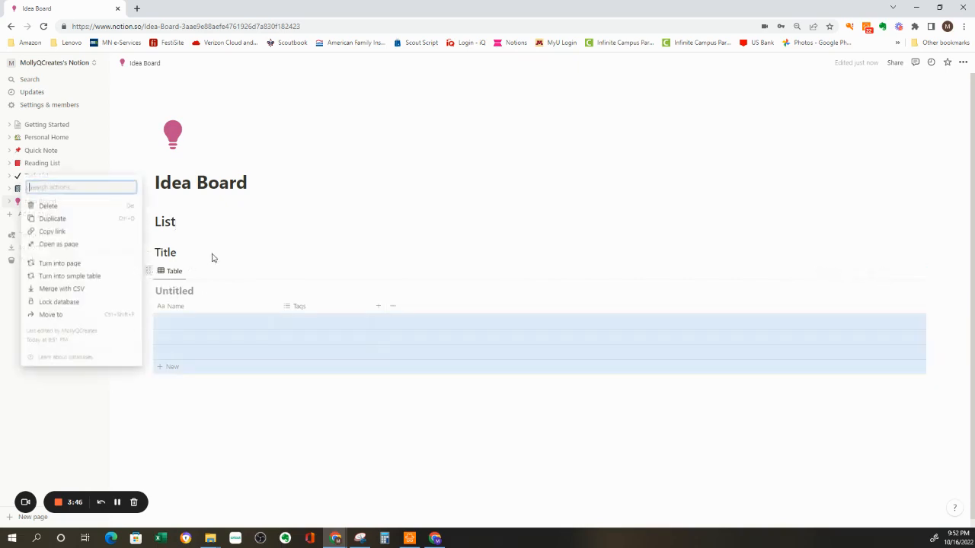
{"action": "key", "text": "Escape"}
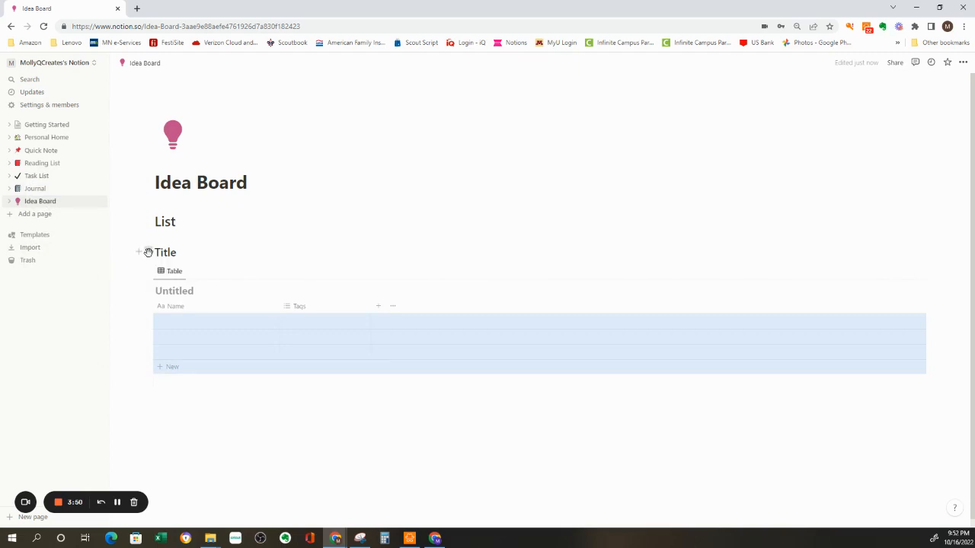
{"action": "left_click", "coordinate": [147, 252]}
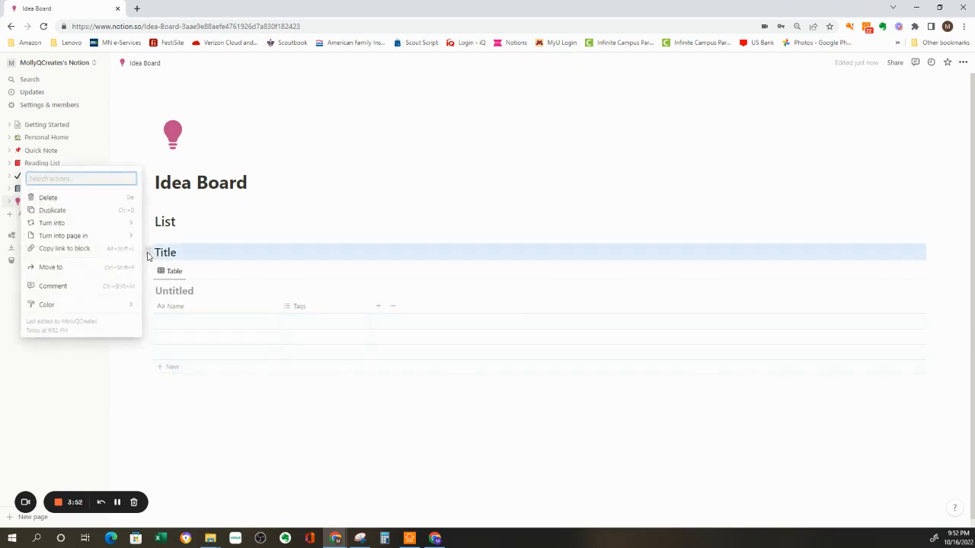
{"action": "key", "text": "Escape"}
{"action": "left_click_drag", "start_coordinate": [147, 251], "coordinate": [927, 224]}
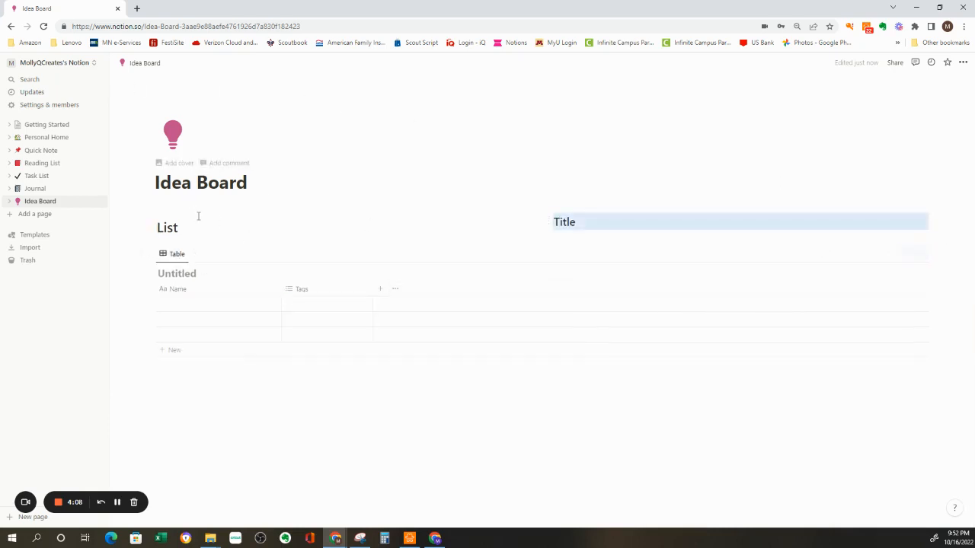
Step: Narrow the List column to about the width of its heading and move the inline database below the Title heading
{"action": "left_click_drag", "start_coordinate": [201, 221], "coordinate": [249, 200]}
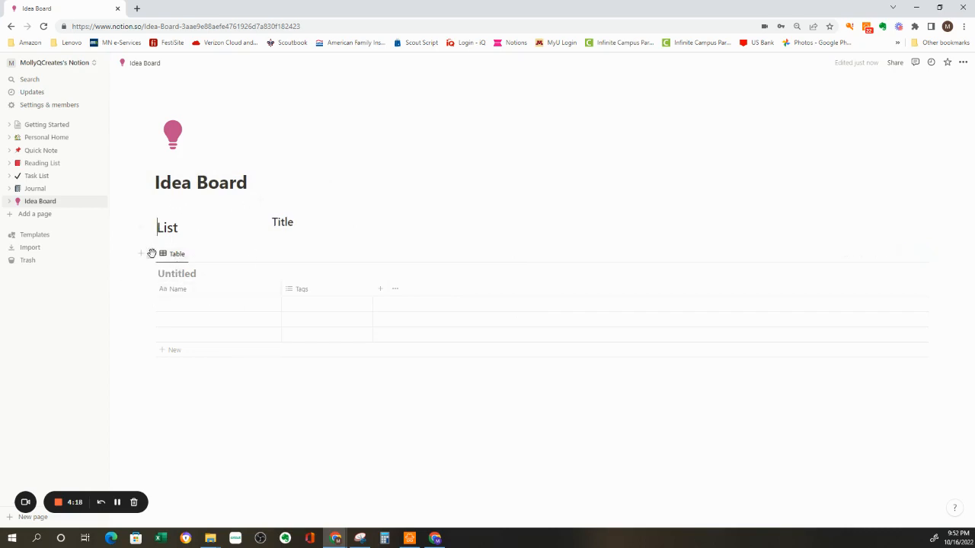
{"action": "left_click_drag", "start_coordinate": [157, 260], "coordinate": [279, 238]}
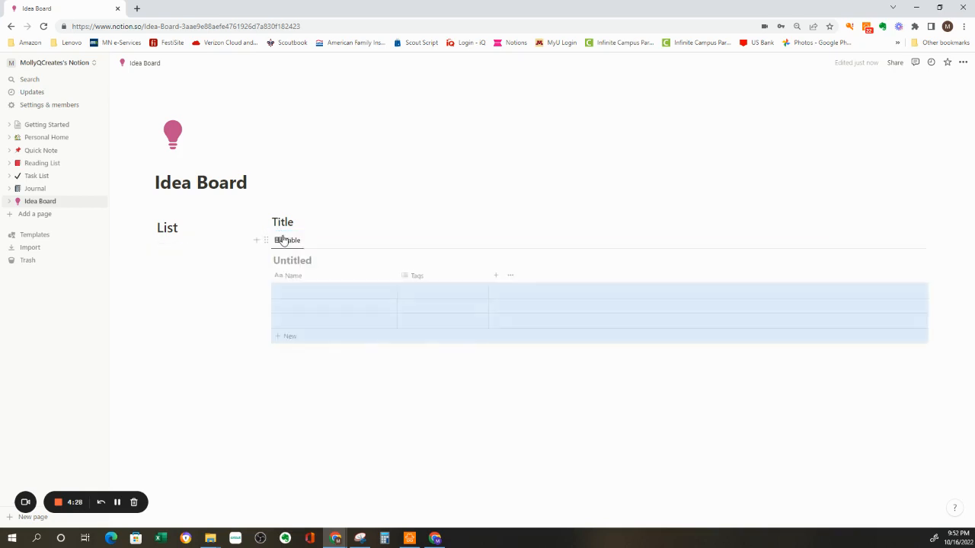
Step: Try the Title heading as a Heading 1 and return it to Heading 2
{"action": "left_click", "coordinate": [267, 224]}
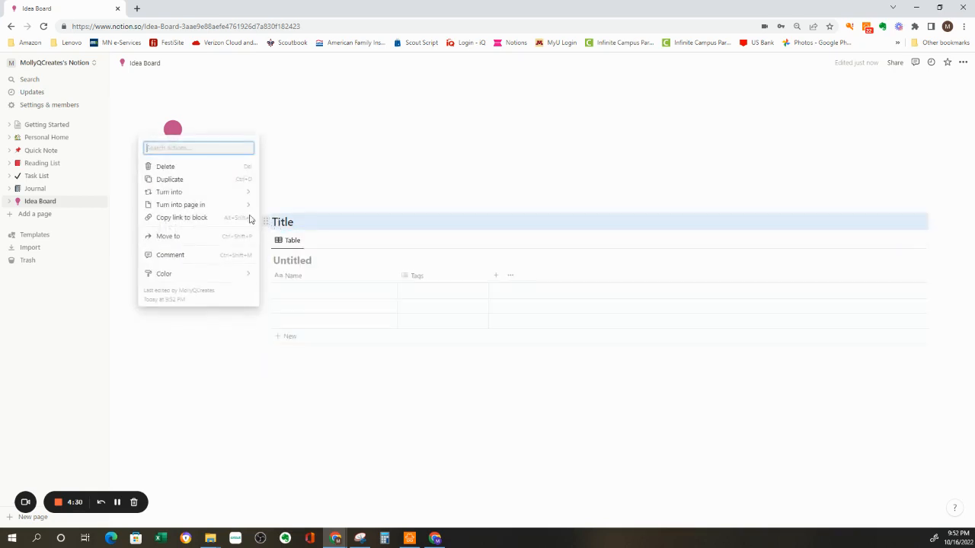
{"action": "mouse_move", "coordinate": [206, 192]}
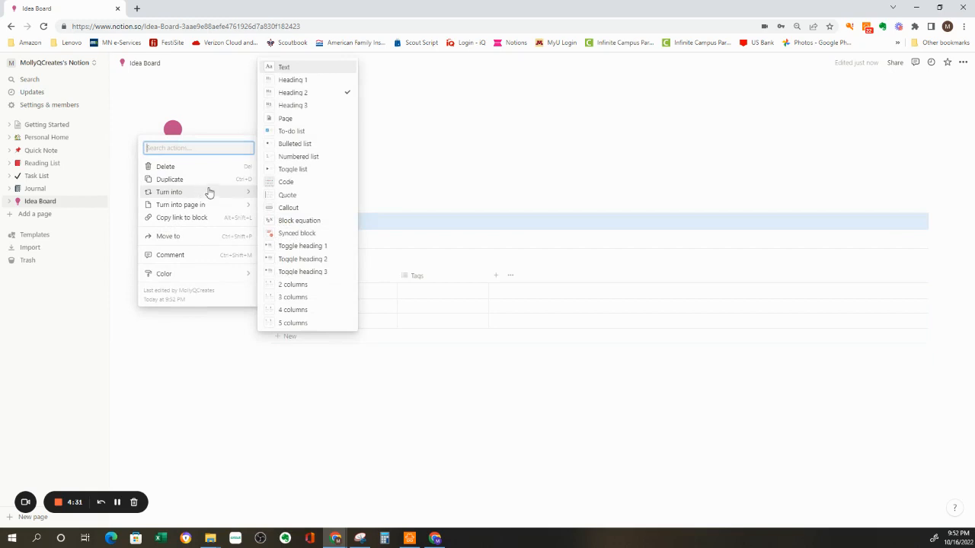
{"action": "left_click", "coordinate": [289, 78]}
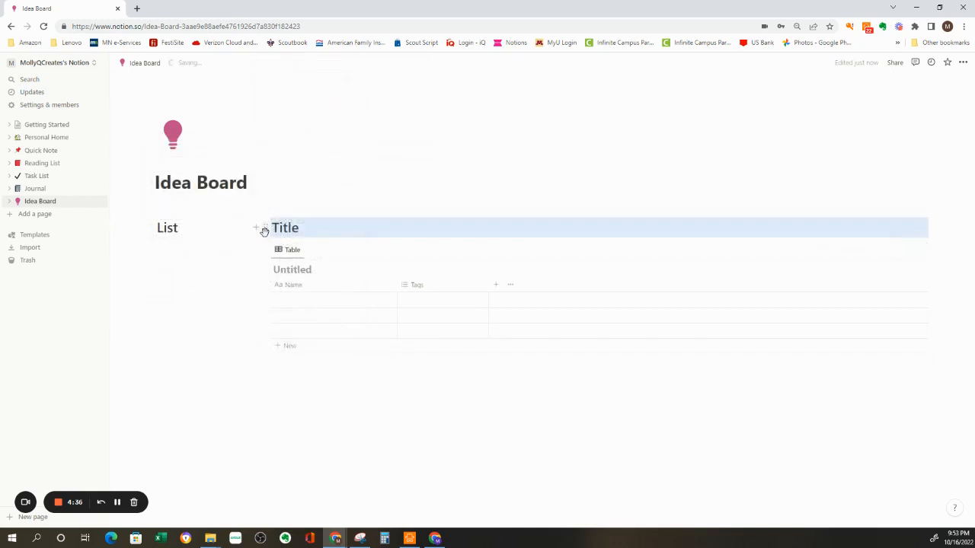
{"action": "left_click", "coordinate": [265, 232]}
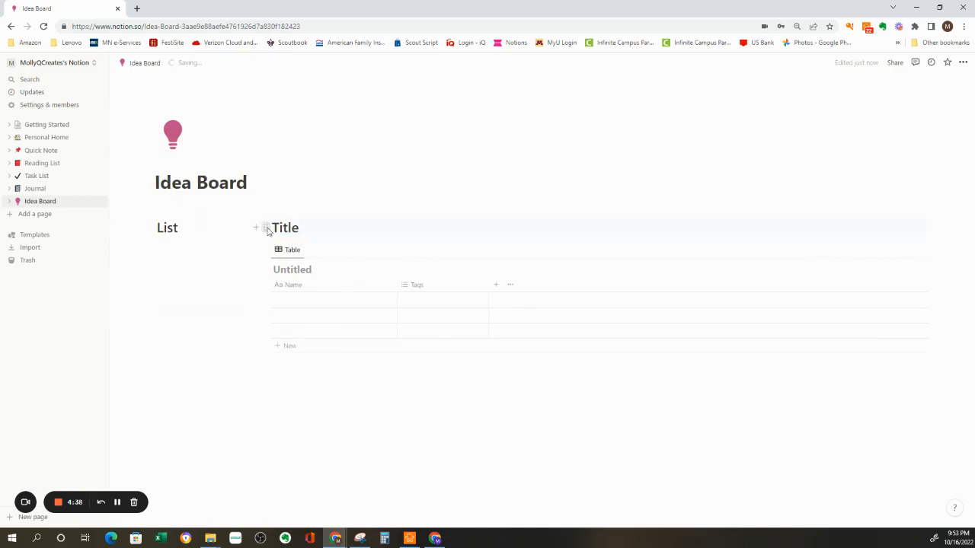
{"action": "left_click", "coordinate": [264, 228]}
{"action": "mouse_move", "coordinate": [234, 197]}
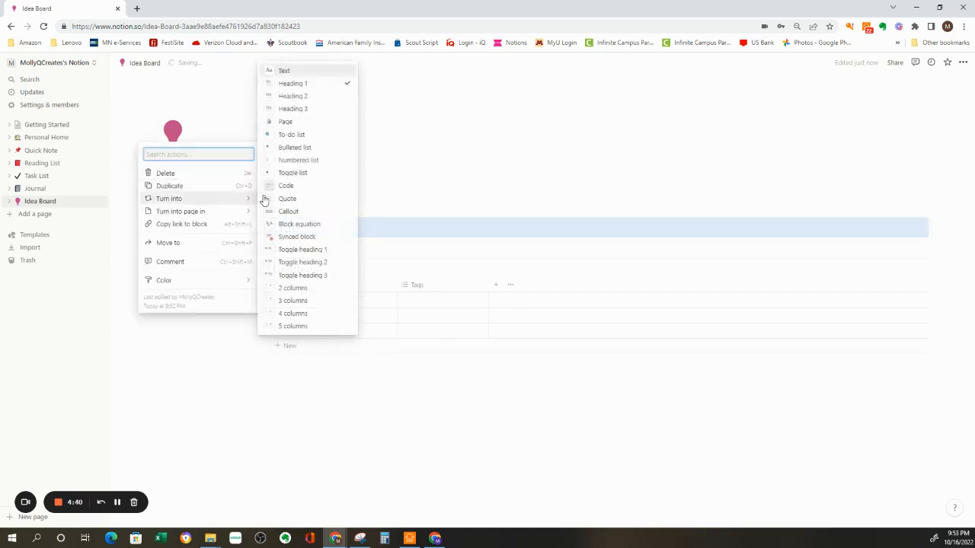
{"action": "left_click", "coordinate": [293, 97]}
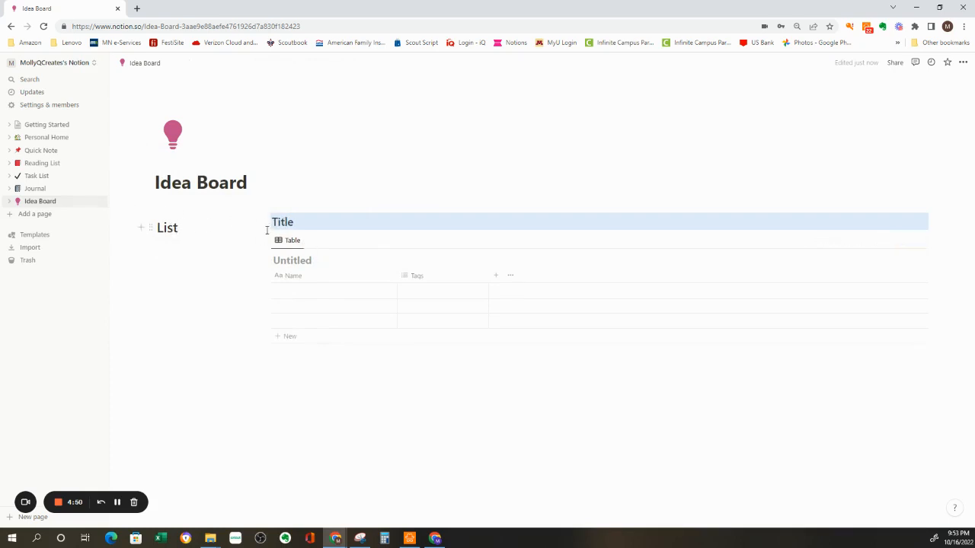
Step: Turn the Title heading above the database into a Heading 1
{"action": "double_click", "coordinate": [159, 221]}
{"action": "left_click_drag", "start_coordinate": [273, 223], "coordinate": [294, 223]}
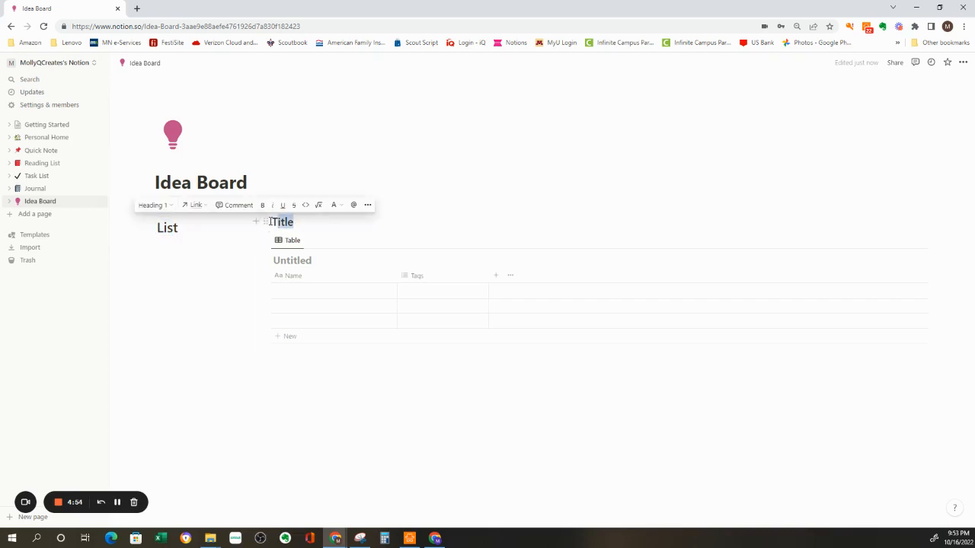
{"action": "left_click", "coordinate": [264, 221]}
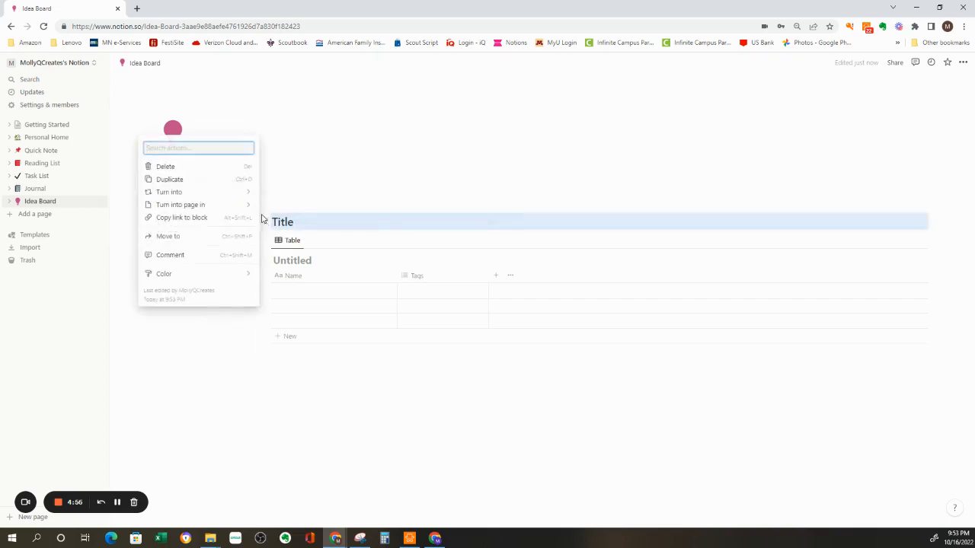
{"action": "mouse_move", "coordinate": [203, 194]}
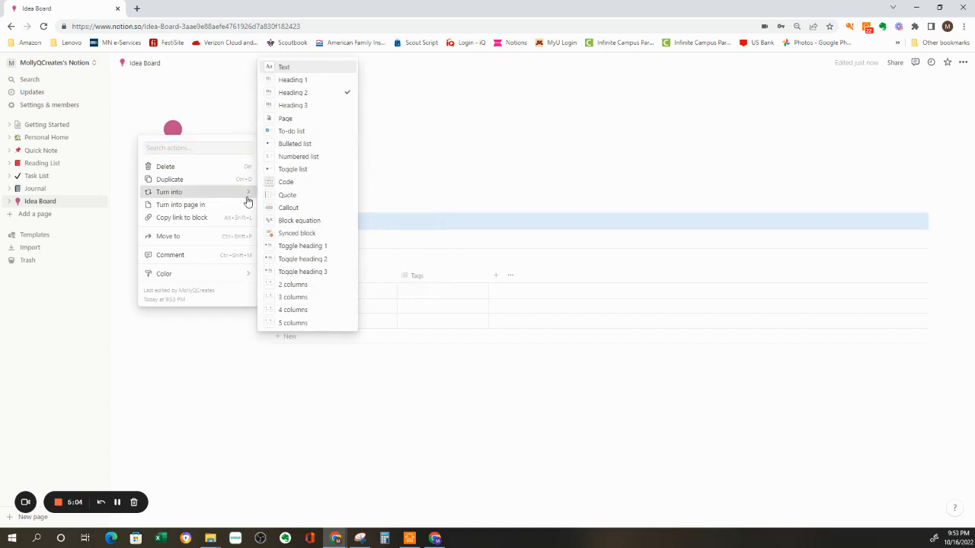
{"action": "left_click", "coordinate": [290, 80]}
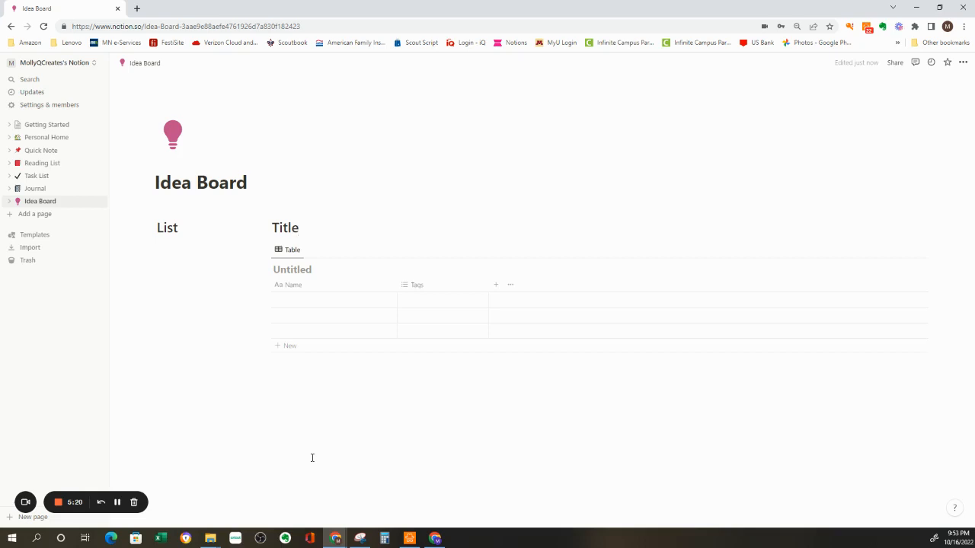
Step: Replace the List heading text with "Shopping List"
{"action": "double_click", "coordinate": [172, 230]}
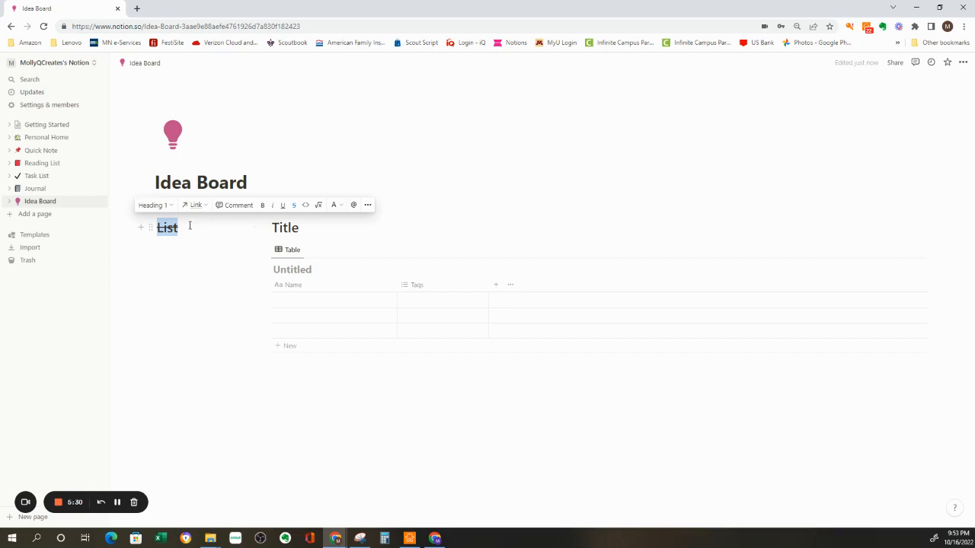
{"action": "type", "text": "Shopp"}
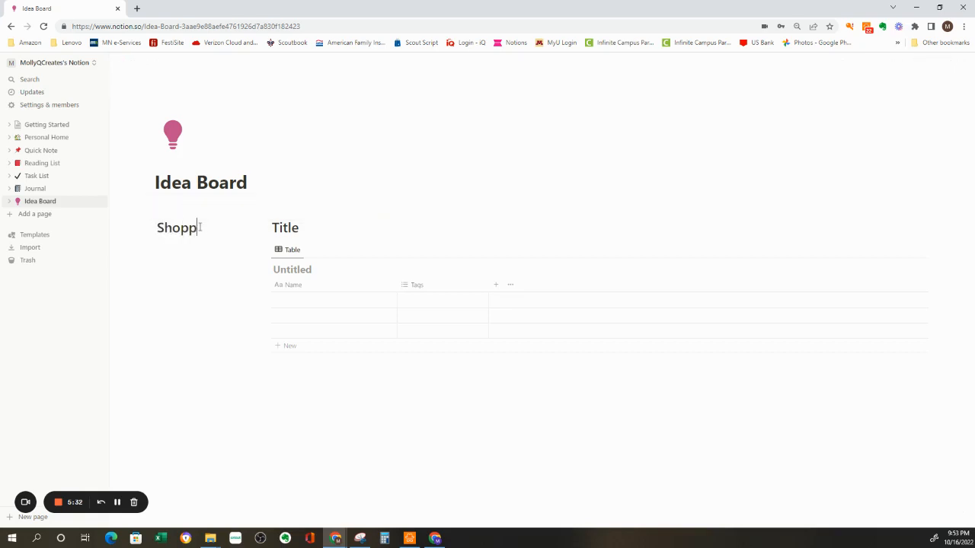
{"action": "type", "text": "ing List"}
Step: Add a to-do list below Shopping List with the item "Cricut Mats", an empty second item and a blank text line beneath
{"action": "key", "text": "Return"}
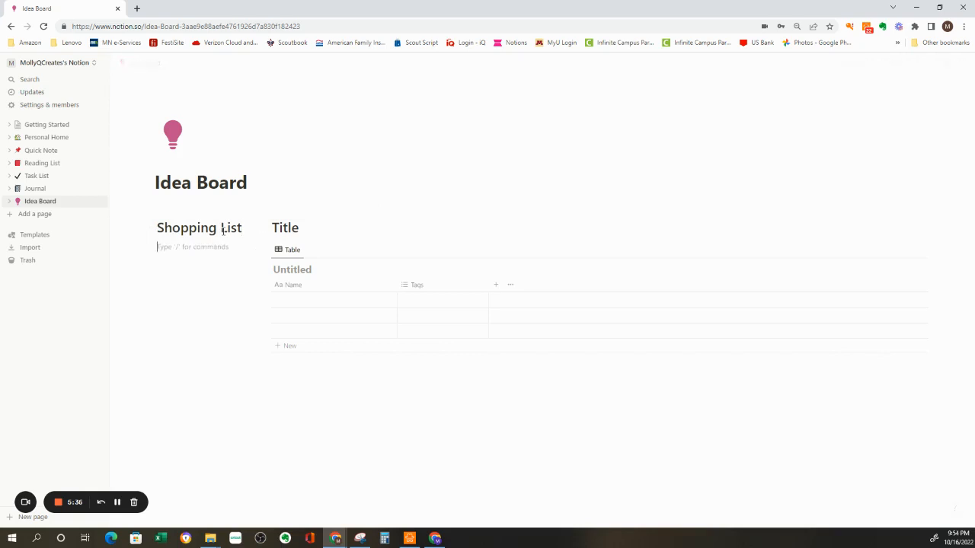
{"action": "type", "text": "/"}
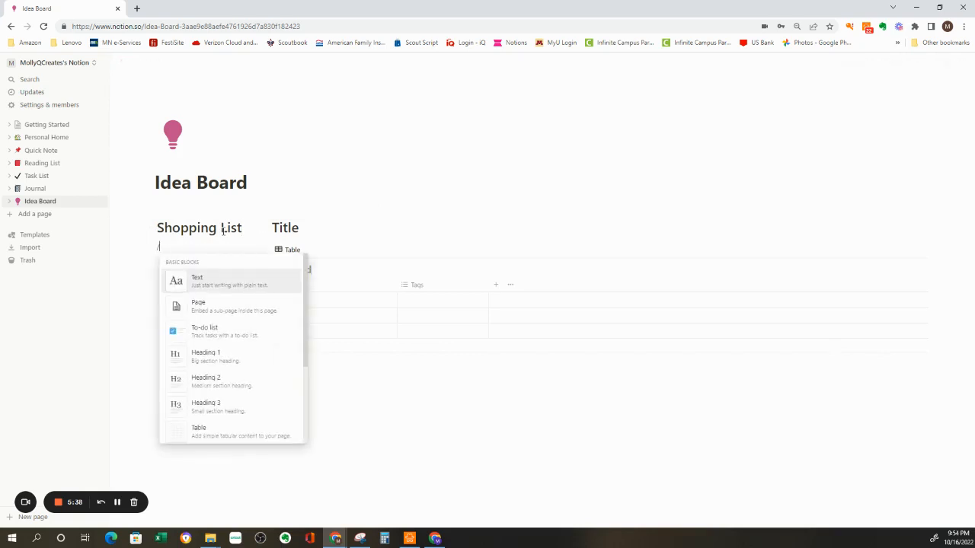
{"action": "left_click", "coordinate": [226, 333]}
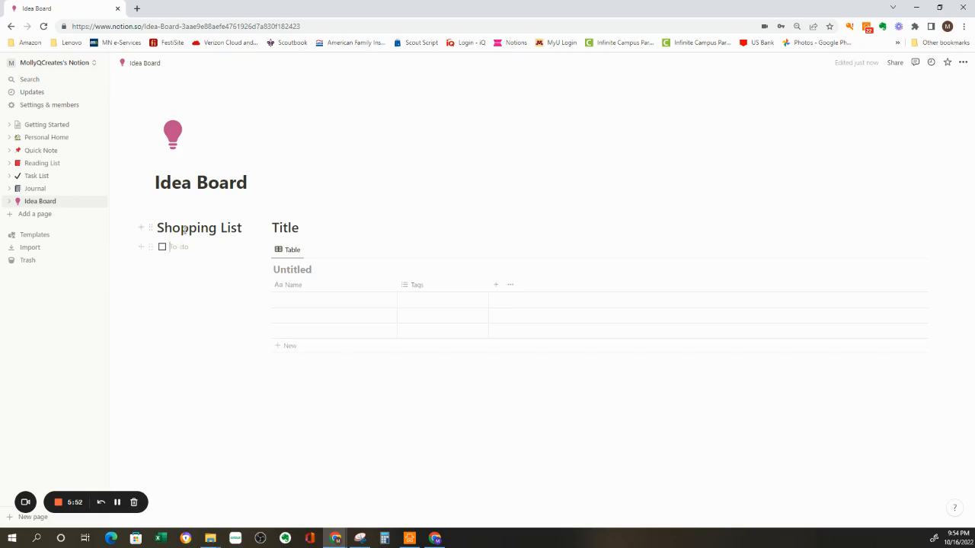
{"action": "type", "text": "Cricut Mats"}
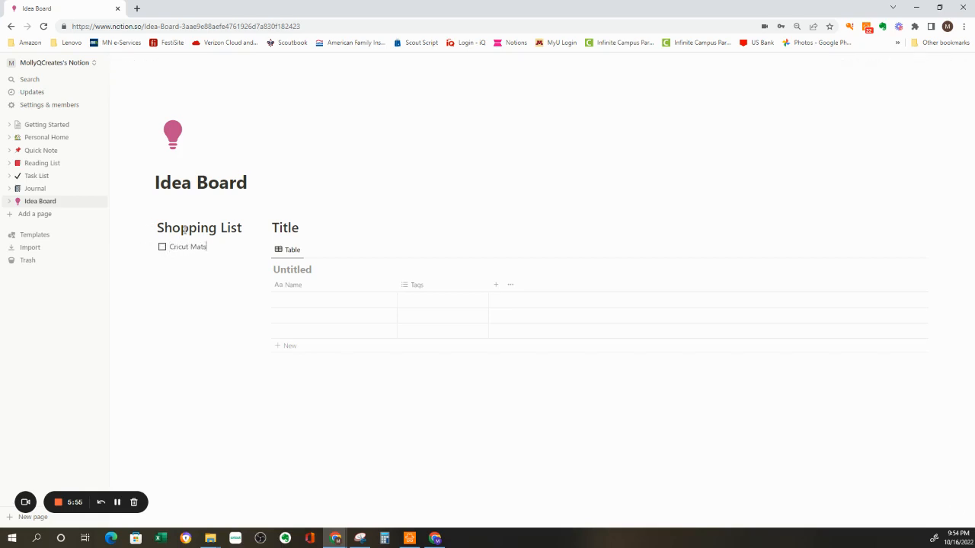
{"action": "key", "text": "Return"}
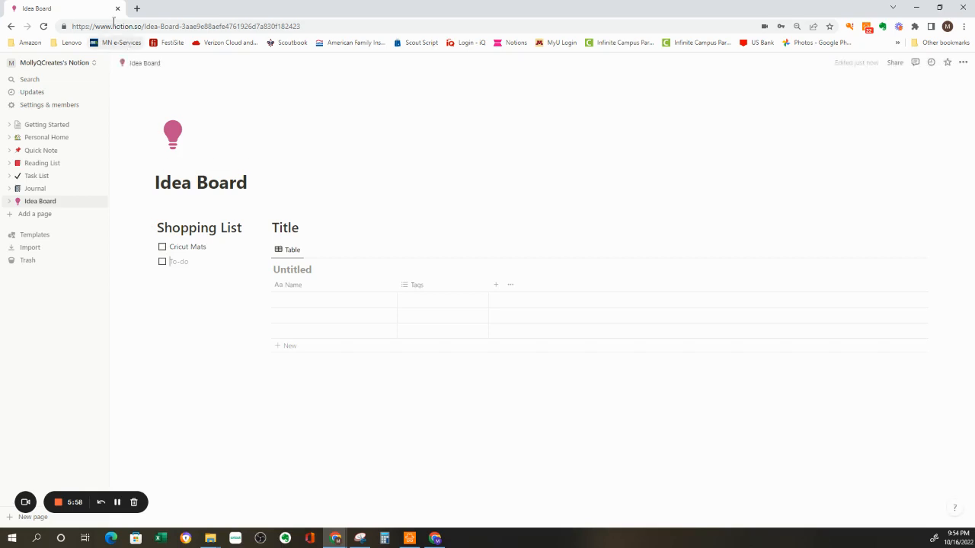
{"action": "left_click", "coordinate": [161, 287]}
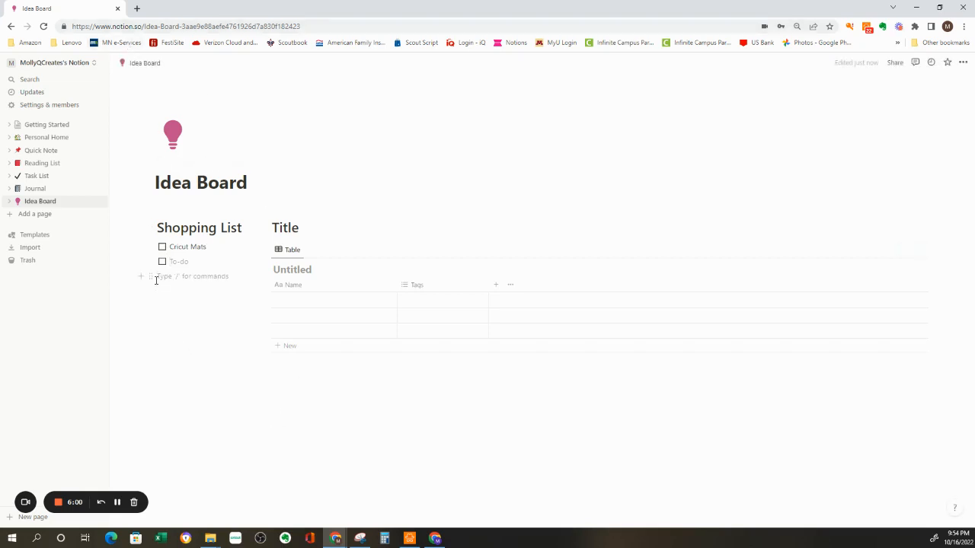
{"action": "type", "text": "/"}
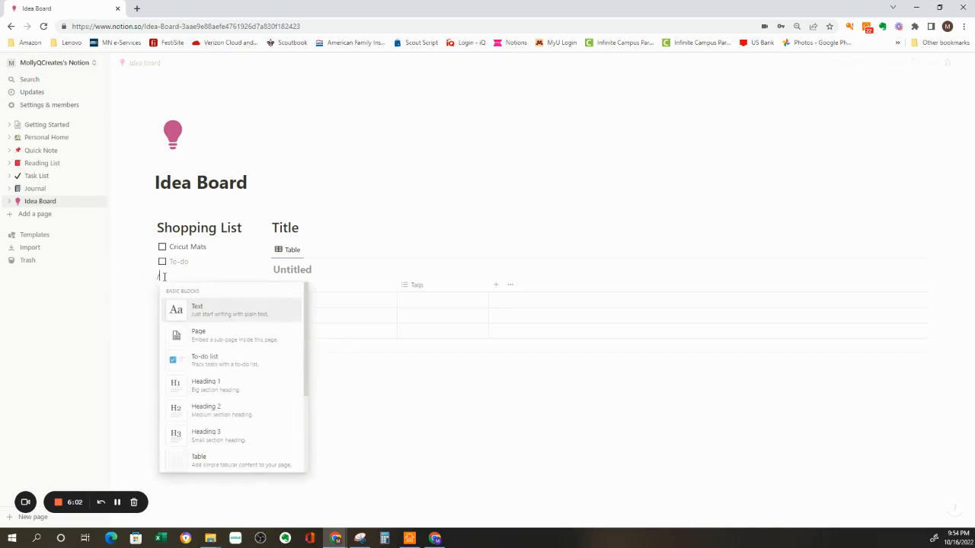
{"action": "type", "text": "item"}
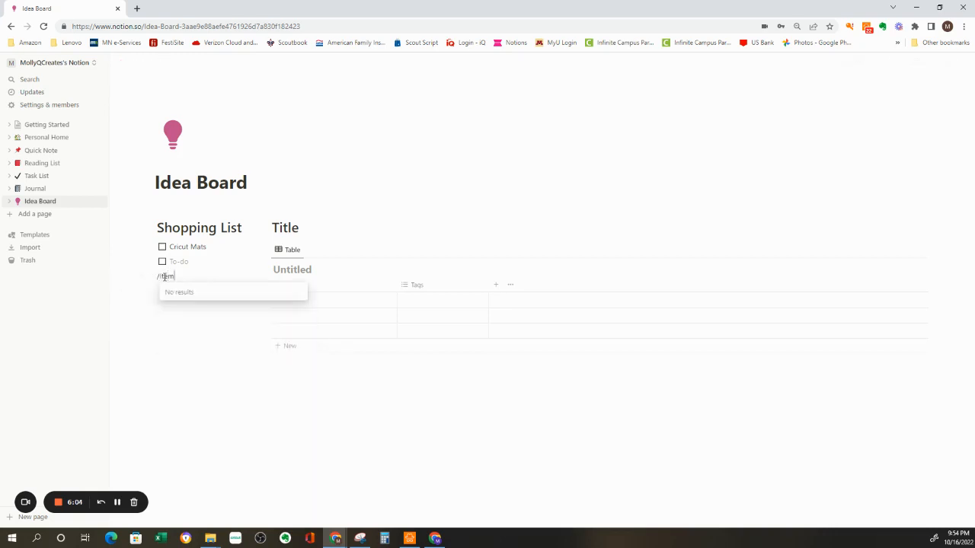
{"action": "key", "text": "BackSpace"}
{"action": "key", "text": "BackSpace"}
{"action": "key", "text": "BackSpace"}
{"action": "key", "text": "BackSpace"}
{"action": "key", "text": "BackSpace"}
{"action": "key", "text": "BackSpace"}
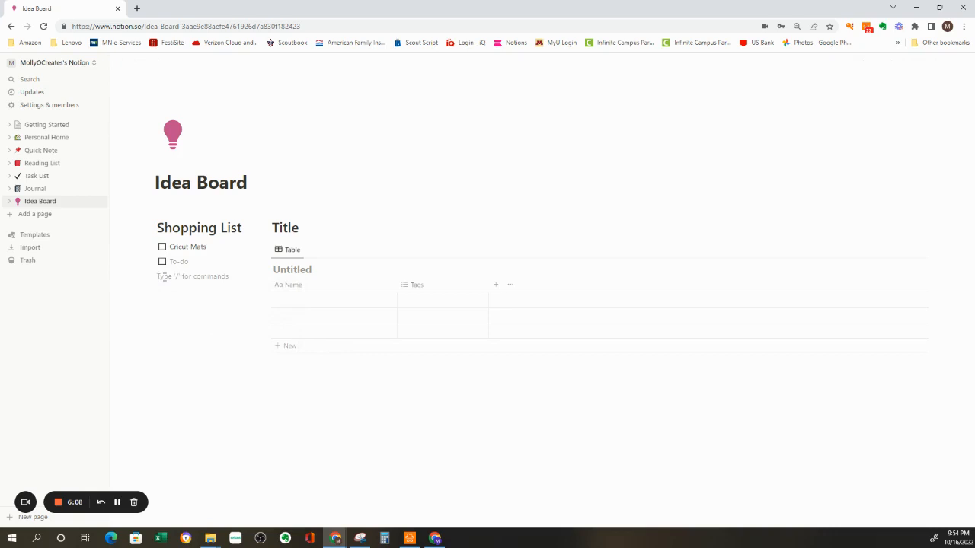
Step: Write "Upcoming Events" on the blank line below the to-do list and turn it into a Heading 1
{"action": "type", "text": "Cr"}
{"action": "key", "text": "BackSpace"}
{"action": "type", "text": "u"}
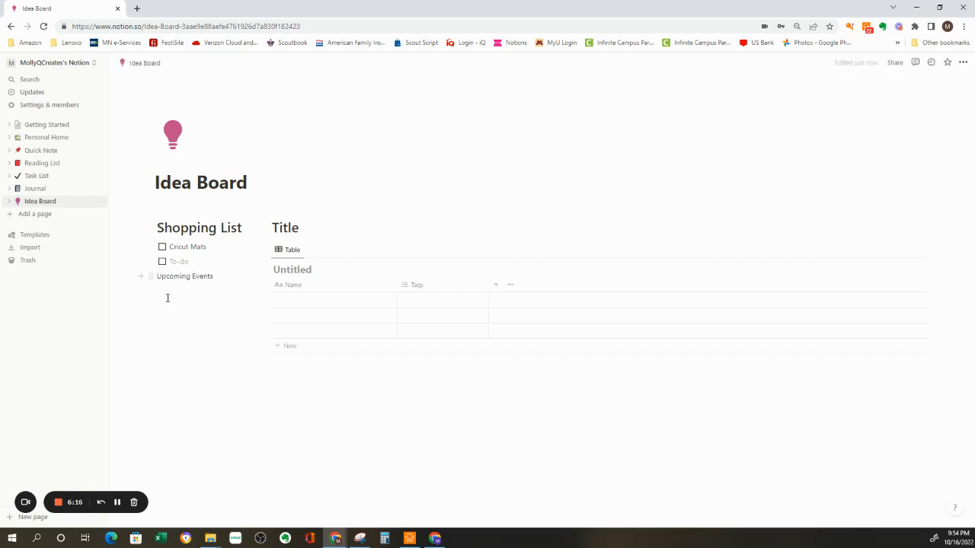
{"action": "left_click", "coordinate": [151, 277]}
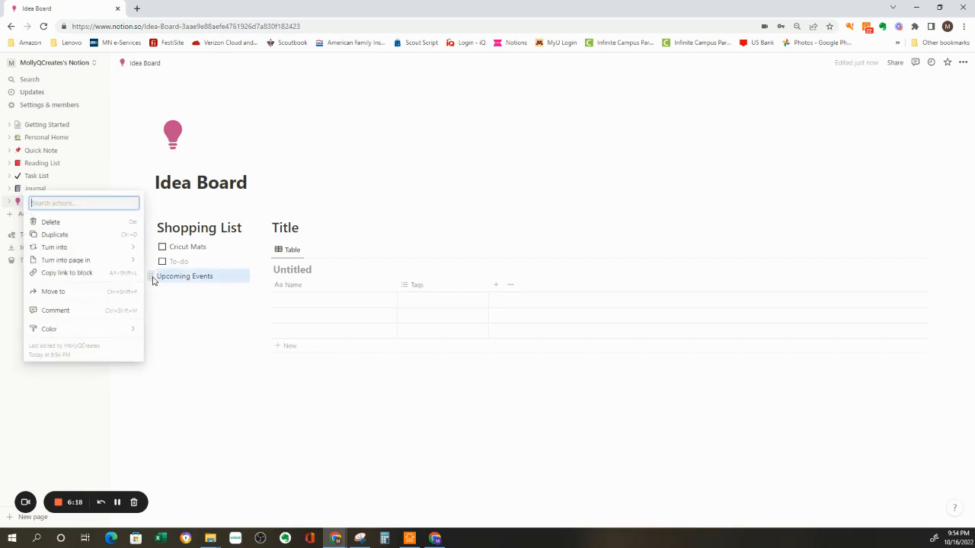
{"action": "mouse_move", "coordinate": [106, 249]}
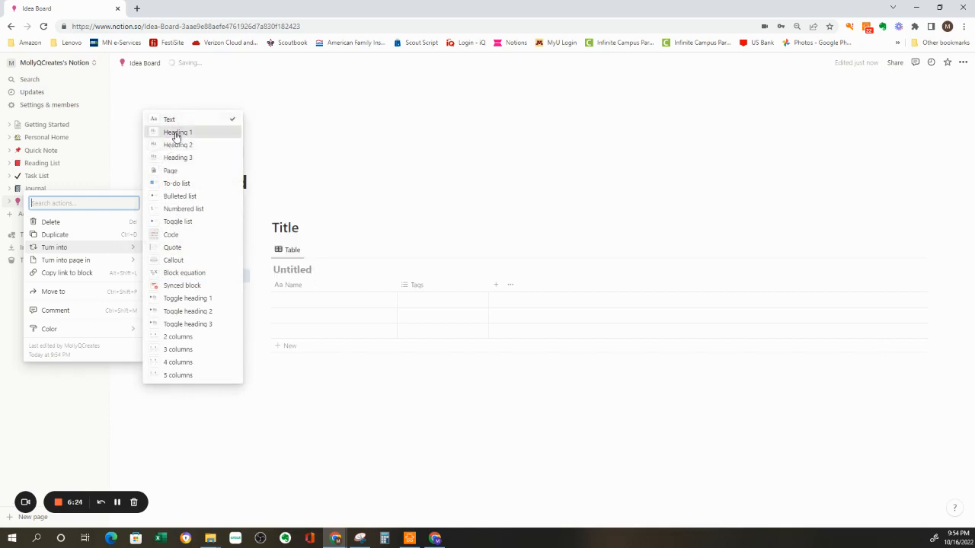
{"action": "left_click", "coordinate": [175, 133]}
Step: Fill the empty shopping to-do with "Adhesive" and add another blank to-do below it
{"action": "left_click", "coordinate": [228, 304]}
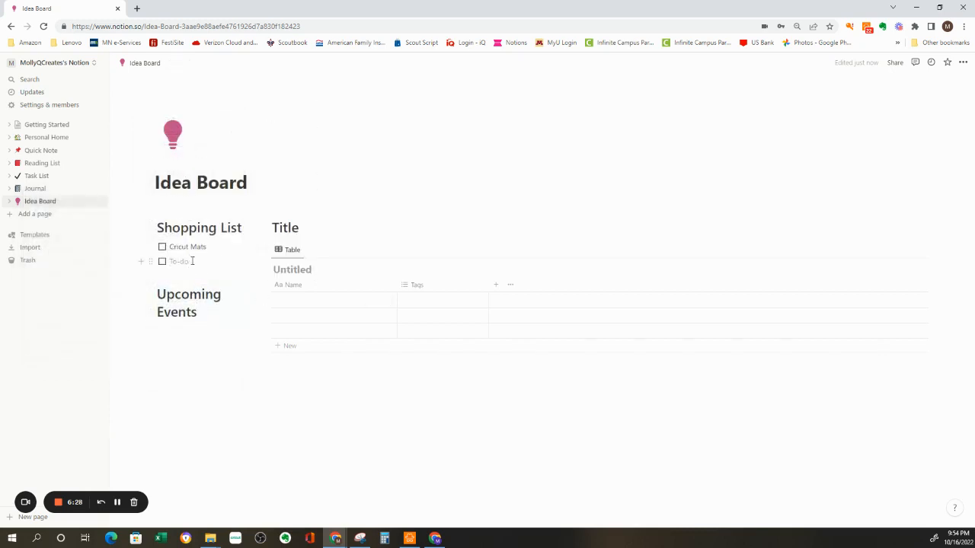
{"action": "type", "text": "Adhesive"}
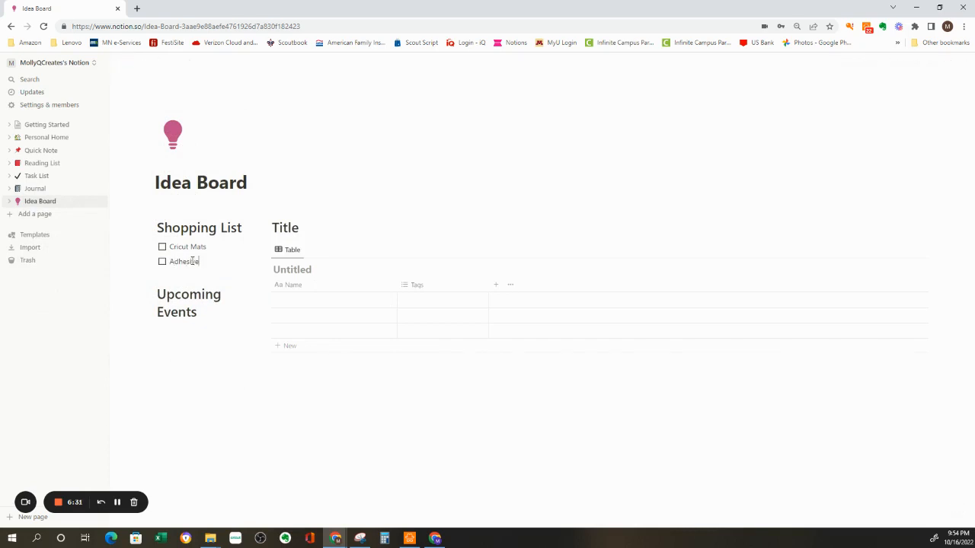
{"action": "key", "text": "Return"}
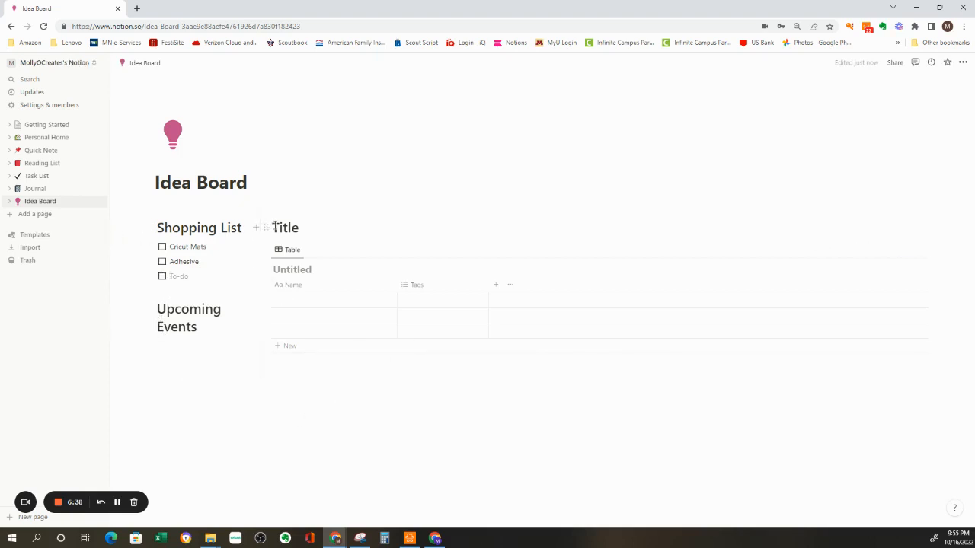
Step: Replace the Title heading text above the database with "Ideas"
{"action": "left_click_drag", "start_coordinate": [274, 227], "coordinate": [309, 233]}
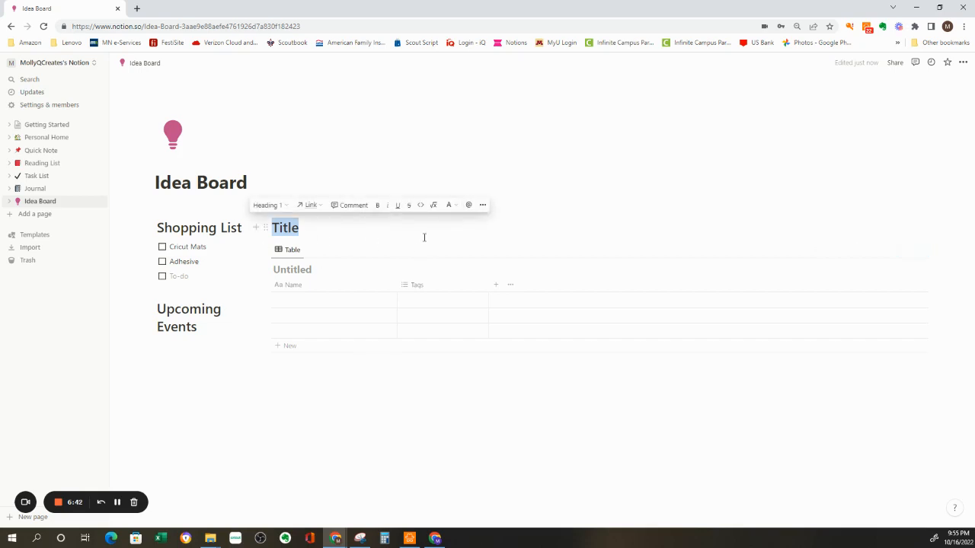
{"action": "type", "text": "Id"}
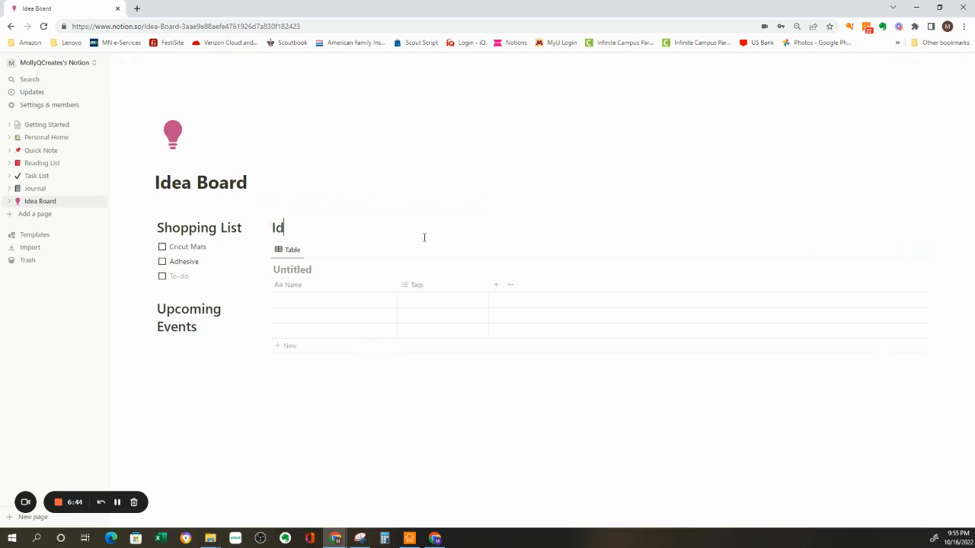
{"action": "type", "text": "eas"}
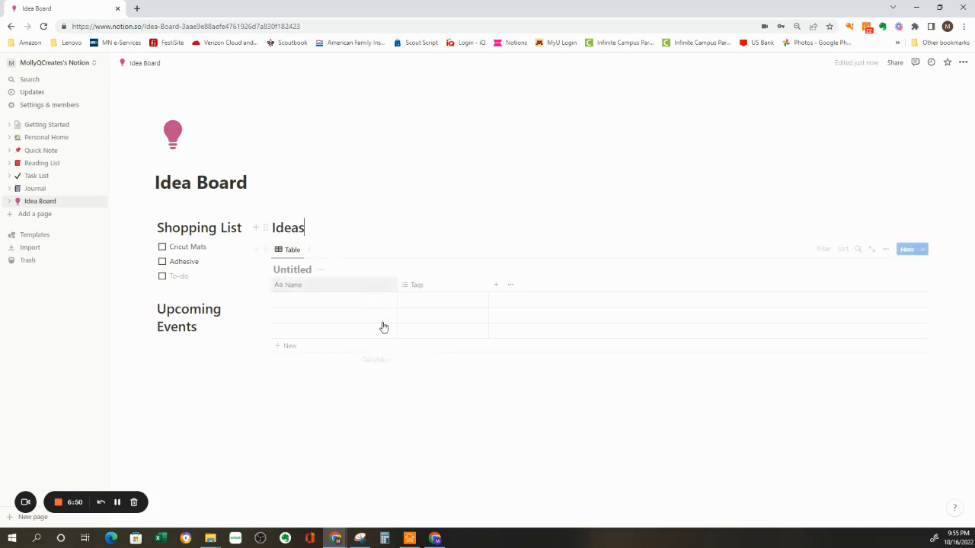
{"action": "left_click", "coordinate": [267, 227]}
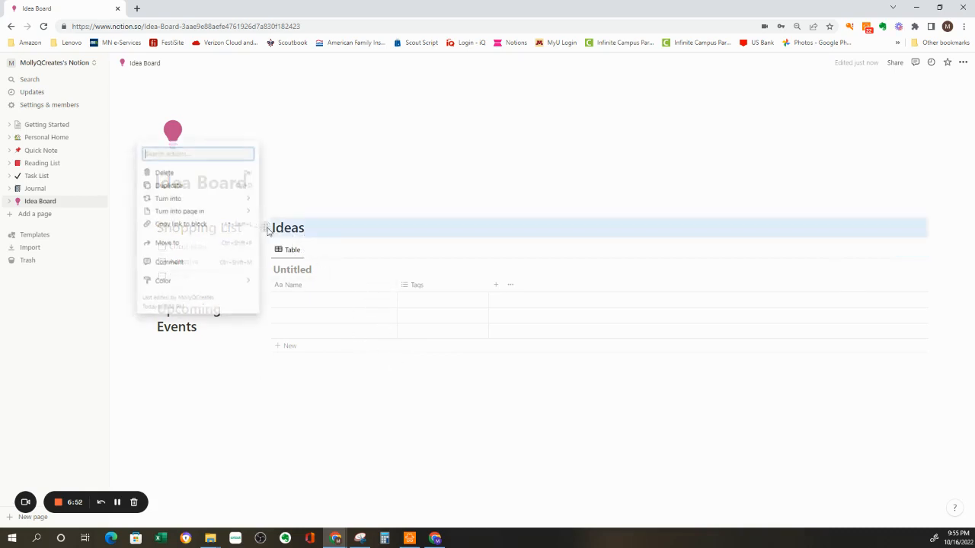
{"action": "mouse_move", "coordinate": [244, 200]}
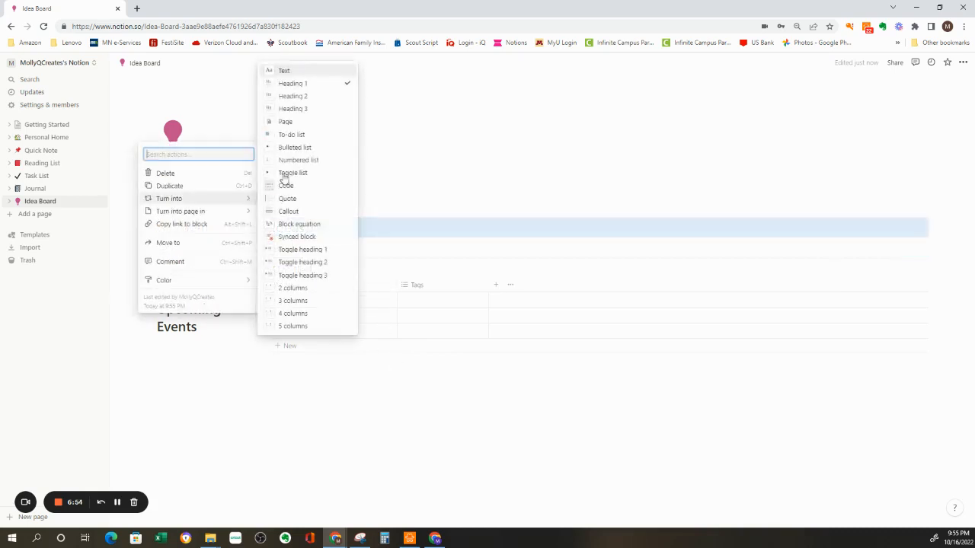
{"action": "key", "text": "Escape"}
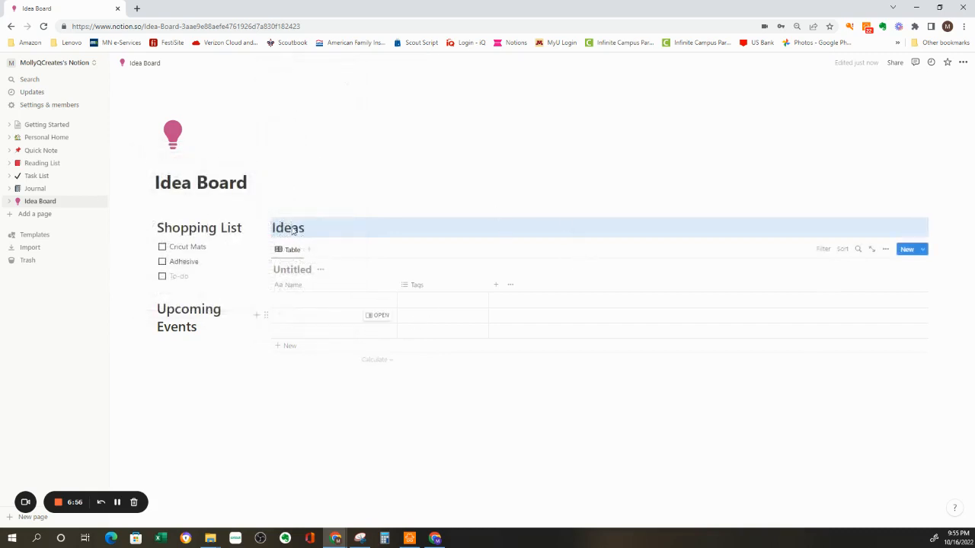
Step: Delete the separate Ideas heading above the database and title the untitled database itself "Ideas"
{"action": "left_click", "coordinate": [264, 228]}
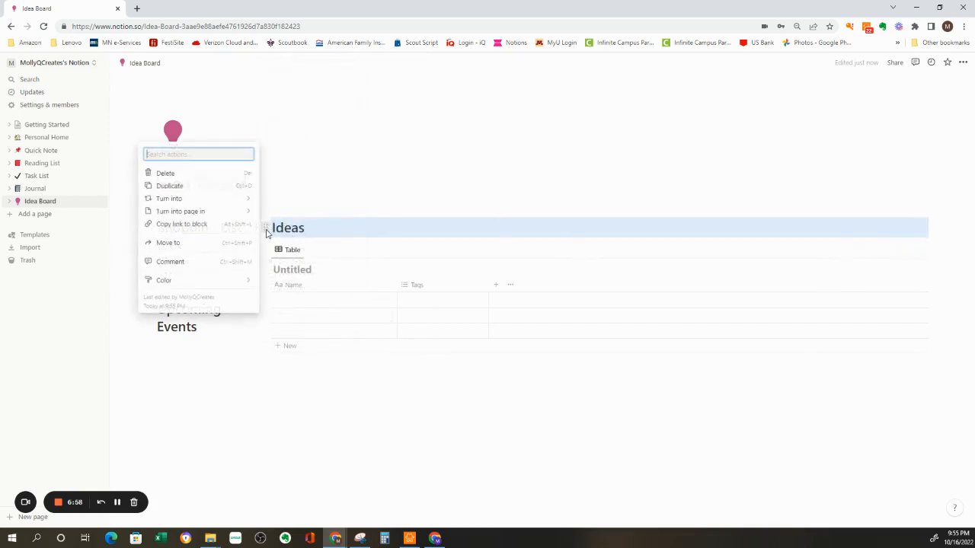
{"action": "left_click", "coordinate": [220, 174]}
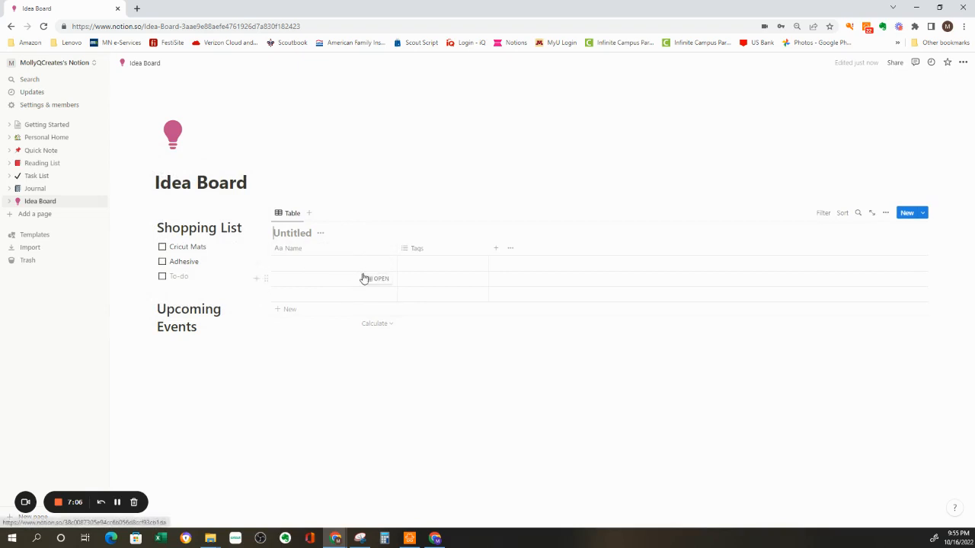
{"action": "type", "text": "Id"}
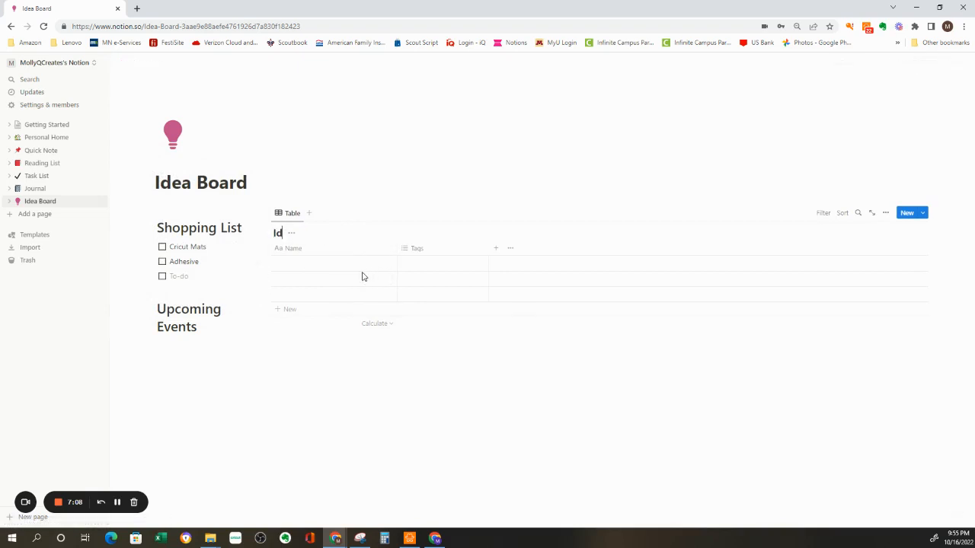
{"action": "type", "text": "eas"}
{"action": "left_click", "coordinate": [431, 371]}
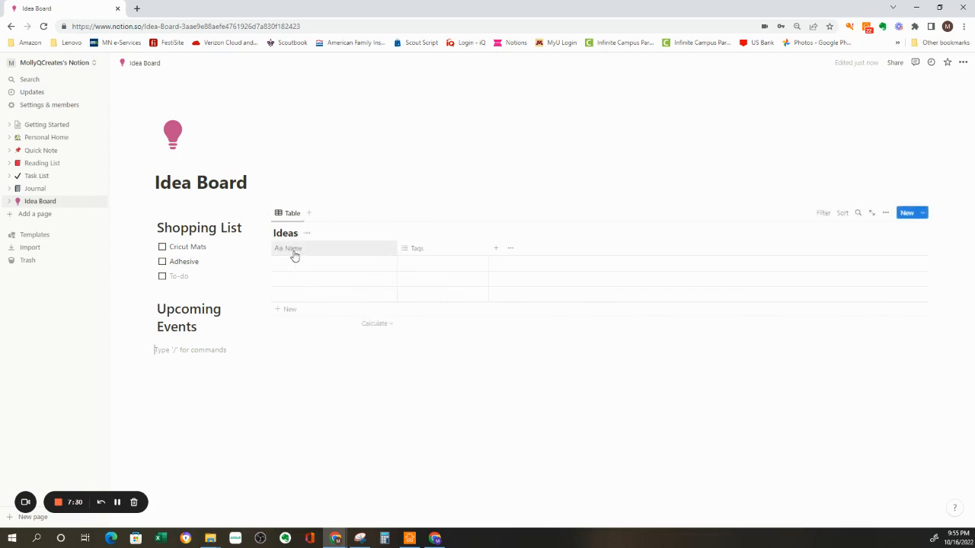
Step: Rename the Tags property of the Ideas database to "Type of Project"
{"action": "left_click", "coordinate": [417, 250]}
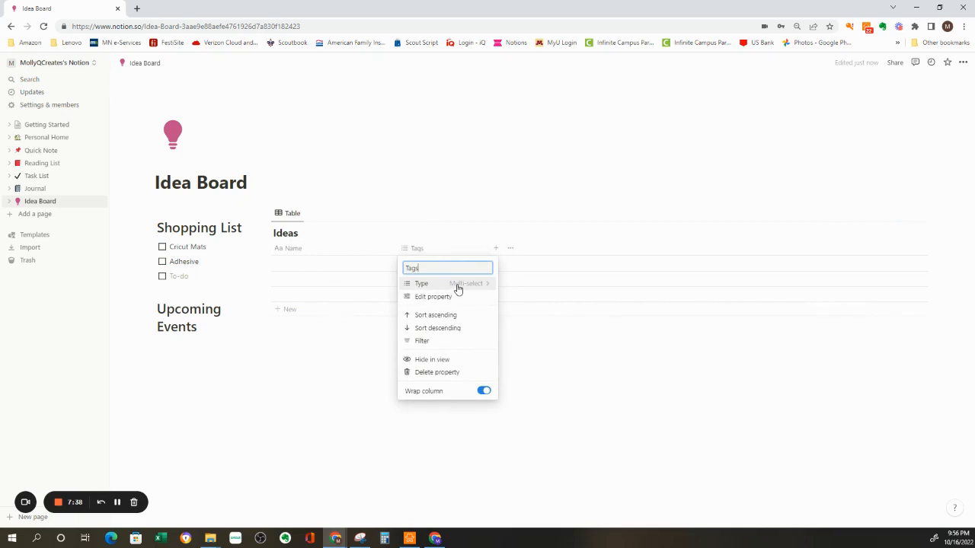
{"action": "left_click_drag", "start_coordinate": [426, 269], "coordinate": [397, 261]}
{"action": "type", "text": "Type of Project"}
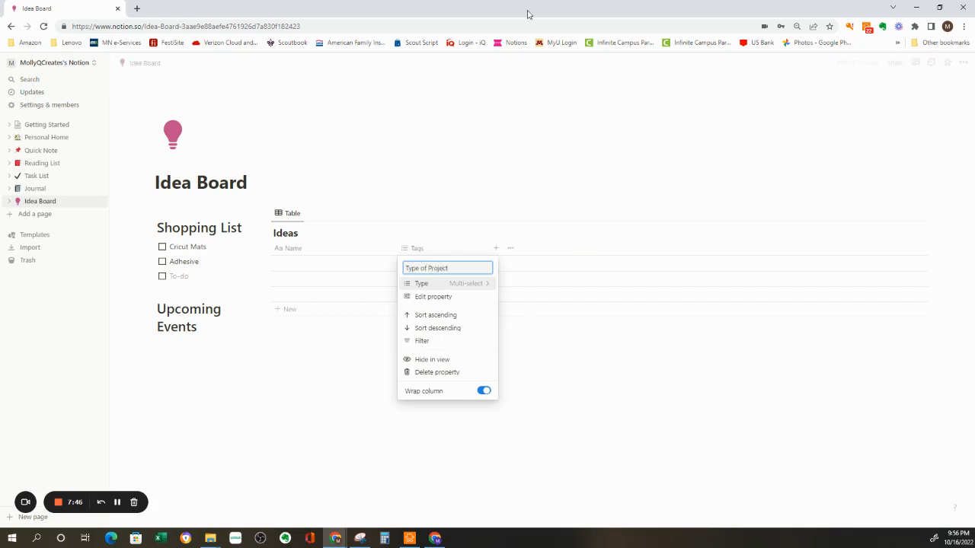
{"action": "left_click", "coordinate": [422, 251]}
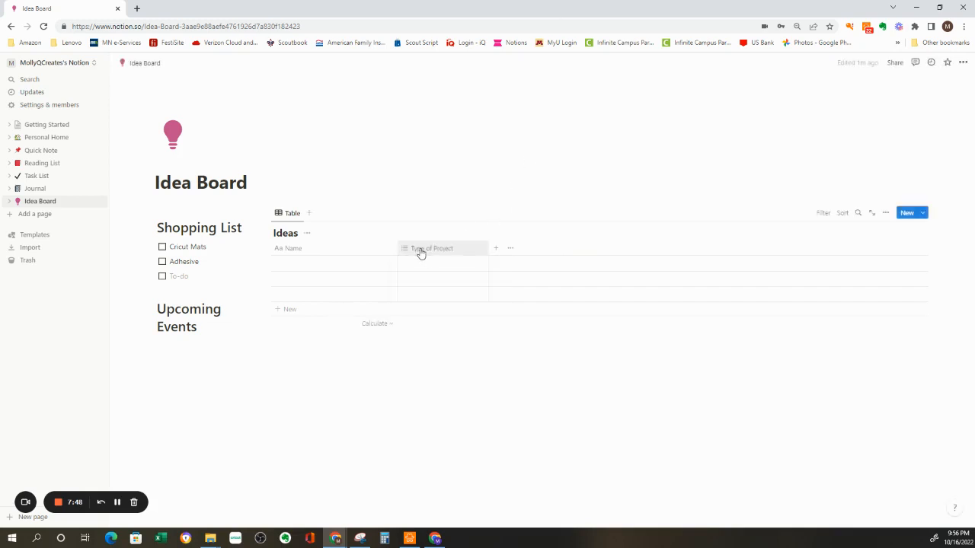
Step: Look through the property types for Type of Project and change it to Files & media
{"action": "left_click", "coordinate": [421, 251]}
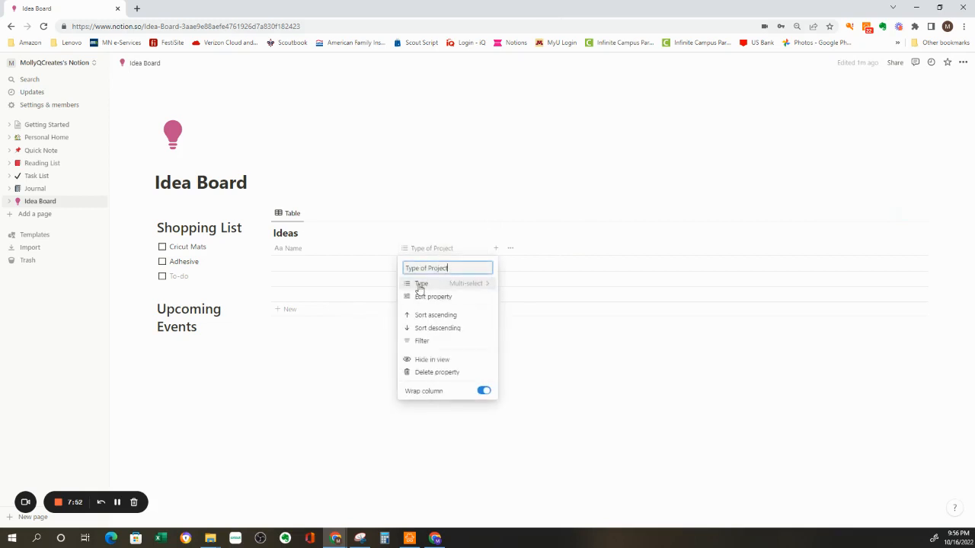
{"action": "left_click", "coordinate": [421, 284]}
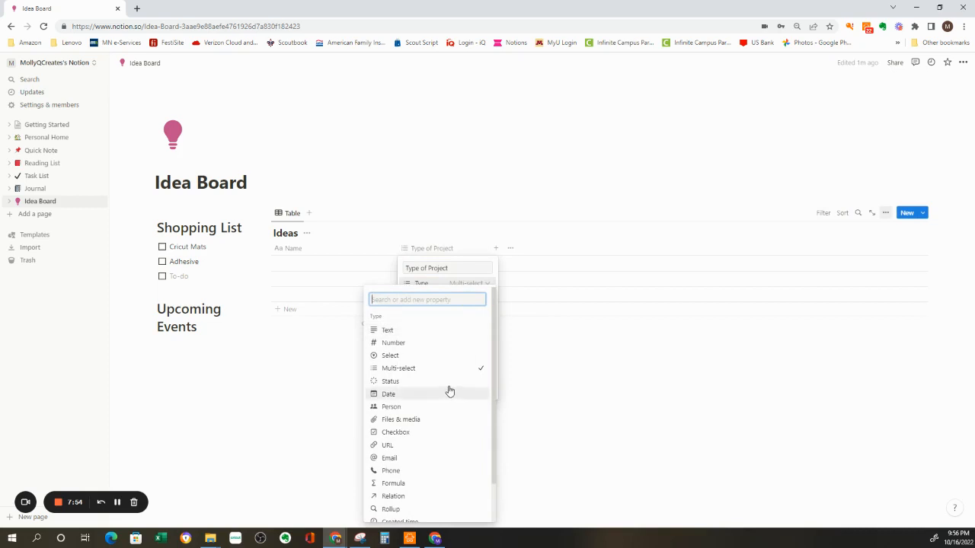
{"action": "scroll", "coordinate": [438, 411], "scroll_direction": "down", "scroll_amount": 2}
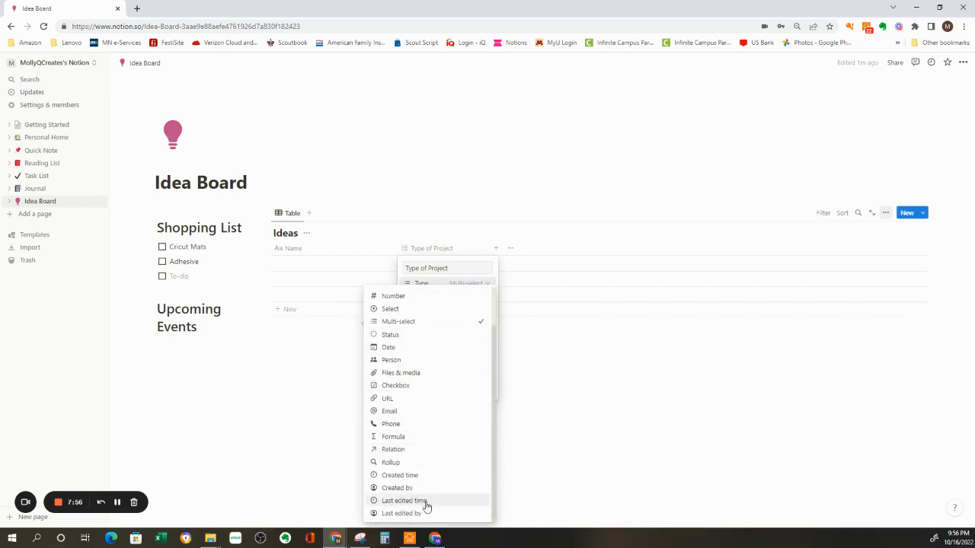
{"action": "scroll", "coordinate": [414, 449], "scroll_direction": "up", "scroll_amount": 2}
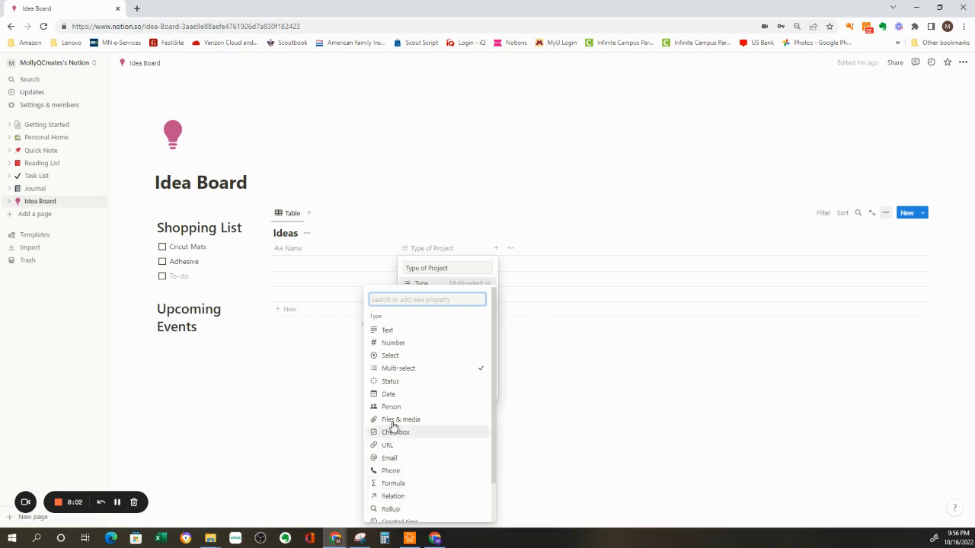
{"action": "left_click", "coordinate": [395, 420]}
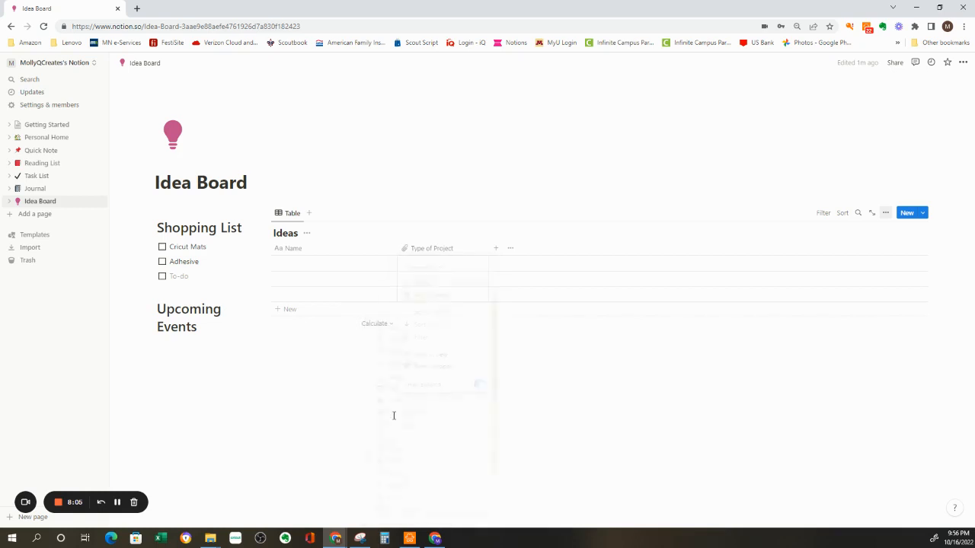
Step: Set the type of the Type of Project property back to Multi-select
{"action": "left_click", "coordinate": [440, 251]}
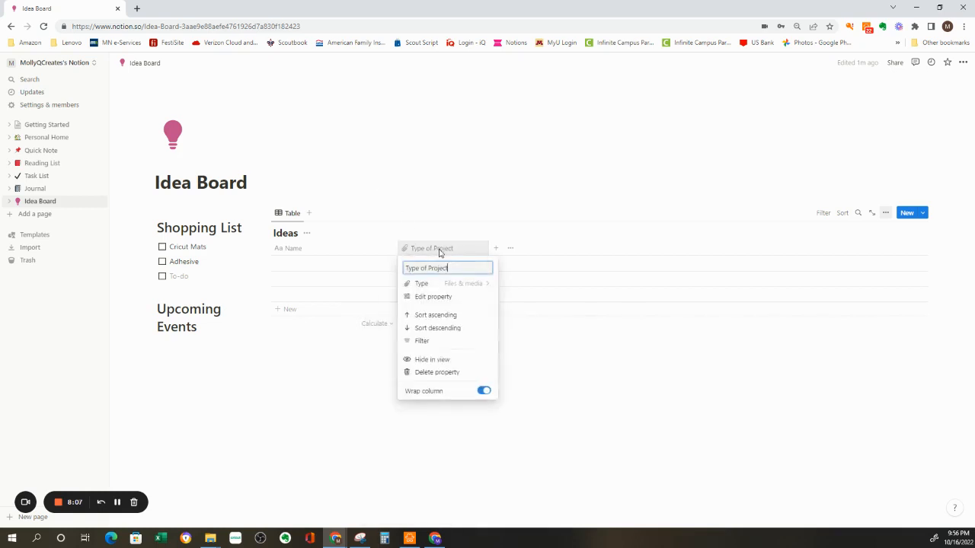
{"action": "left_click", "coordinate": [423, 285]}
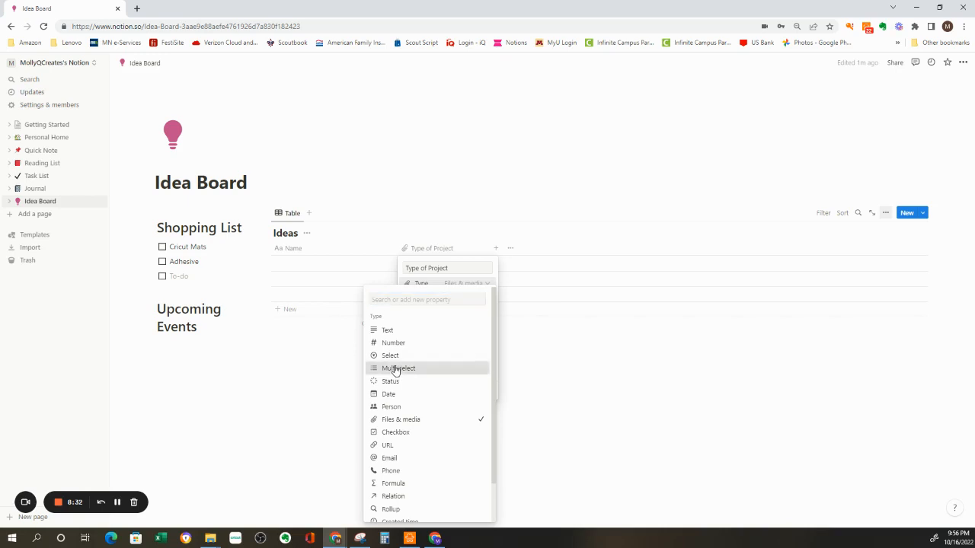
{"action": "left_click", "coordinate": [396, 370]}
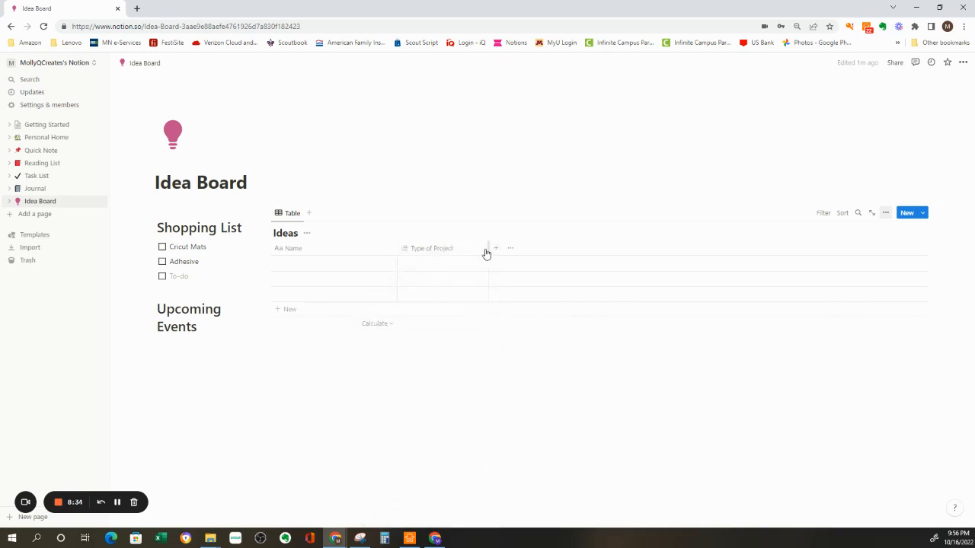
Step: Add the options "Tutorials", "Scrapbooking" and "Card Making" to the Type of Project property
{"action": "left_click", "coordinate": [429, 252]}
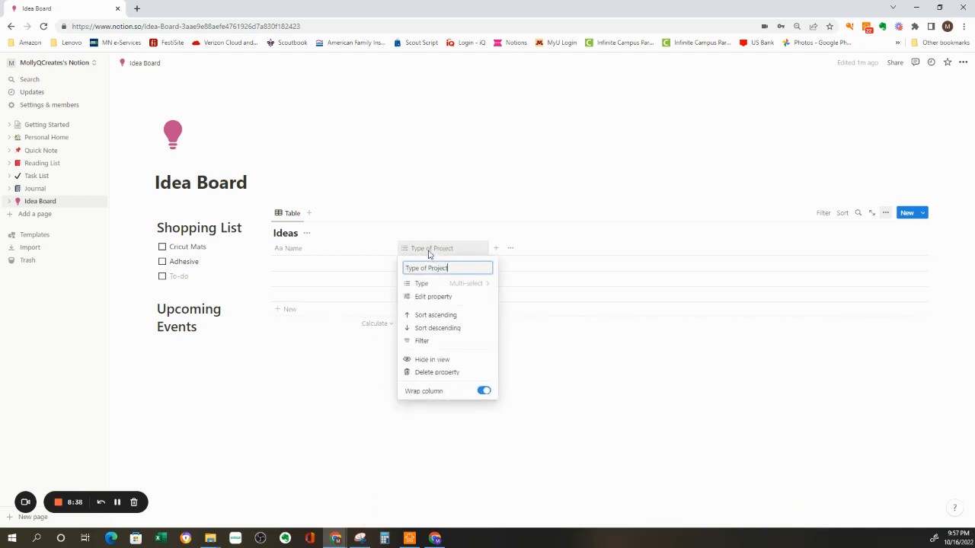
{"action": "left_click", "coordinate": [428, 299]}
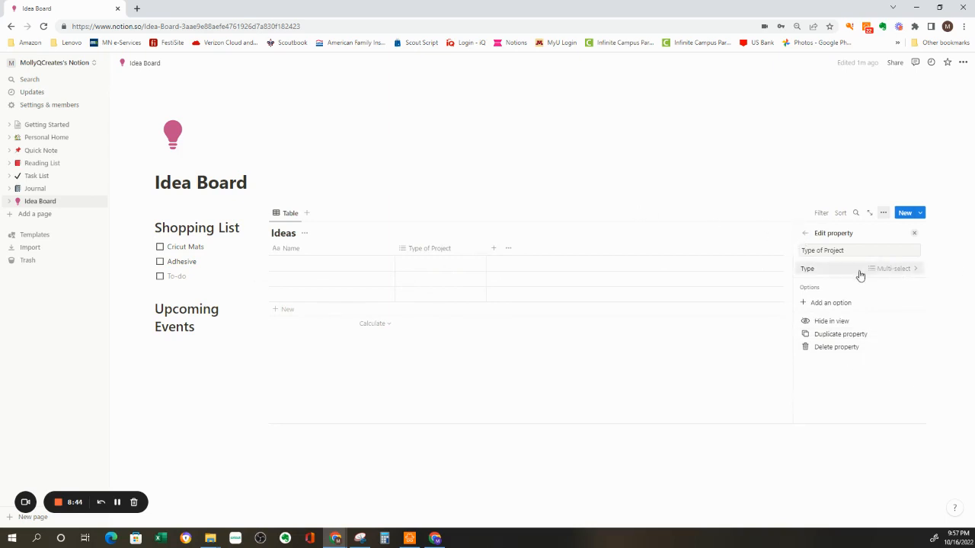
{"action": "left_click", "coordinate": [814, 305]}
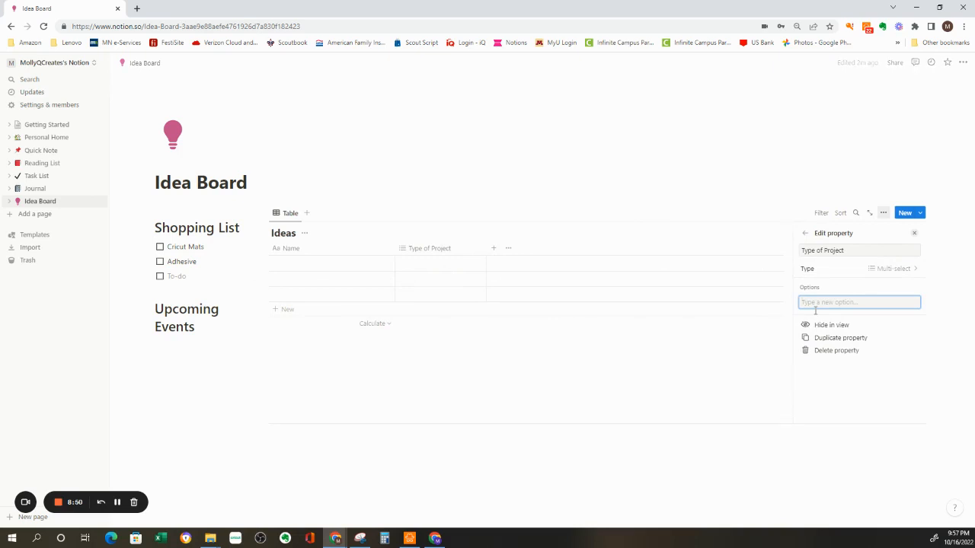
{"action": "type", "text": "Tutorials"}
{"action": "key", "text": "Return"}
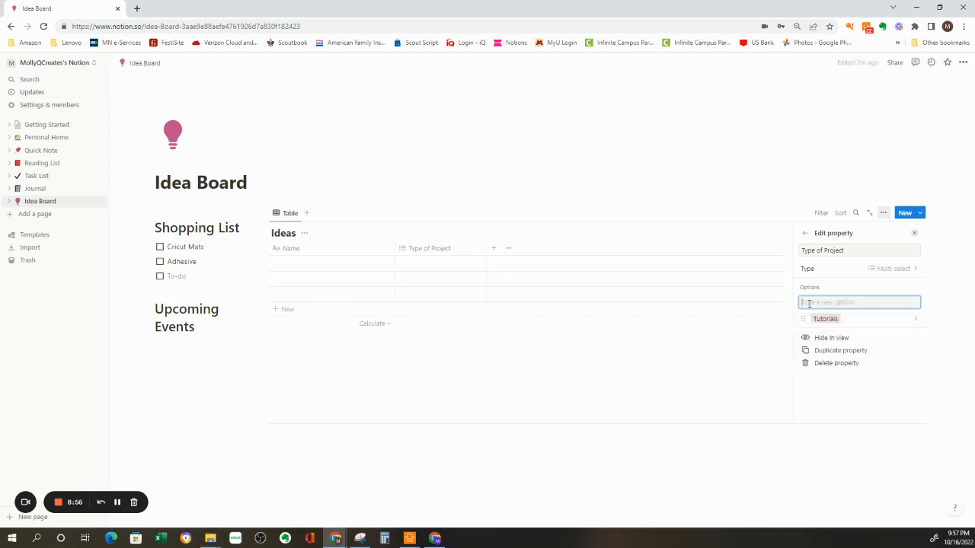
{"action": "type", "text": "Scrapbooking"}
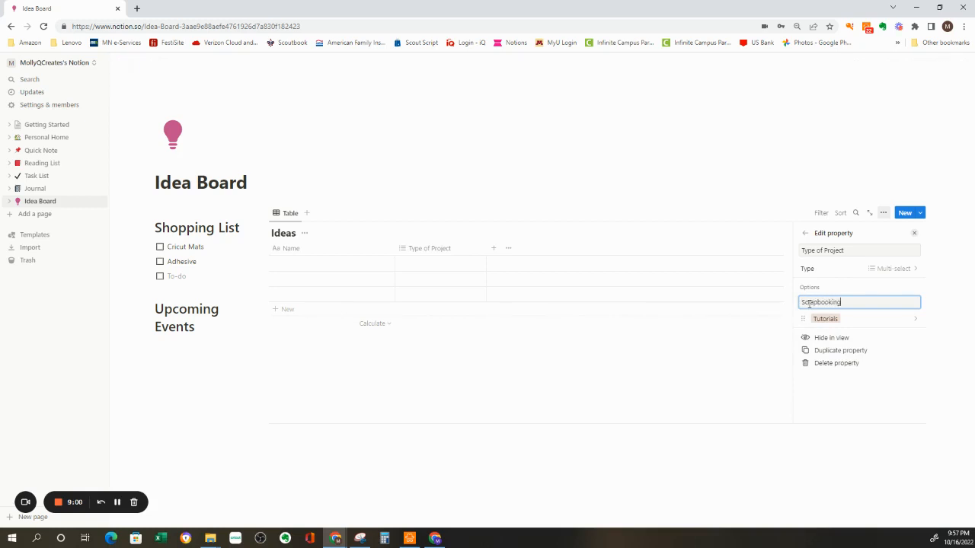
{"action": "key", "text": "Return"}
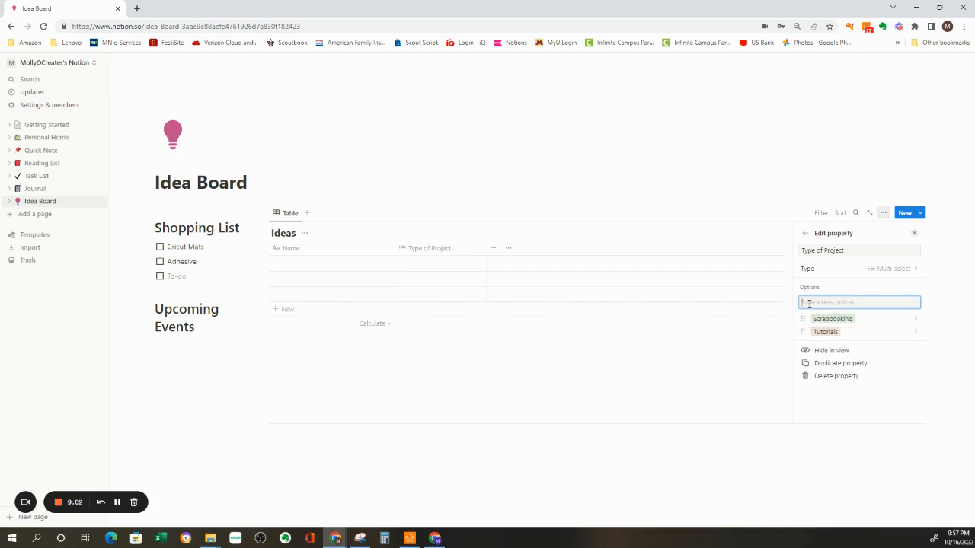
{"action": "type", "text": "Pa"}
{"action": "key", "text": "BackSpace"}
{"action": "key", "text": "BackSpace"}
{"action": "type", "text": "Card"}
{"action": "key", "text": "Return"}
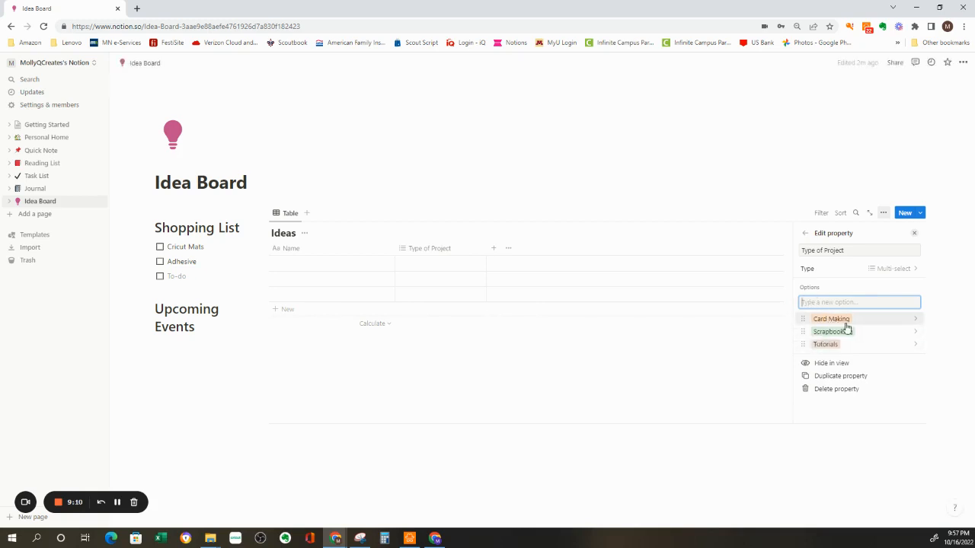
Step: Change the color of the Card Making, Scrapbooking and Tutorials options to Light gray and close the property settings
{"action": "left_click", "coordinate": [918, 324]}
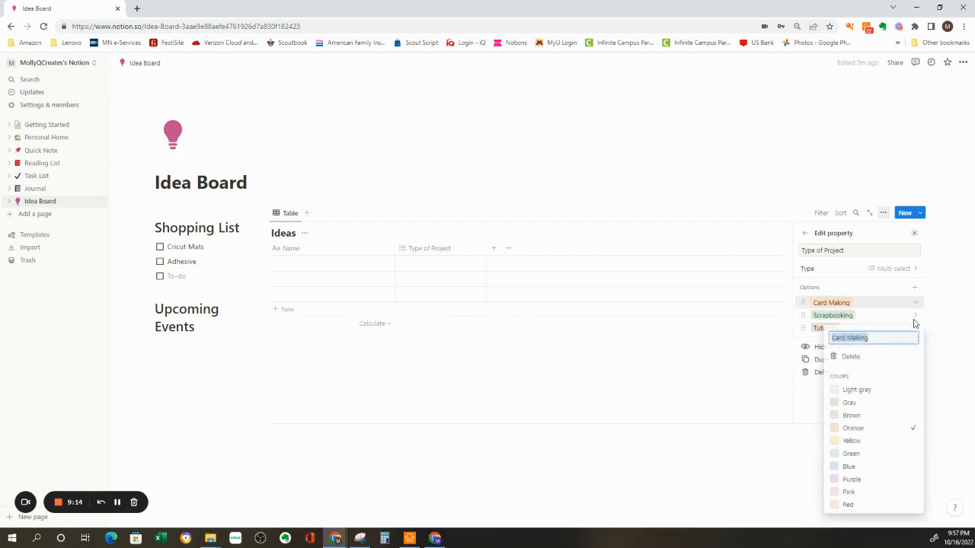
{"action": "left_click", "coordinate": [847, 390]}
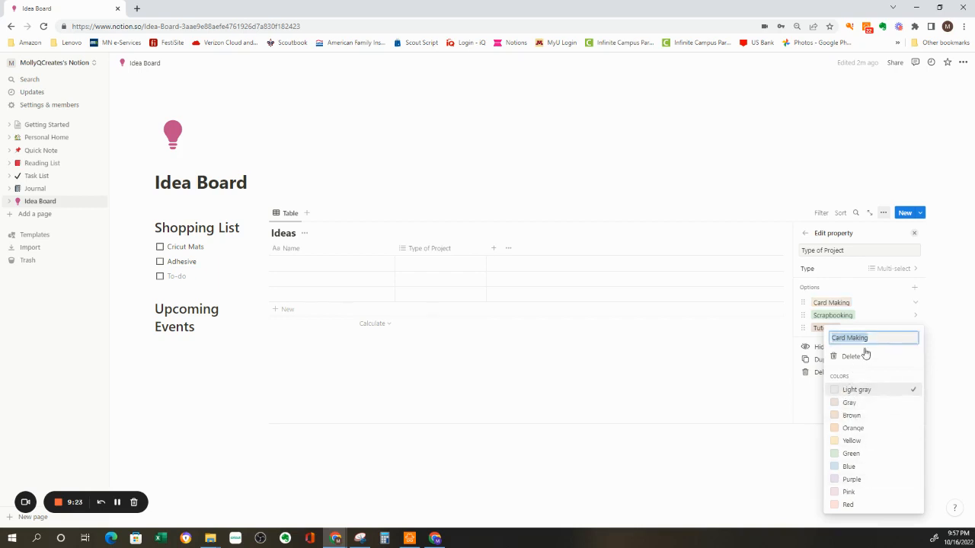
{"action": "left_click", "coordinate": [915, 317]}
{"action": "left_click", "coordinate": [915, 316]}
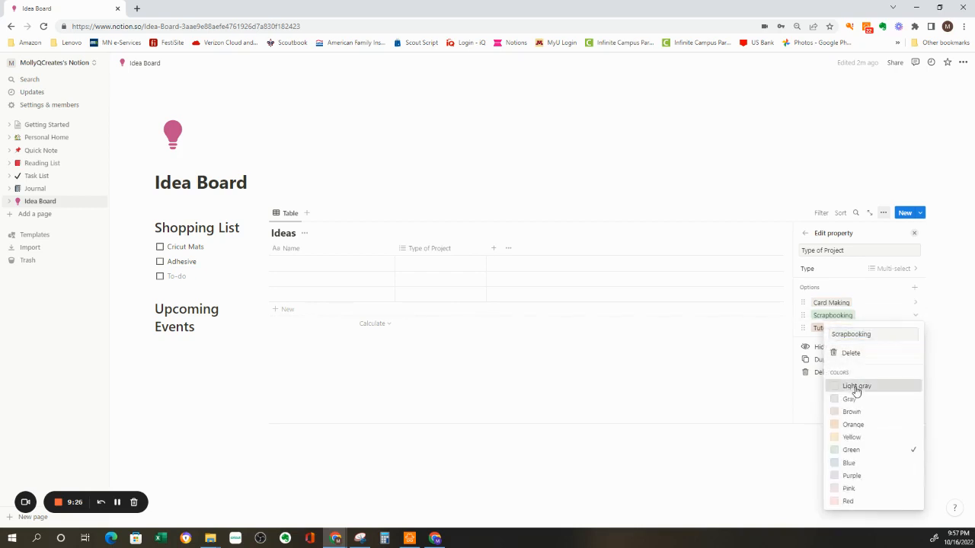
{"action": "left_click", "coordinate": [856, 387]}
{"action": "left_click", "coordinate": [915, 330]}
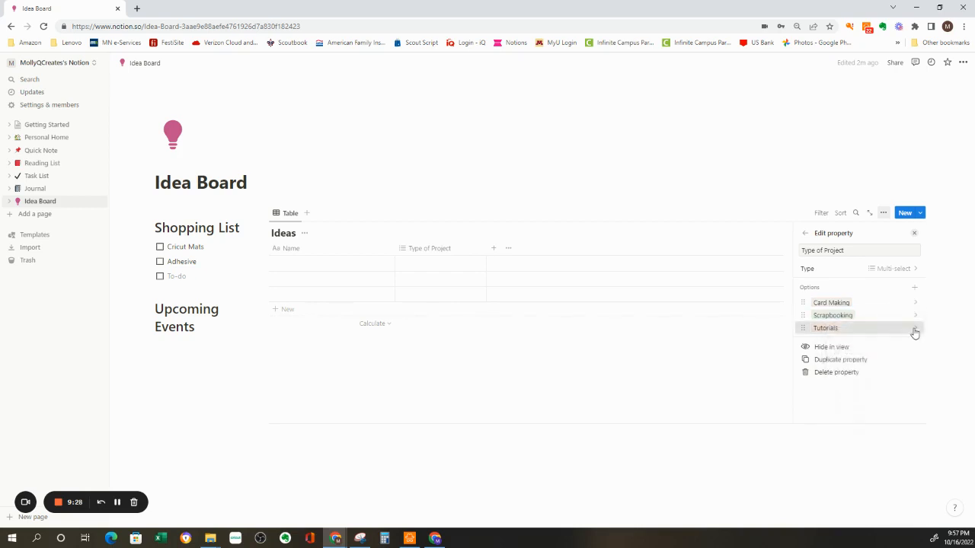
{"action": "left_click", "coordinate": [915, 329]}
{"action": "left_click", "coordinate": [837, 197]}
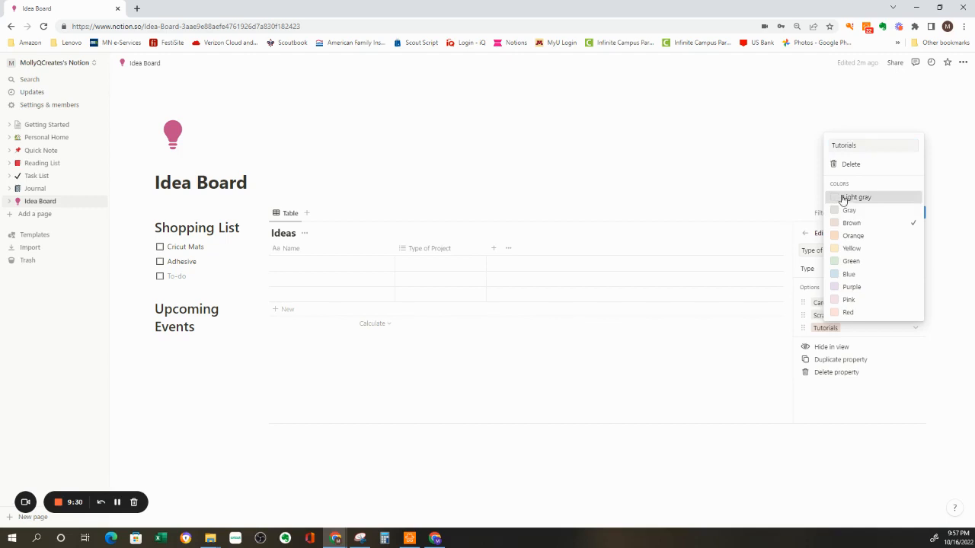
{"action": "left_click", "coordinate": [718, 168]}
{"action": "left_click", "coordinate": [768, 226]}
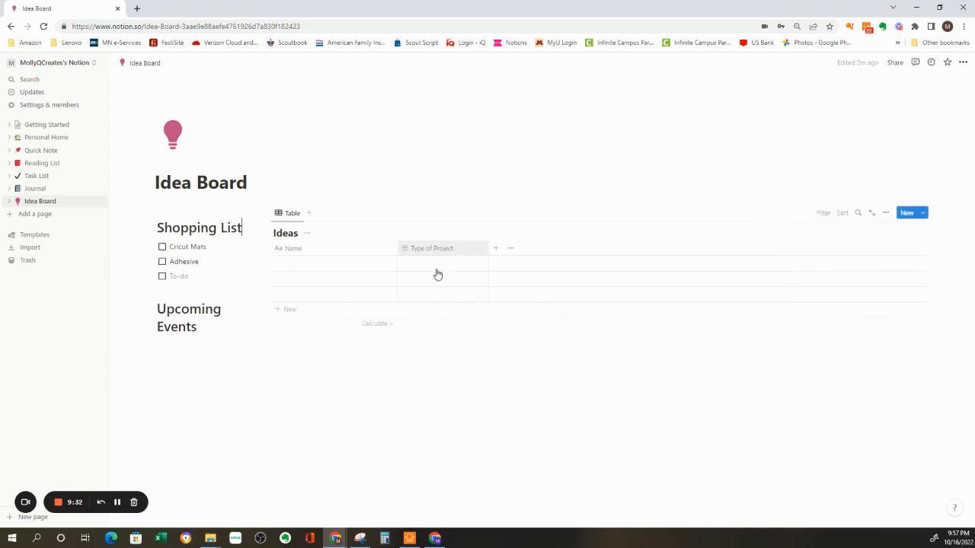
Step: Add a URL property named "Website Link" to the Ideas database
{"action": "left_click", "coordinate": [495, 250]}
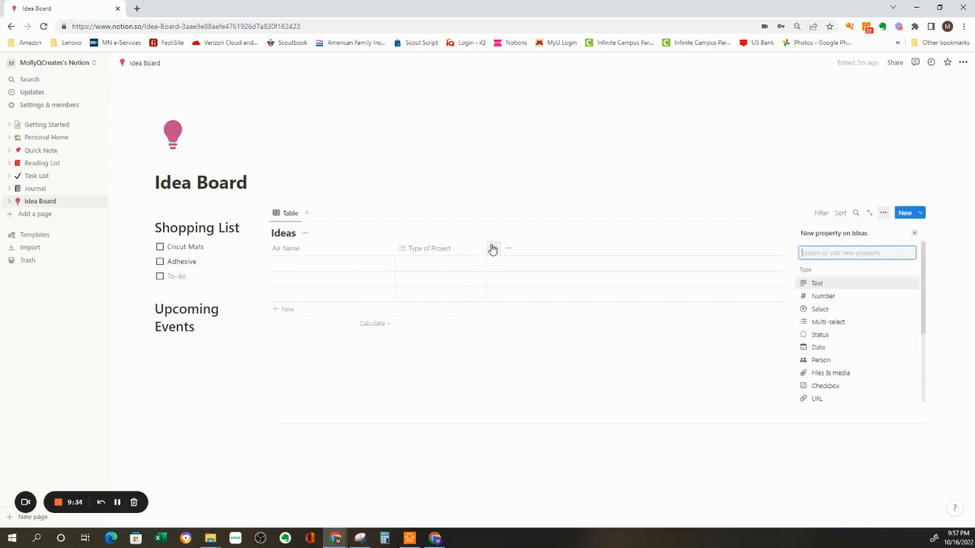
{"action": "key", "text": "Down"}
{"action": "key", "text": "Down"}
{"action": "key", "text": "Down"}
{"action": "key", "text": "Down"}
{"action": "key", "text": "Down"}
{"action": "key", "text": "Down"}
{"action": "key", "text": "Down"}
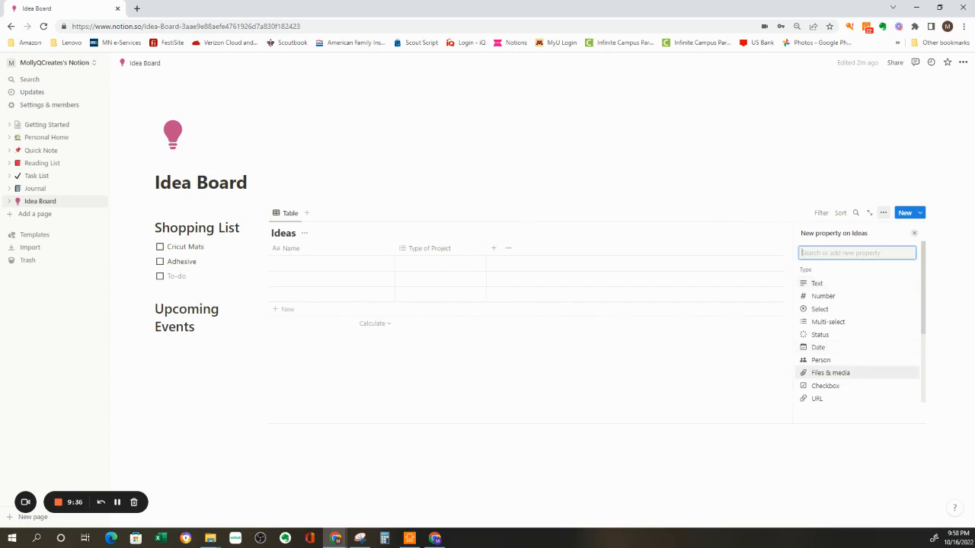
{"action": "key", "text": "Up"}
{"action": "key", "text": "Up"}
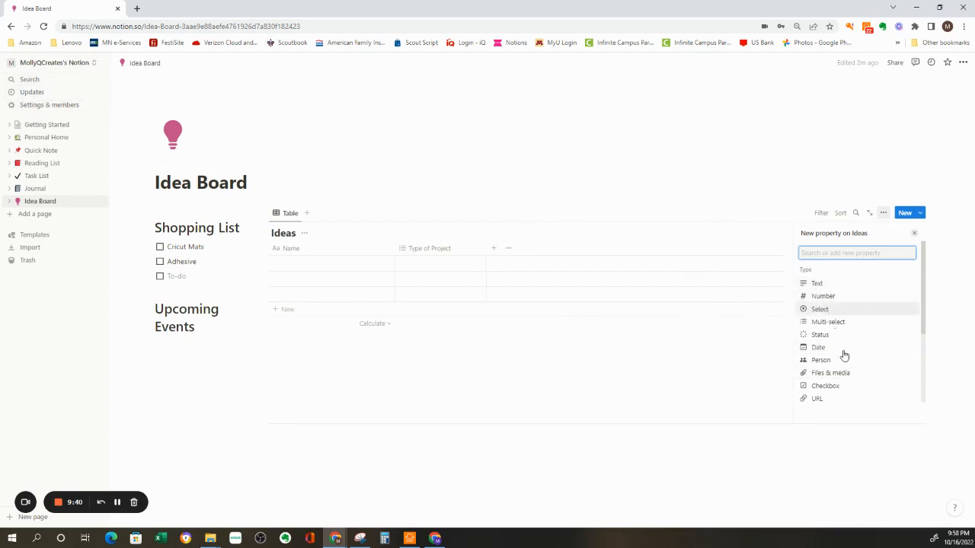
{"action": "left_click", "coordinate": [818, 401]}
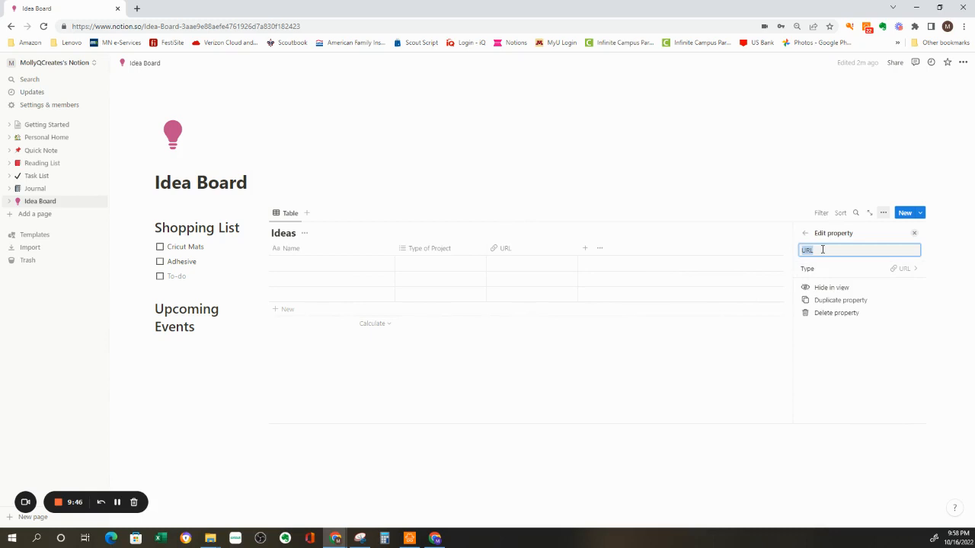
{"action": "type", "text": "Website Link"}
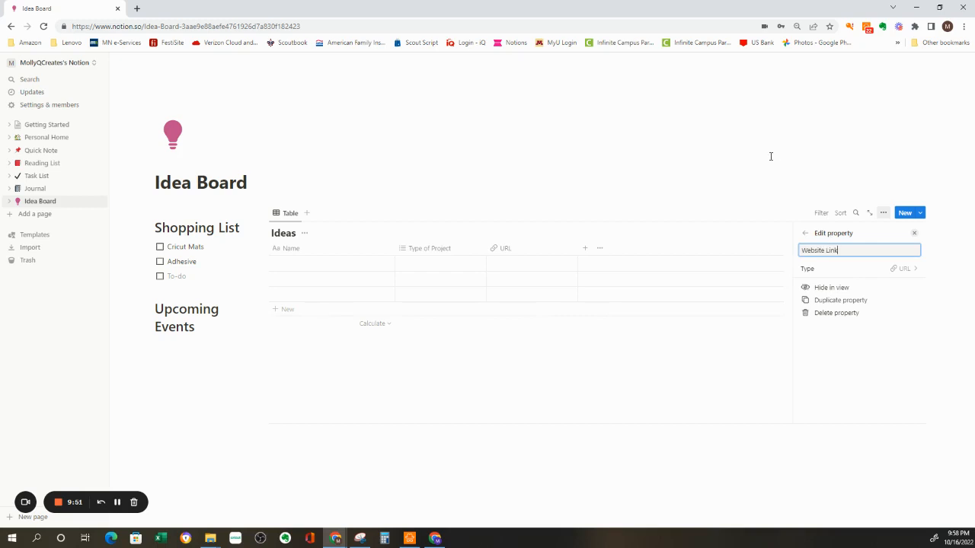
{"action": "left_click", "coordinate": [649, 216]}
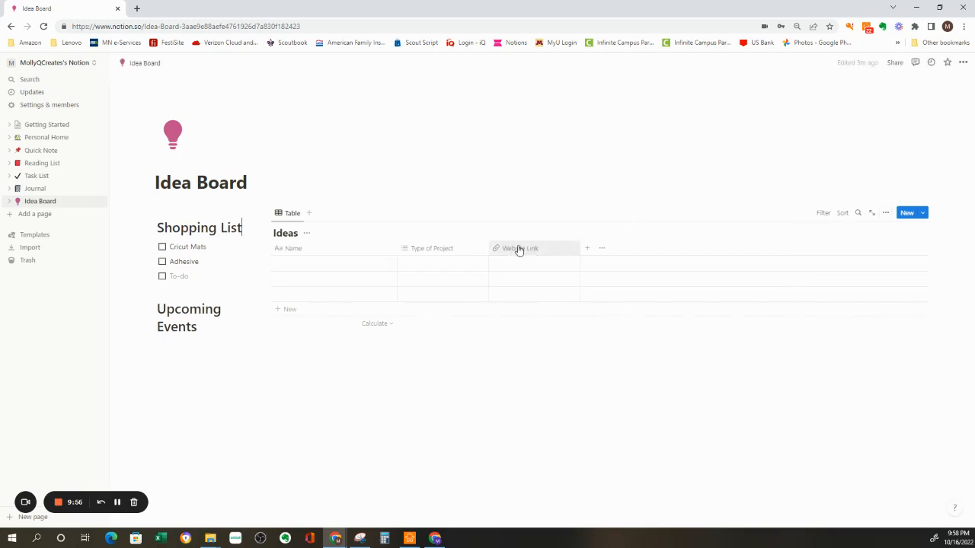
{"action": "left_click", "coordinate": [529, 255]}
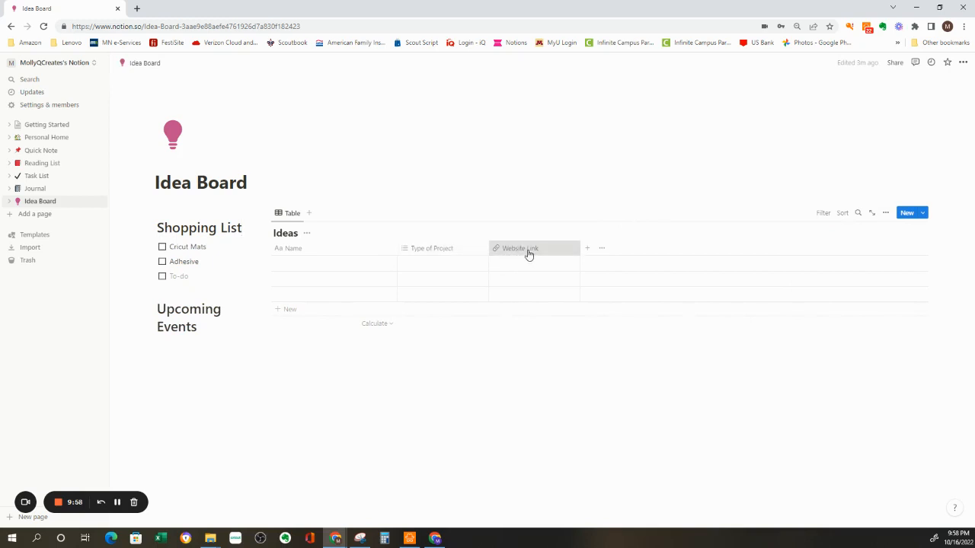
{"action": "left_click_drag", "start_coordinate": [529, 255], "coordinate": [568, 259]}
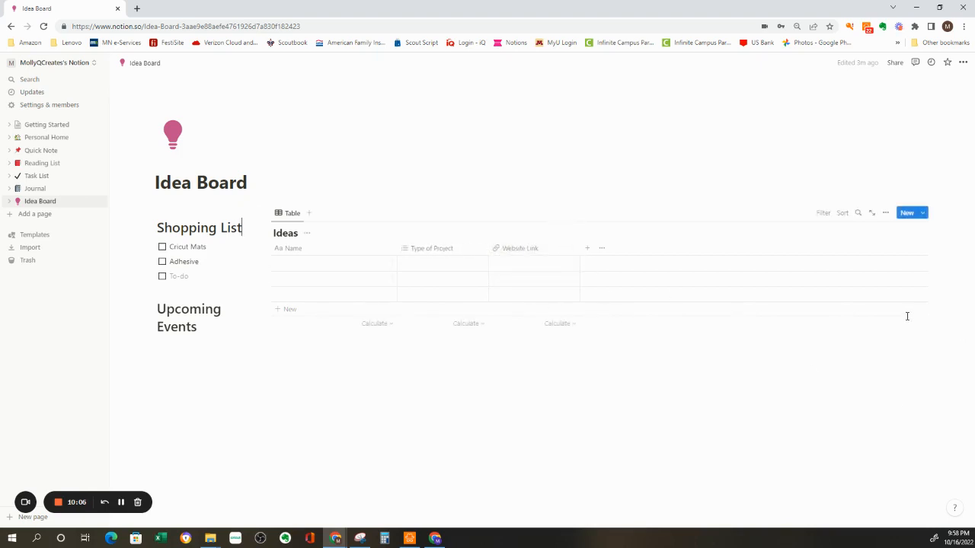
{"action": "left_click", "coordinate": [587, 249]}
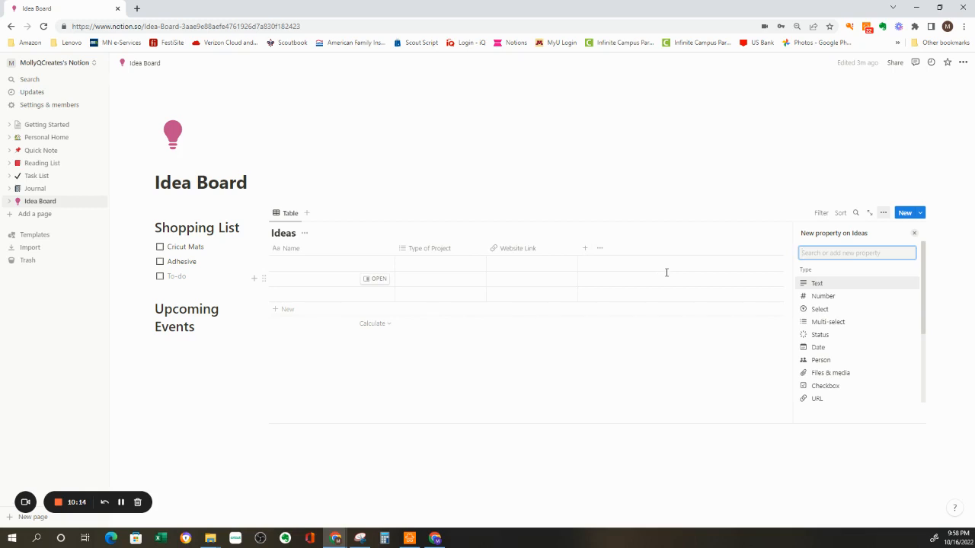
{"action": "type", "text": "To Mk"}
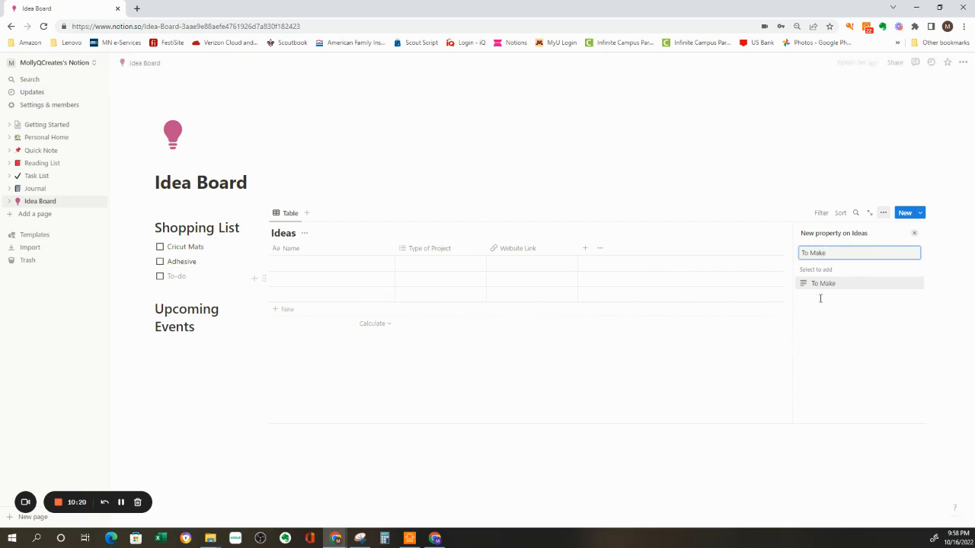
{"action": "left_click_drag", "start_coordinate": [786, 247], "coordinate": [780, 256]}
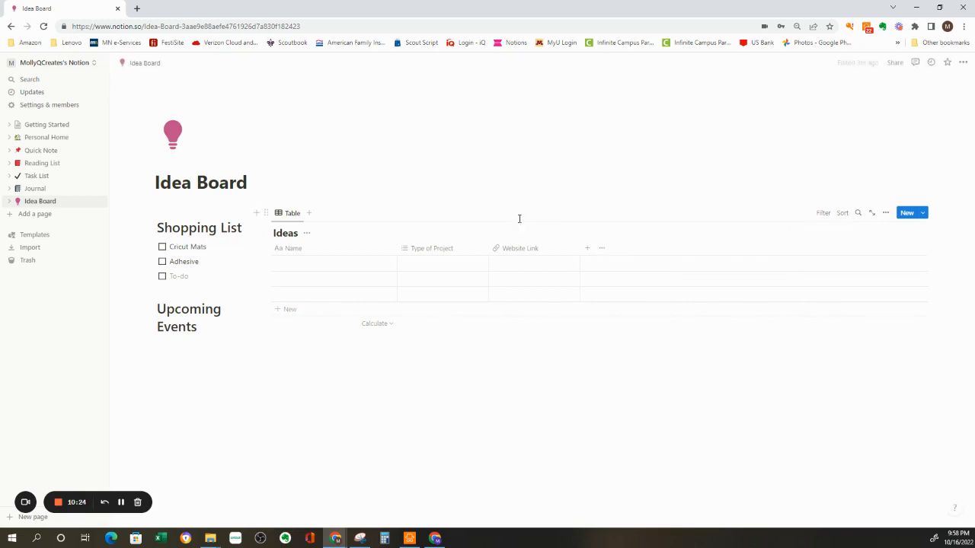
Step: Add a Checkbox property named "To Make" to the Ideas database and place its column directly after Name
{"action": "left_click", "coordinate": [588, 250]}
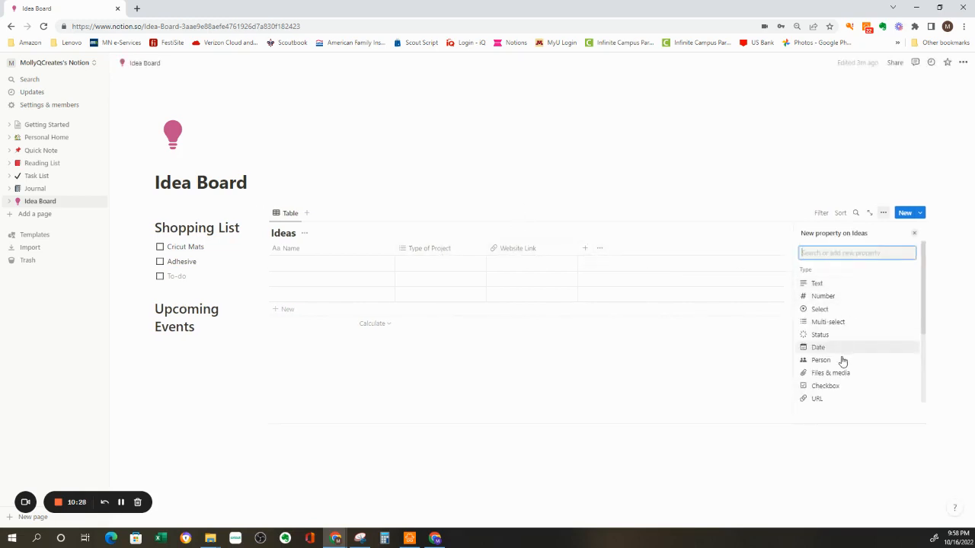
{"action": "left_click", "coordinate": [828, 387]}
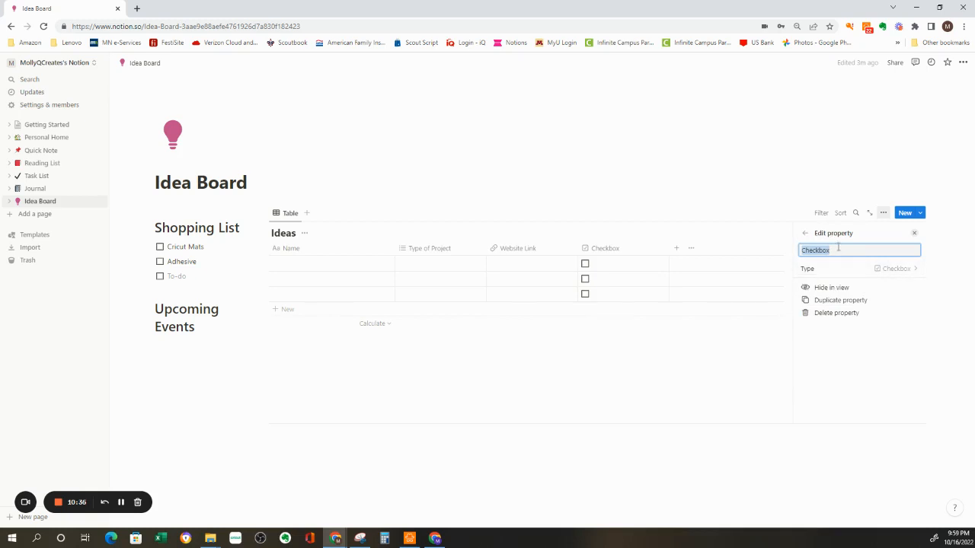
{"action": "left_click", "coordinate": [764, 181]}
{"action": "left_click", "coordinate": [608, 250]}
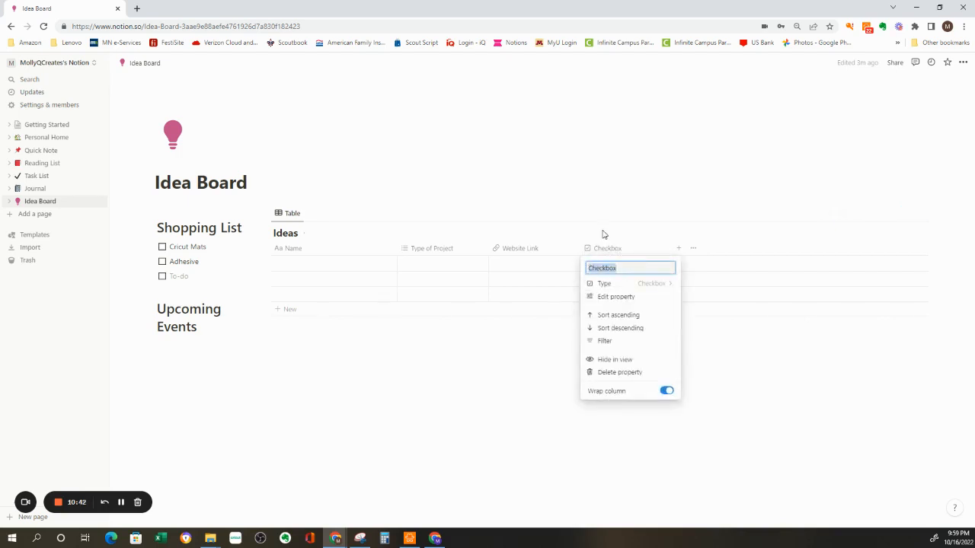
{"action": "type", "text": "To Make"}
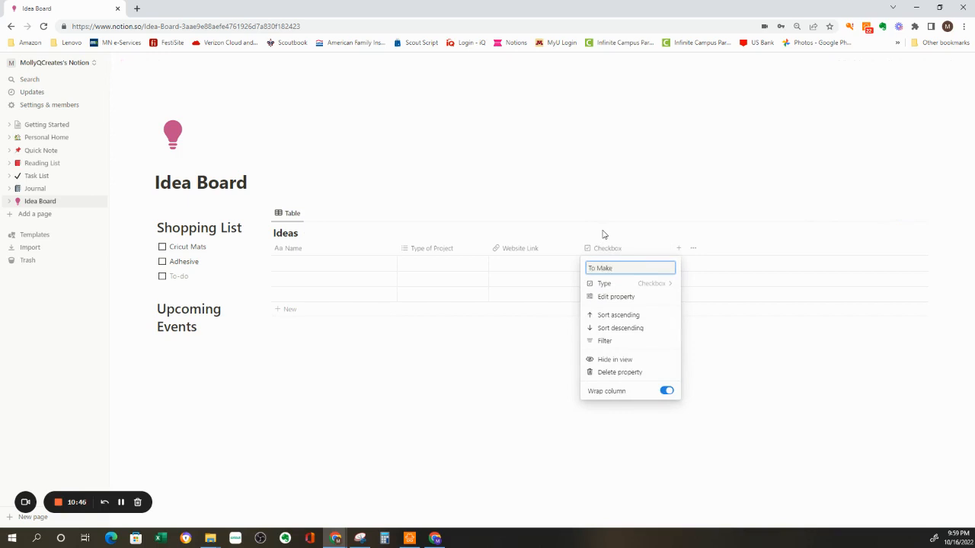
{"action": "key", "text": "Return"}
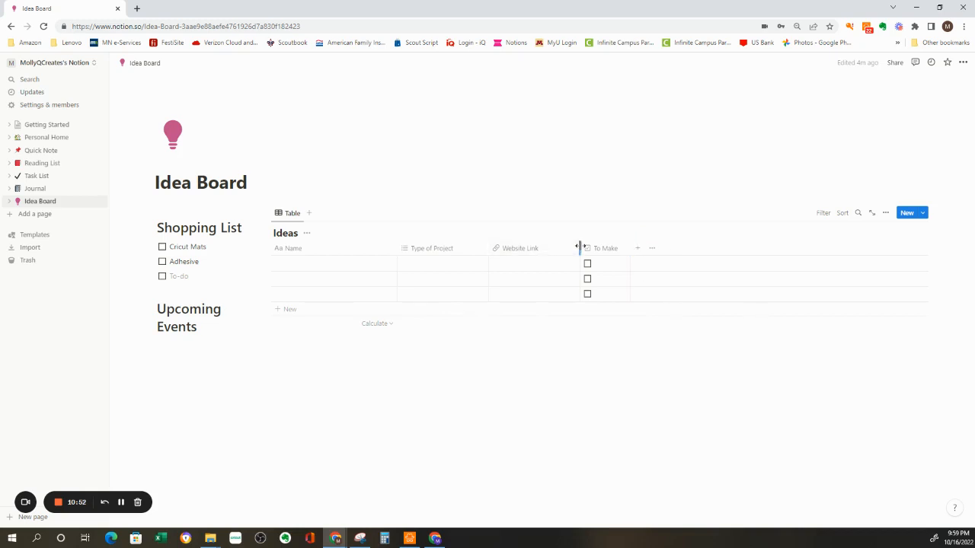
{"action": "left_click_drag", "start_coordinate": [580, 248], "coordinate": [429, 253]}
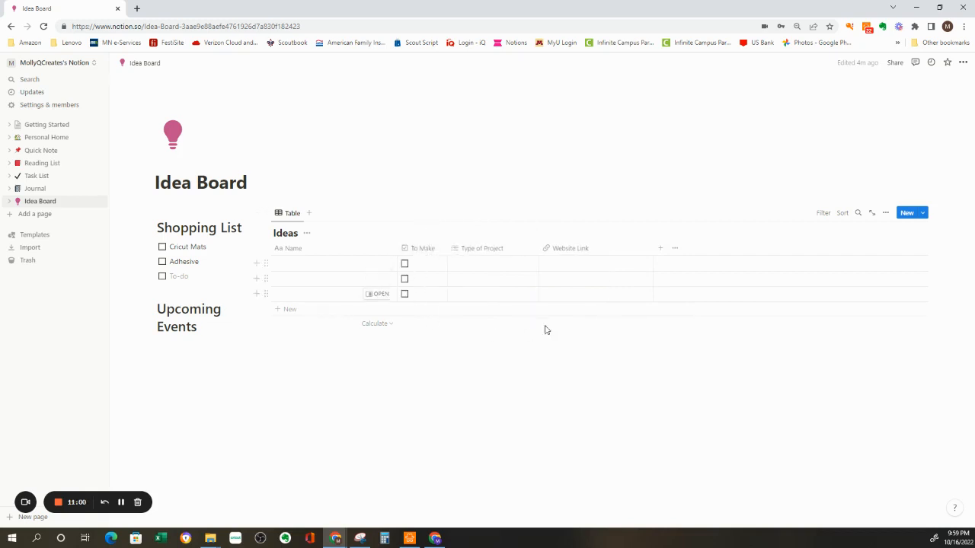
Step: Add a Text property named "Notes" to the Ideas database and narrow the Name column
{"action": "left_click", "coordinate": [660, 249]}
{"action": "left_click", "coordinate": [811, 284]}
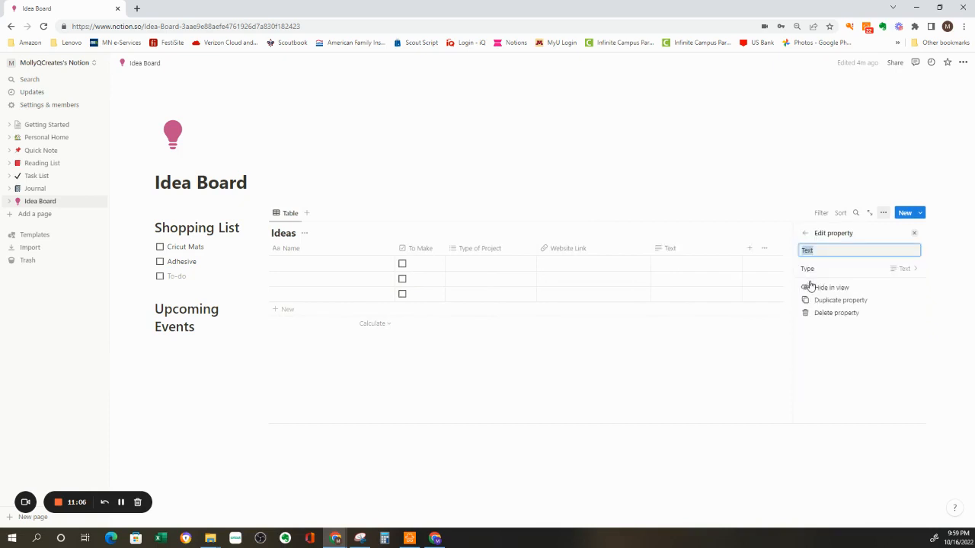
{"action": "type", "text": "Notes"}
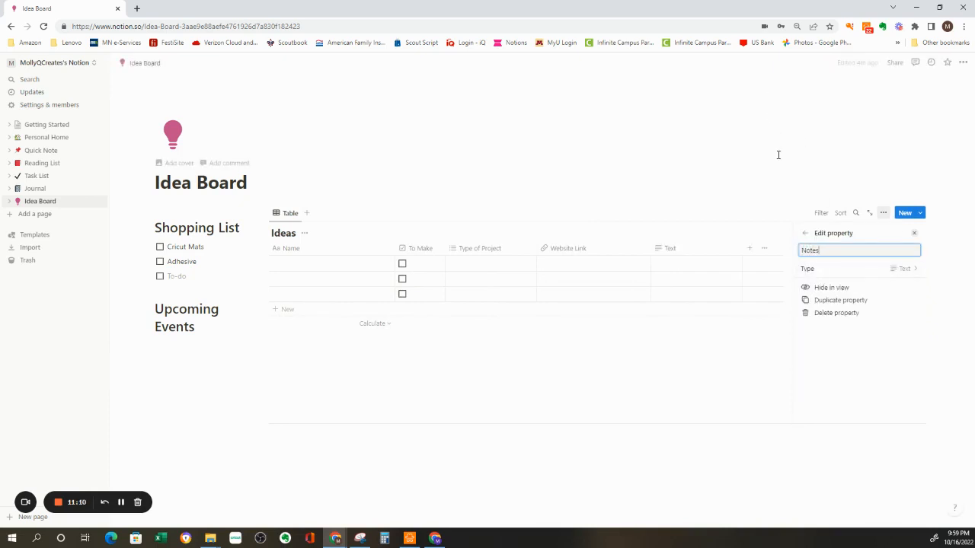
{"action": "left_click", "coordinate": [778, 154]}
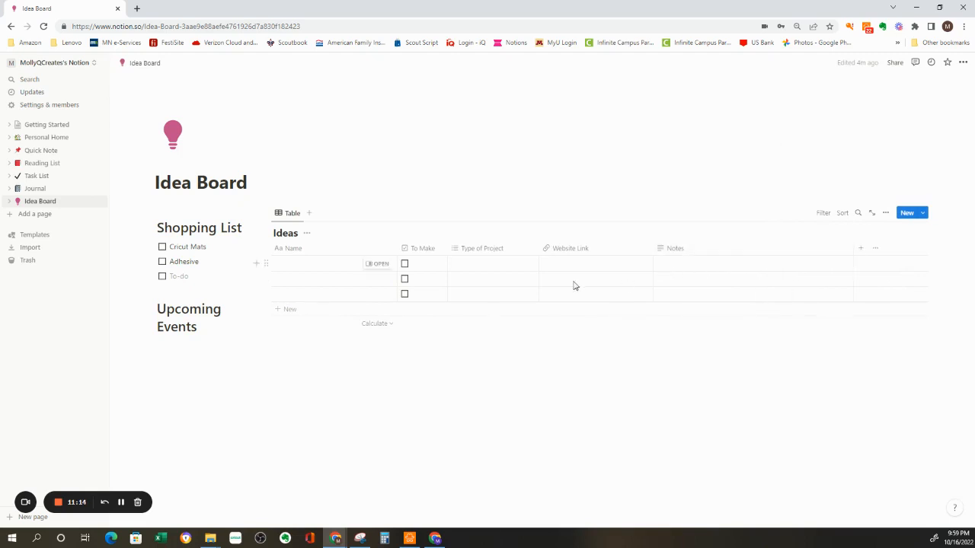
{"action": "left_click_drag", "start_coordinate": [397, 248], "coordinate": [373, 248]}
{"action": "left_click", "coordinate": [566, 353]}
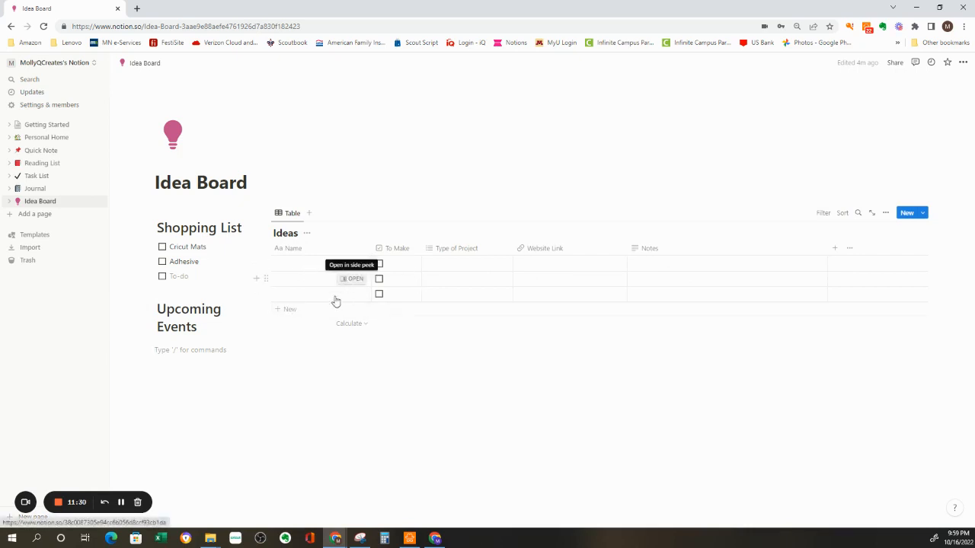
Step: Delete the two lowest empty rows of the Ideas table
{"action": "left_click", "coordinate": [266, 297]}
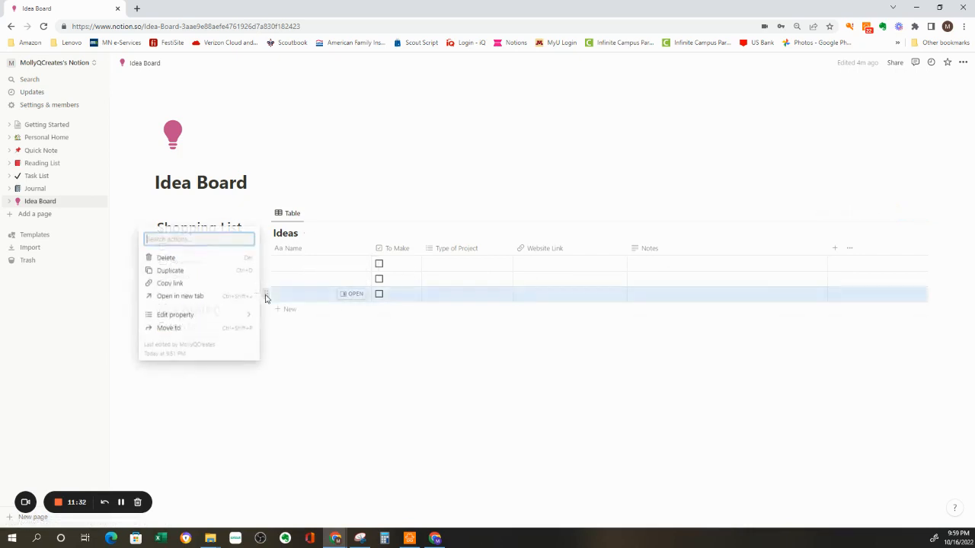
{"action": "left_click", "coordinate": [189, 258]}
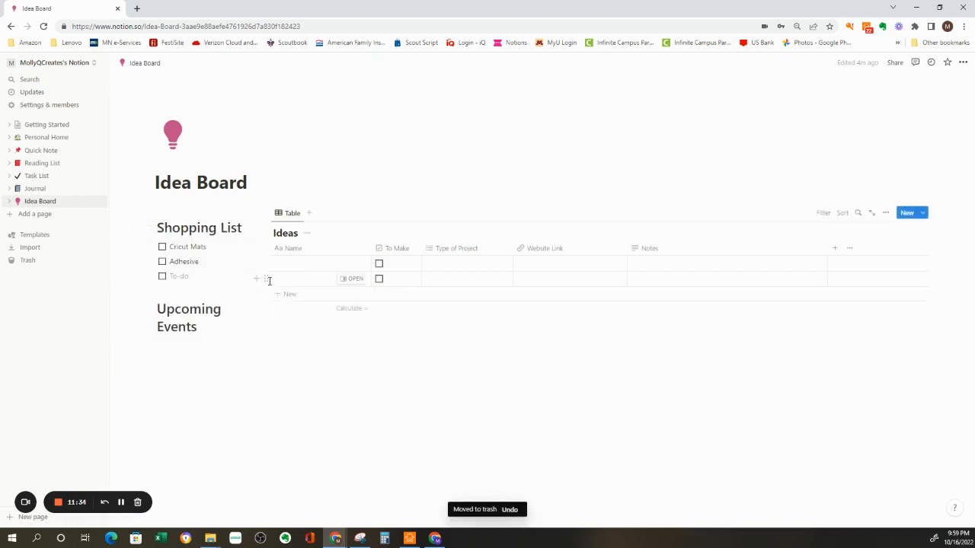
{"action": "left_click", "coordinate": [264, 279]}
{"action": "left_click", "coordinate": [174, 245]}
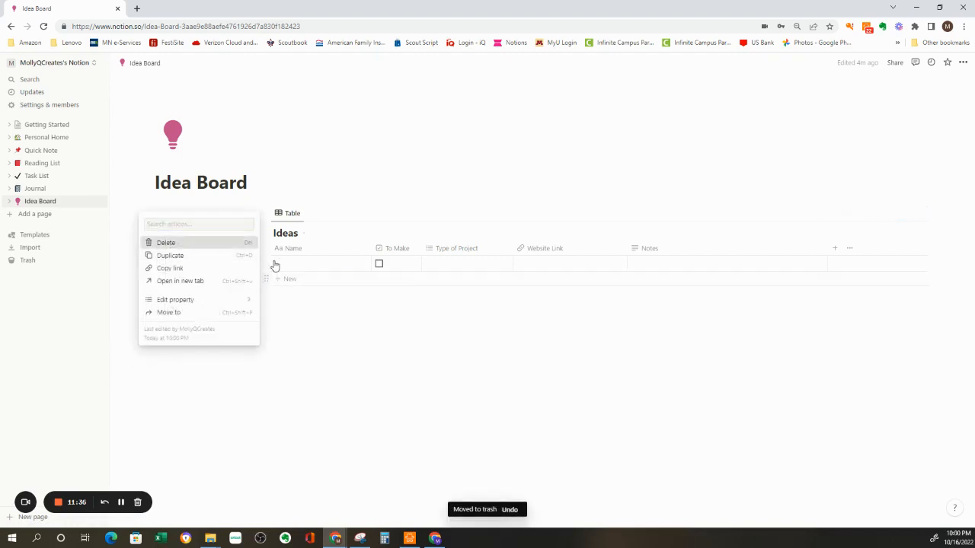
{"action": "left_click", "coordinate": [296, 264]}
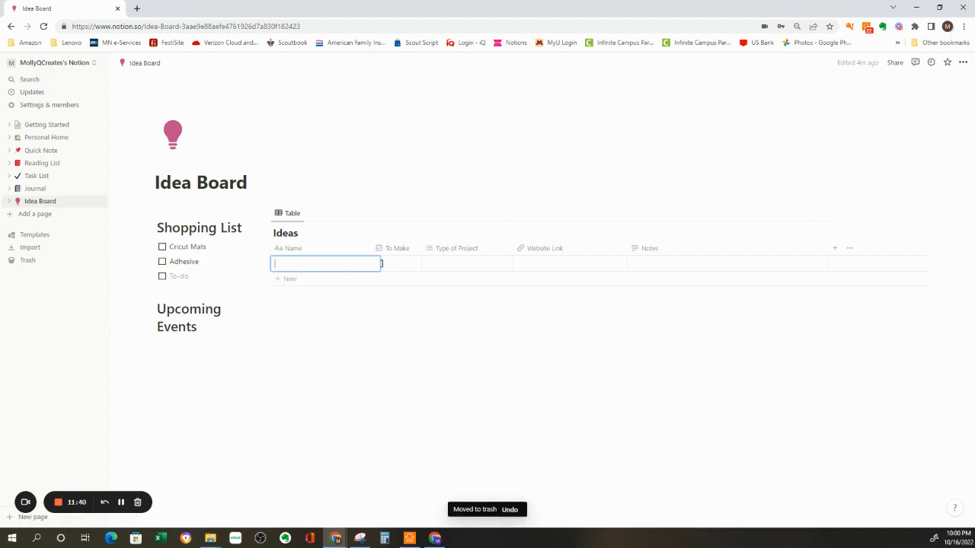
Step: Fit the Notion window to about half the screen beside the Molly Q Creates website and collapse the Notion sidebar
{"action": "left_click", "coordinate": [941, 7]}
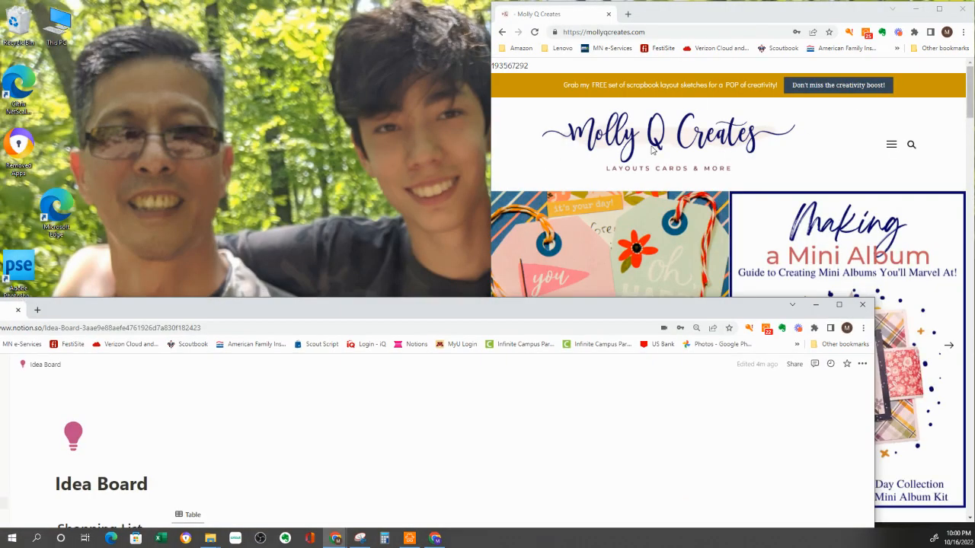
{"action": "left_click_drag", "start_coordinate": [516, 325], "coordinate": [638, 42]}
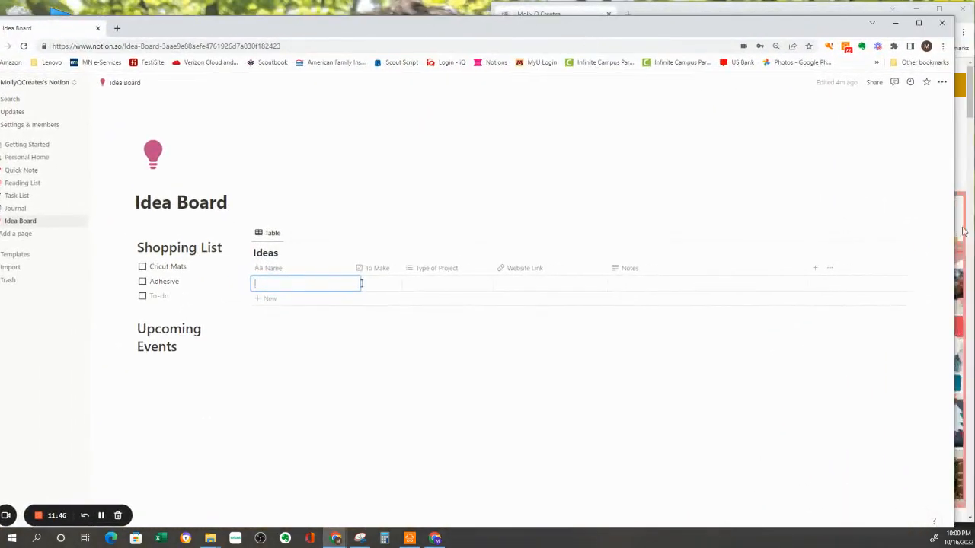
{"action": "left_click_drag", "start_coordinate": [953, 186], "coordinate": [493, 133]}
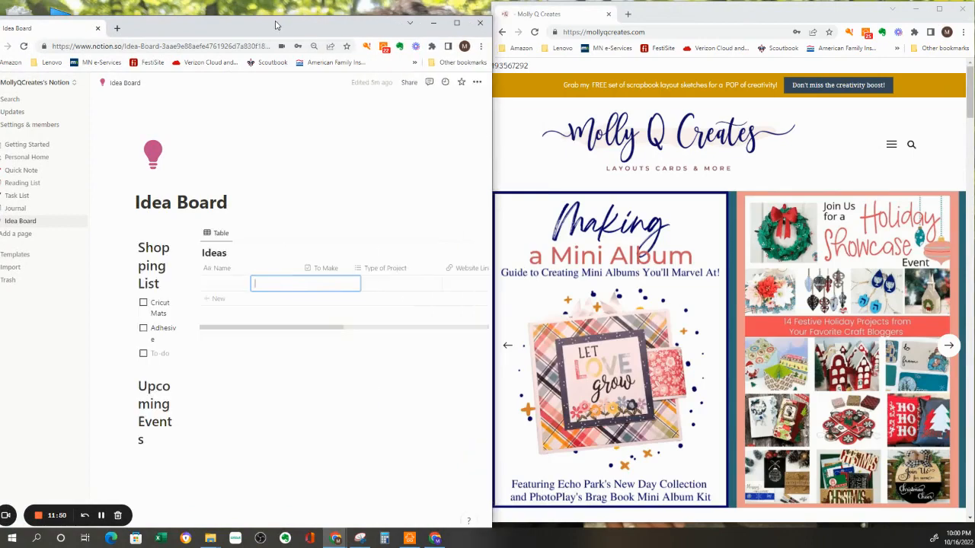
{"action": "left_click_drag", "start_coordinate": [279, 25], "coordinate": [298, 10]}
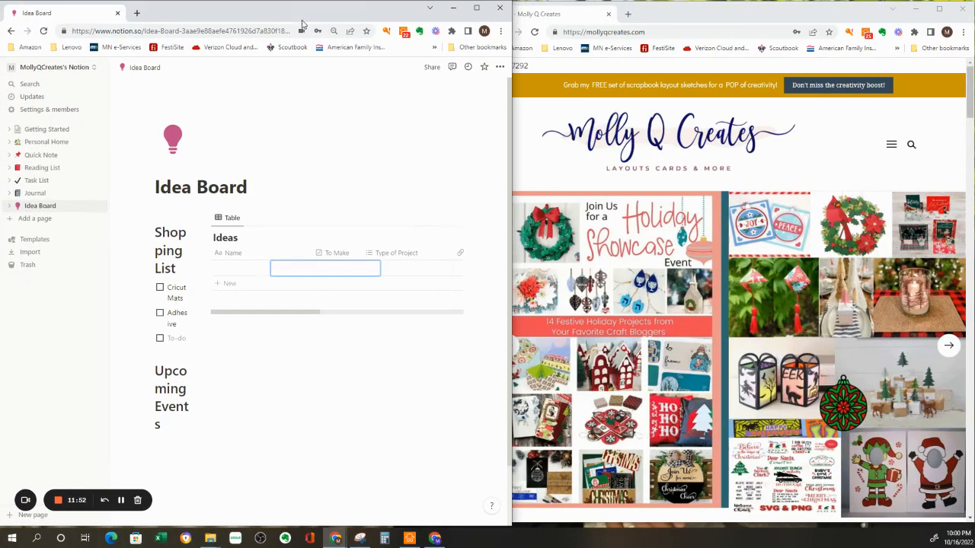
{"action": "left_click_drag", "start_coordinate": [509, 191], "coordinate": [487, 190]}
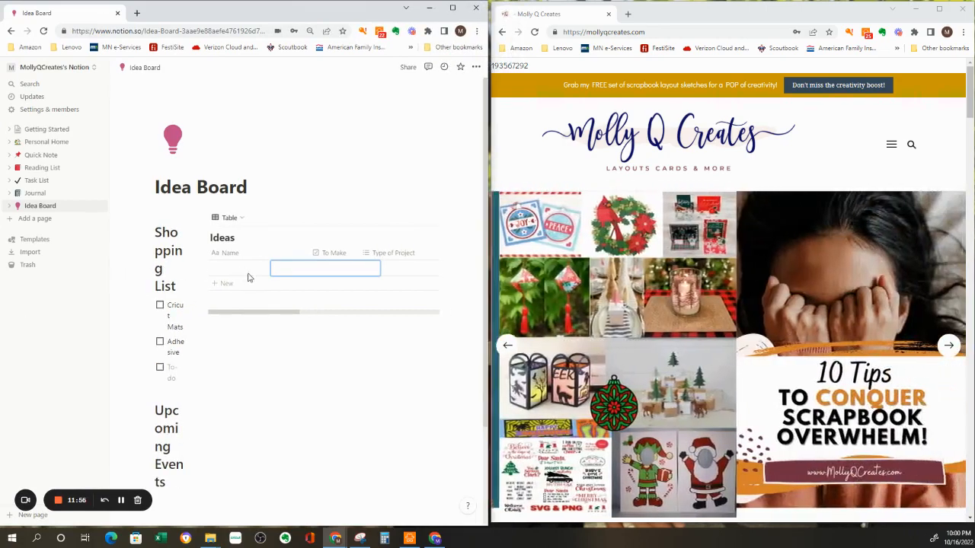
{"action": "left_click", "coordinate": [280, 178]}
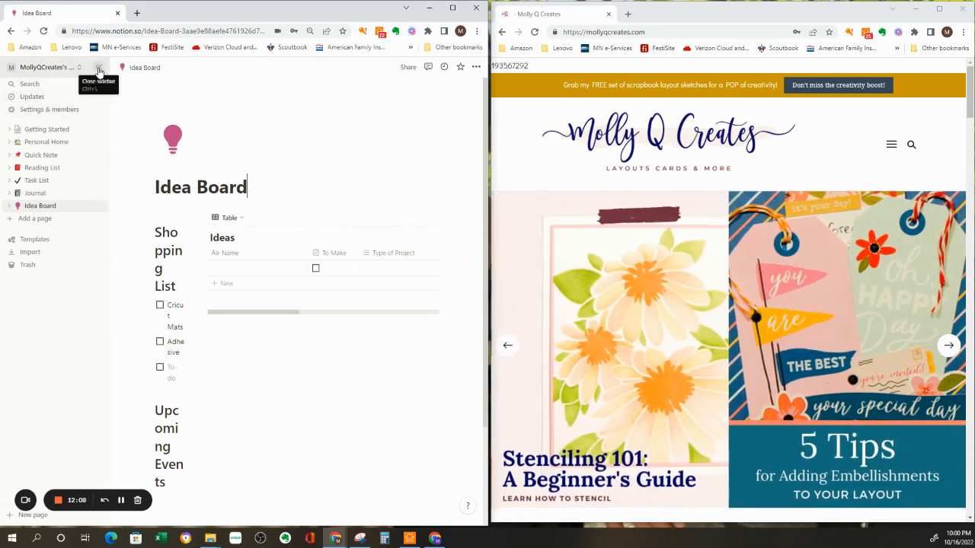
{"action": "left_click", "coordinate": [99, 71]}
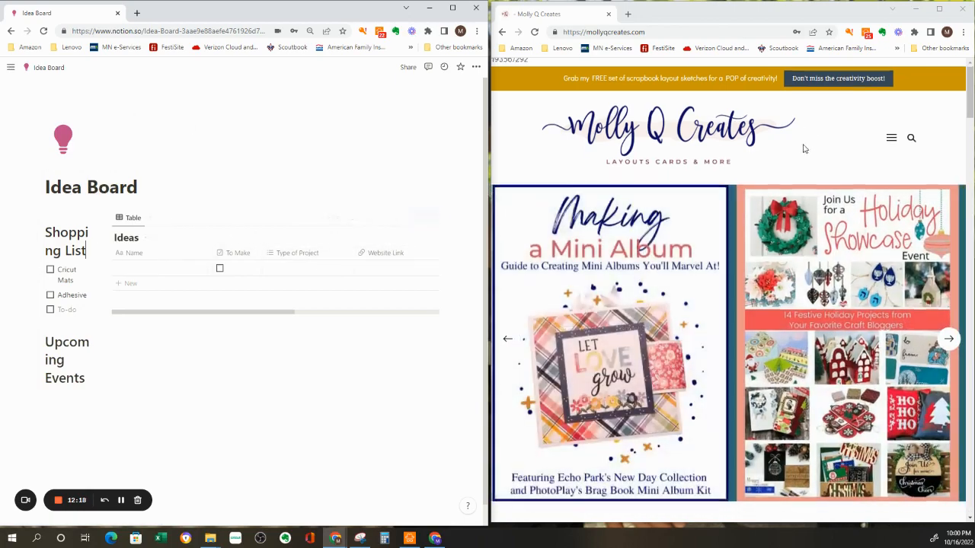
Step: Narrow the Notion window and widen the Molly Q Creates window to cover most of the screen
{"action": "scroll", "coordinate": [801, 162], "scroll_direction": "down", "scroll_amount": 5}
{"action": "scroll", "coordinate": [801, 161], "scroll_direction": "up", "scroll_amount": 5}
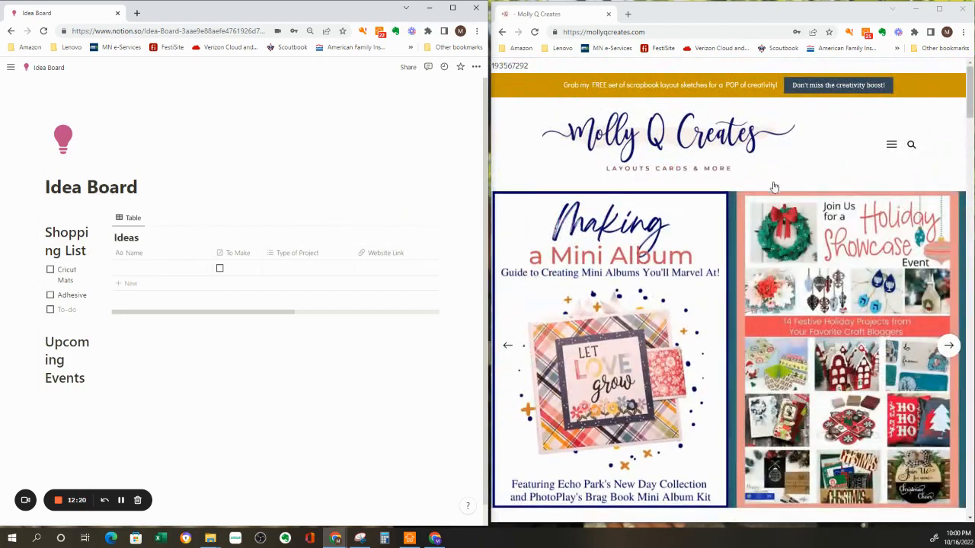
{"action": "scroll", "coordinate": [499, 257], "scroll_direction": "down", "scroll_amount": 1}
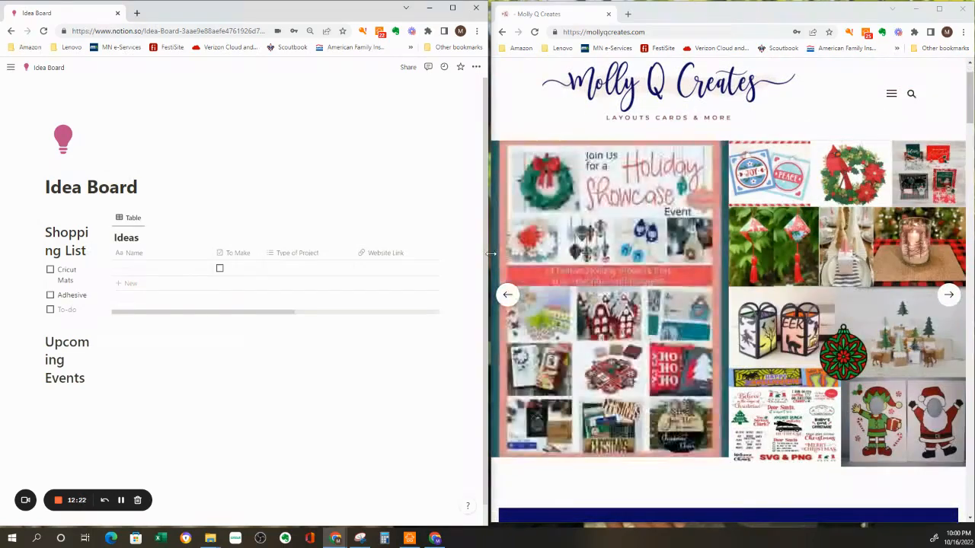
{"action": "left_click_drag", "start_coordinate": [488, 254], "coordinate": [291, 239]}
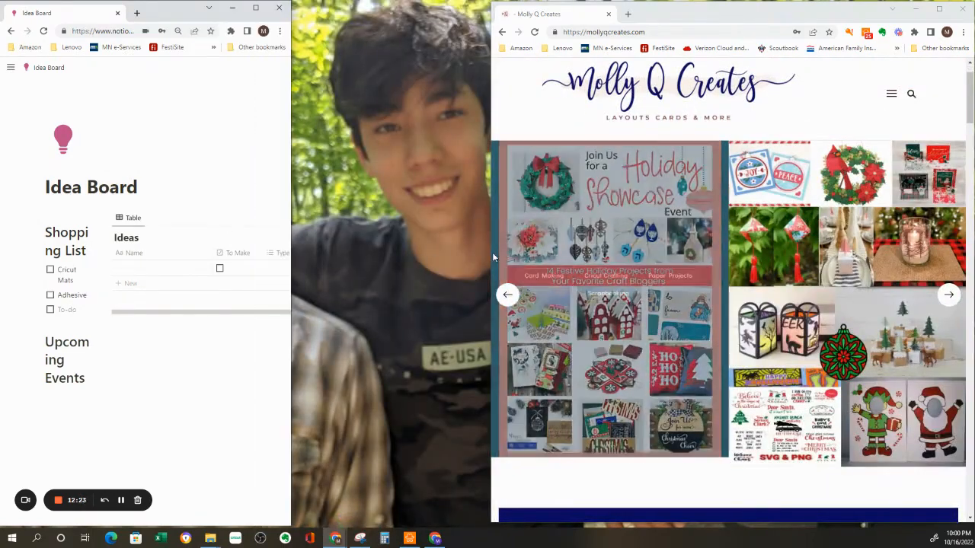
{"action": "left_click_drag", "start_coordinate": [492, 252], "coordinate": [134, 217]}
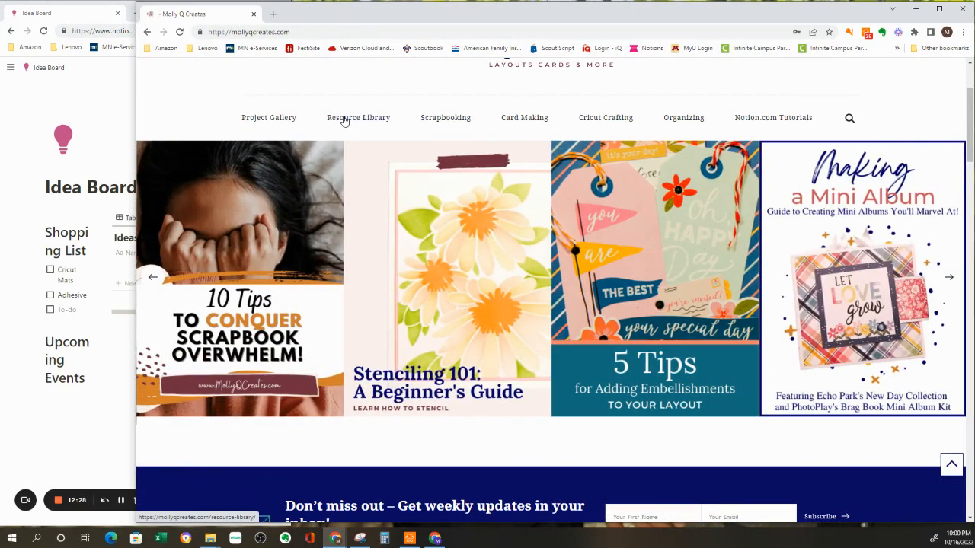
Step: Open the "5. Celebrate – Happy Birthday to You" project from the website's Project Gallery and look through its description and ingredients
{"action": "left_click", "coordinate": [265, 125]}
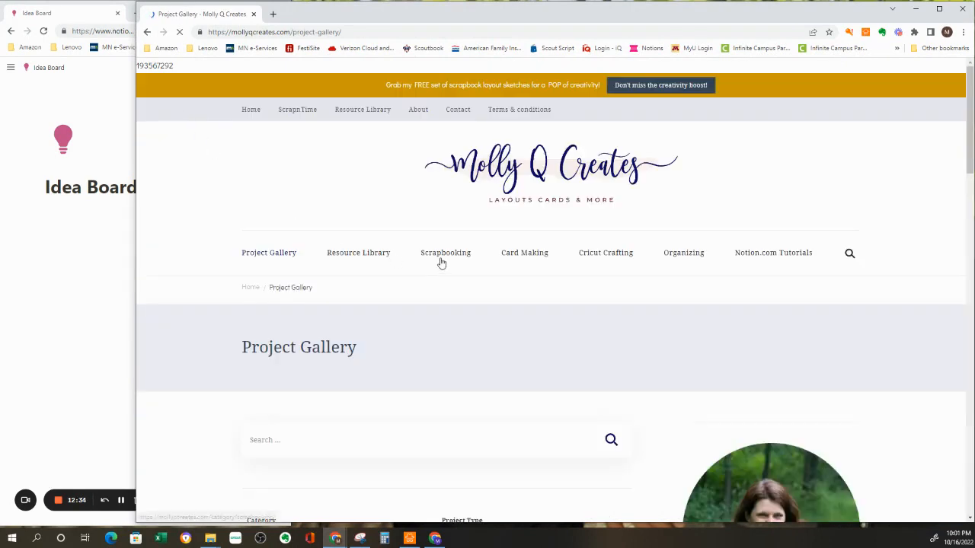
{"action": "scroll", "coordinate": [439, 261], "scroll_direction": "down", "scroll_amount": 5}
{"action": "scroll", "coordinate": [441, 263], "scroll_direction": "down", "scroll_amount": 3}
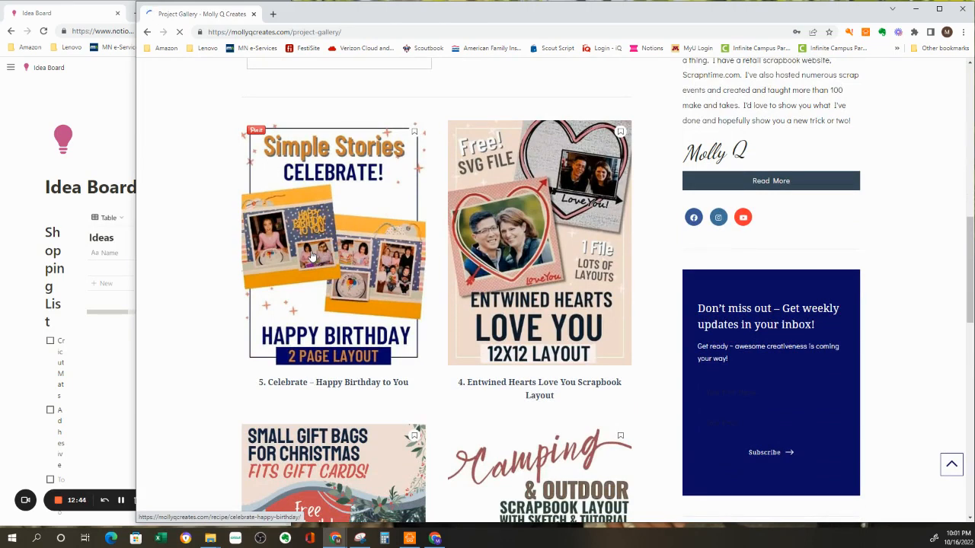
{"action": "left_click", "coordinate": [303, 256]}
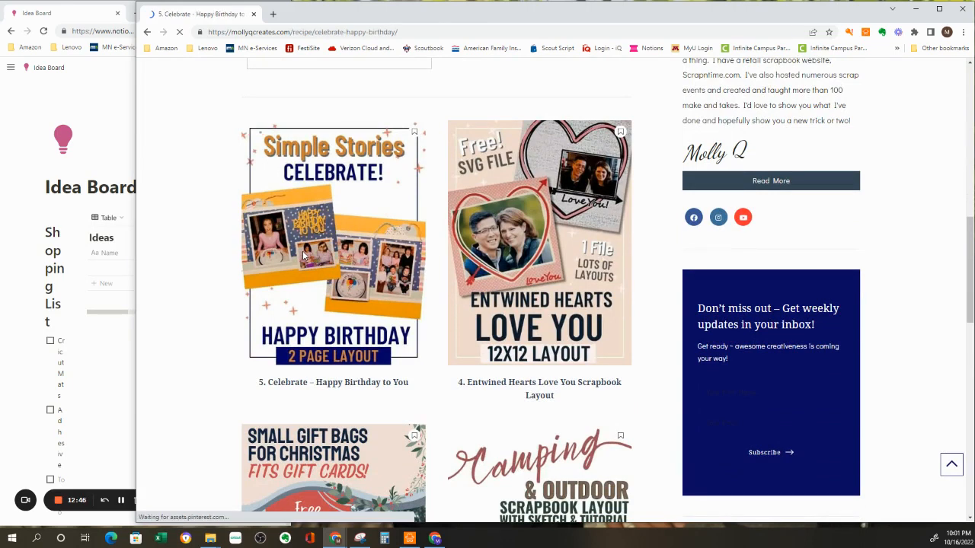
{"action": "scroll", "coordinate": [438, 293], "scroll_direction": "down", "scroll_amount": 7}
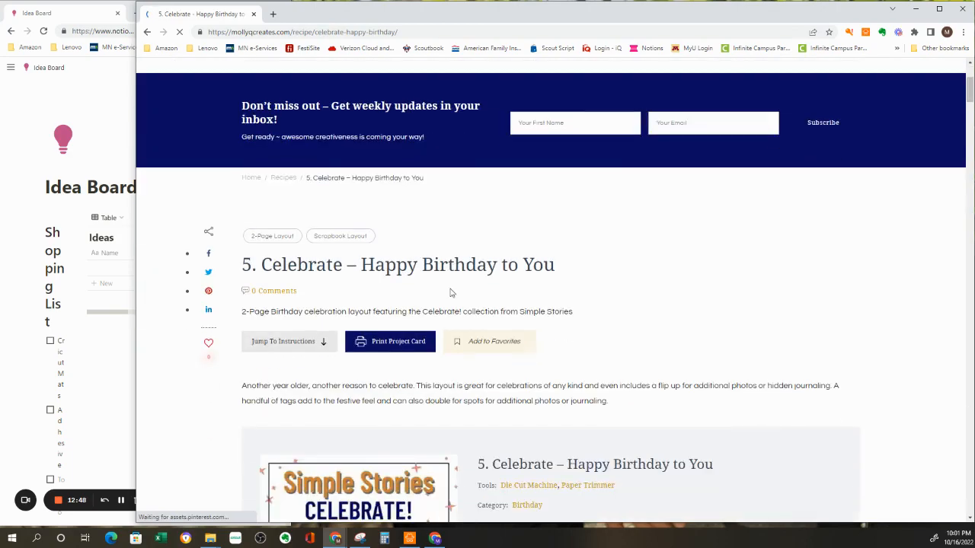
{"action": "scroll", "coordinate": [451, 296], "scroll_direction": "down", "scroll_amount": 3}
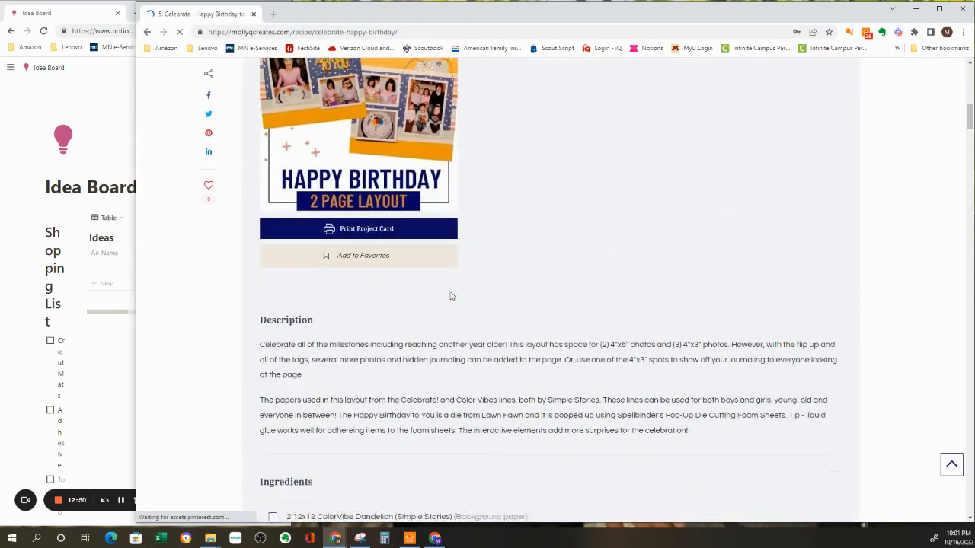
{"action": "scroll", "coordinate": [451, 295], "scroll_direction": "up", "scroll_amount": 3}
{"action": "scroll", "coordinate": [451, 297], "scroll_direction": "down", "scroll_amount": 4}
{"action": "scroll", "coordinate": [451, 296], "scroll_direction": "down", "scroll_amount": 7}
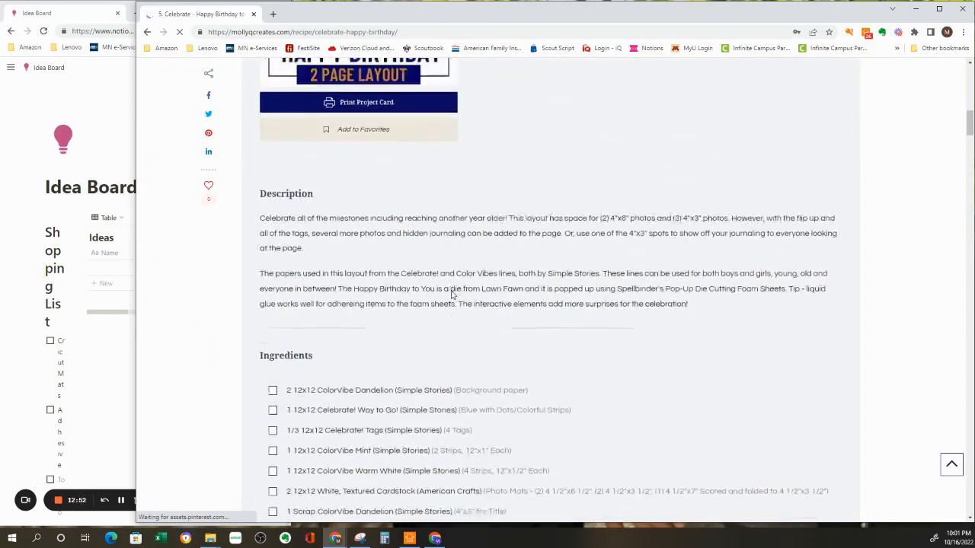
Step: Look through the project's instructions as far as matching the right page to the left, and return to the project overview
{"action": "scroll", "coordinate": [451, 295], "scroll_direction": "down", "scroll_amount": 3}
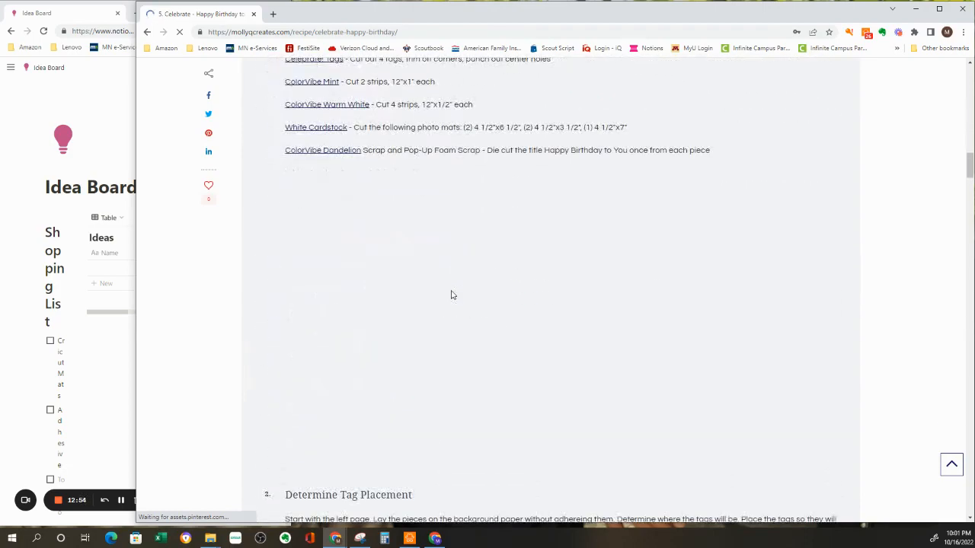
{"action": "scroll", "coordinate": [451, 295], "scroll_direction": "up", "scroll_amount": 1}
{"action": "scroll", "coordinate": [451, 294], "scroll_direction": "down", "scroll_amount": 15}
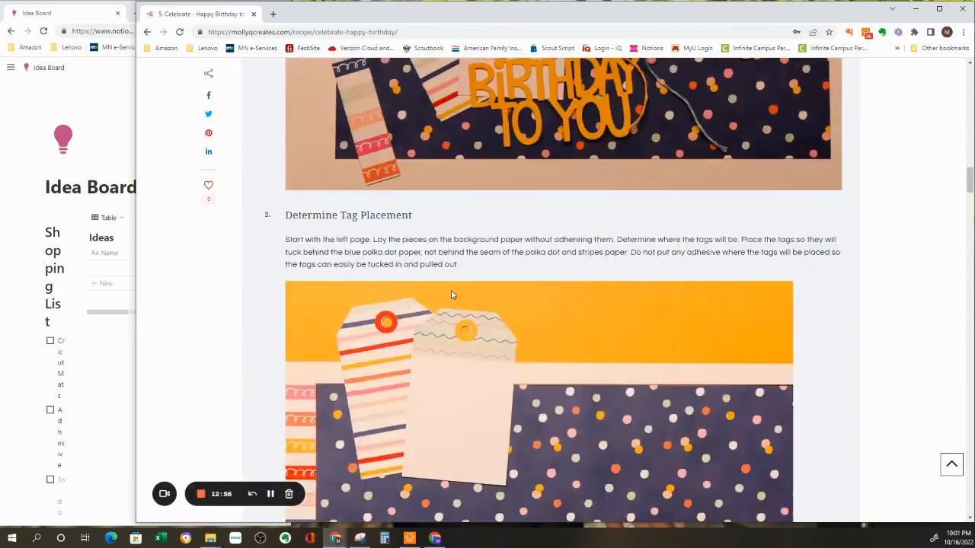
{"action": "scroll", "coordinate": [451, 294], "scroll_direction": "down", "scroll_amount": 5}
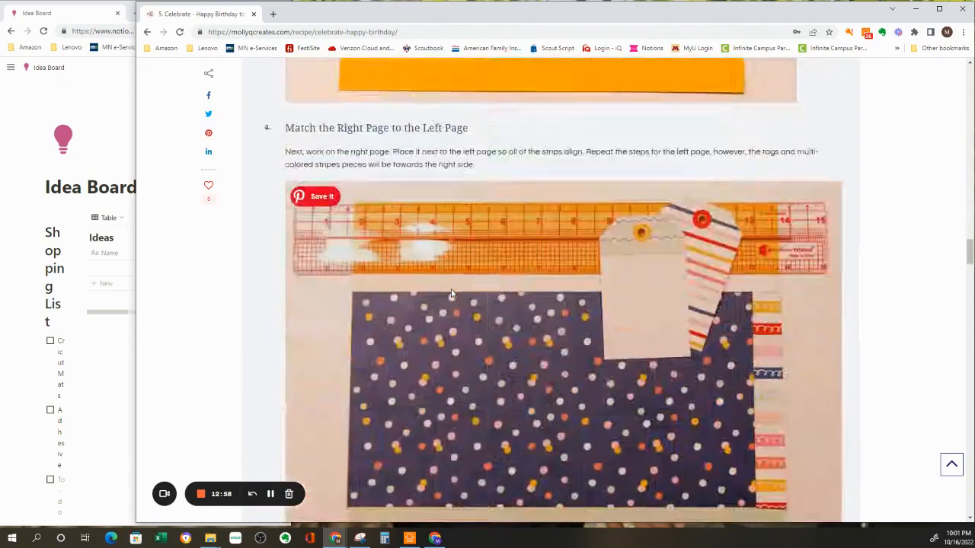
{"action": "scroll", "coordinate": [451, 293], "scroll_direction": "up", "scroll_amount": 7}
{"action": "scroll", "coordinate": [450, 294], "scroll_direction": "up", "scroll_amount": 12}
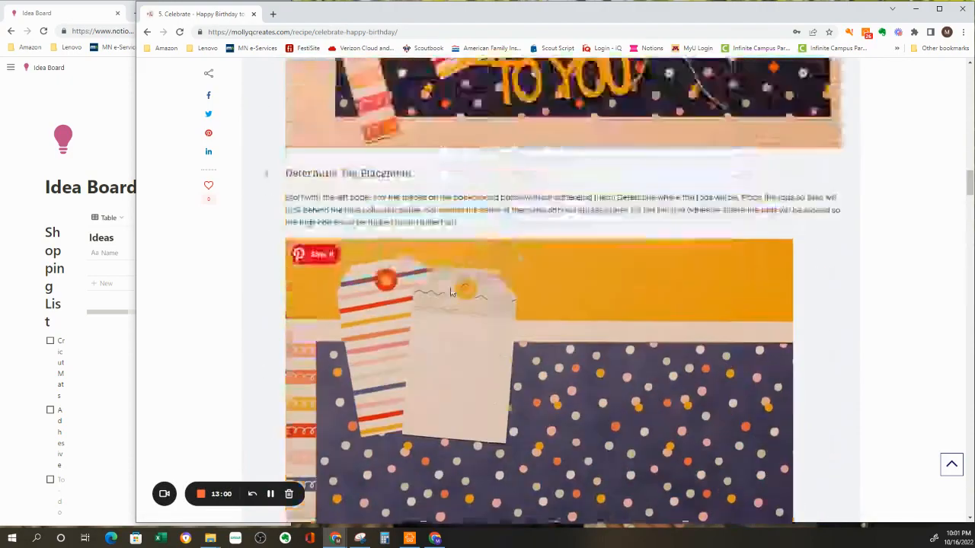
{"action": "scroll", "coordinate": [450, 291], "scroll_direction": "up", "scroll_amount": 10}
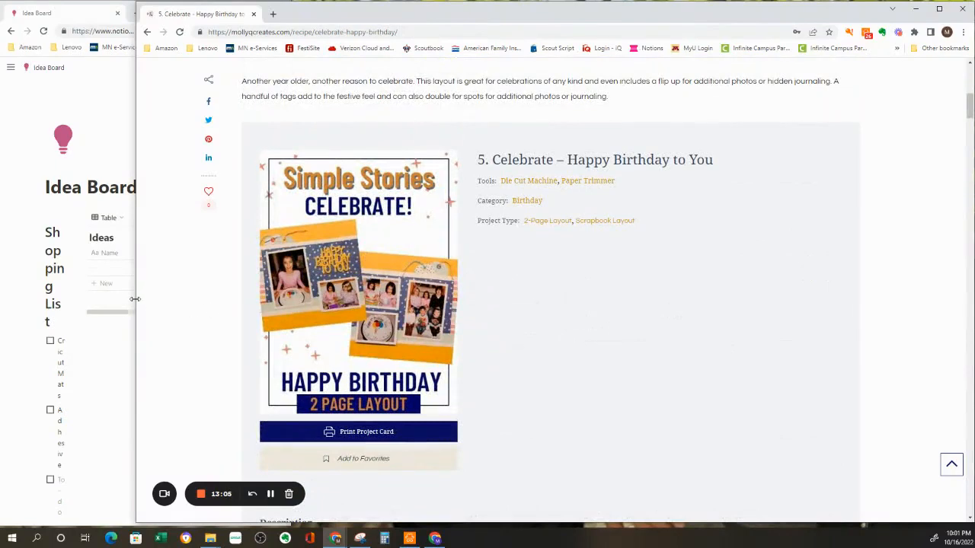
Step: Widen the Notion window and name the first row of the Ideas table "Celebrate - Happy Birthday to You"
{"action": "left_click_drag", "start_coordinate": [134, 300], "coordinate": [393, 314]}
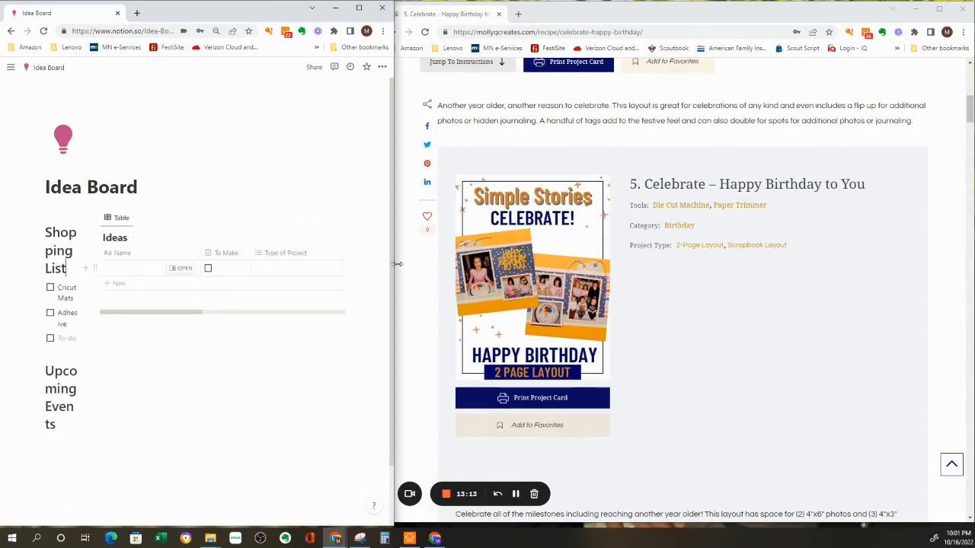
{"action": "left_click_drag", "start_coordinate": [397, 264], "coordinate": [927, 360]}
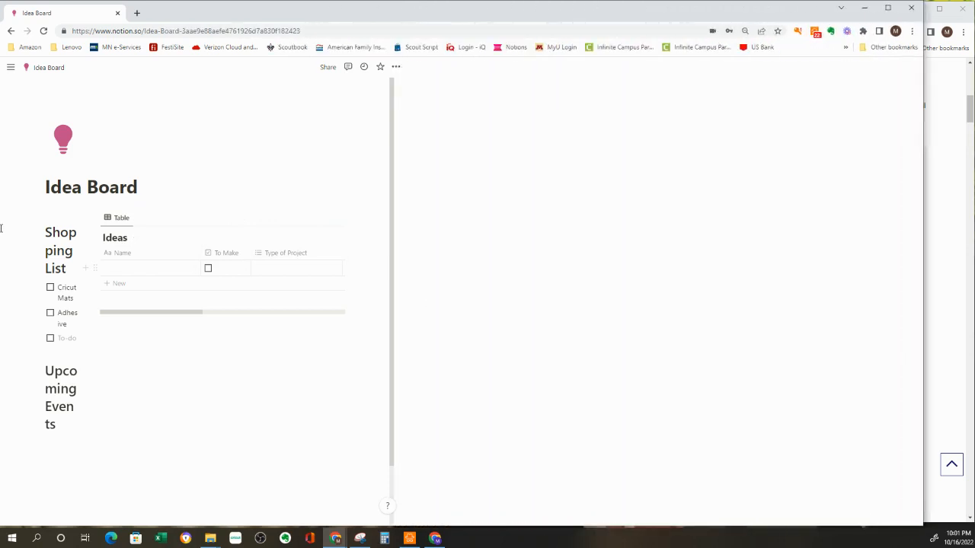
{"action": "left_click", "coordinate": [191, 268]}
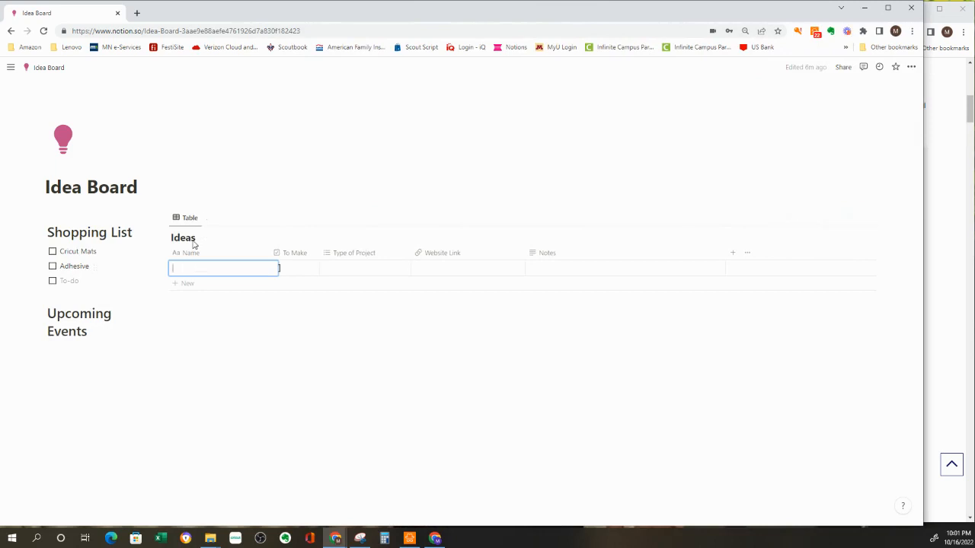
{"action": "type", "text": "Celebrate - Happy Birthday to Yo"}
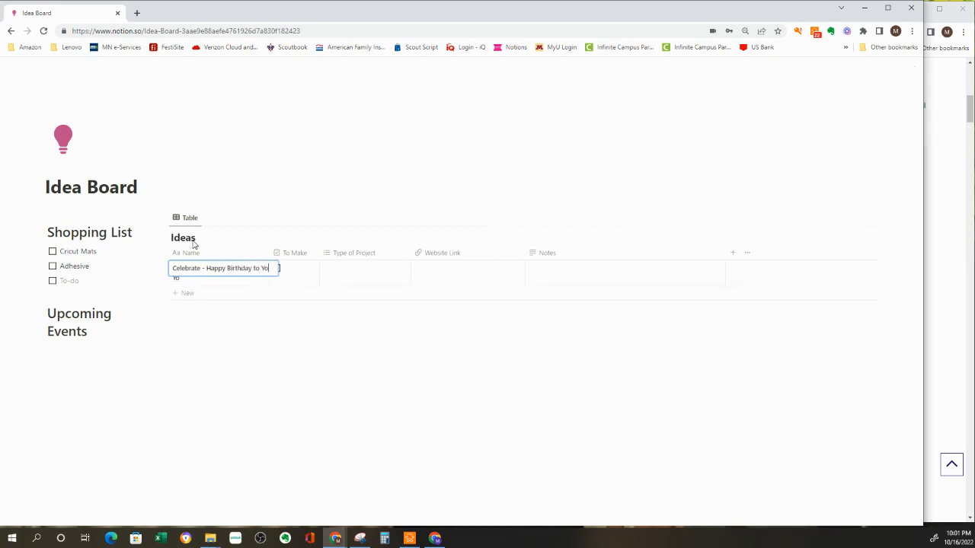
{"action": "key", "text": "Tab"}
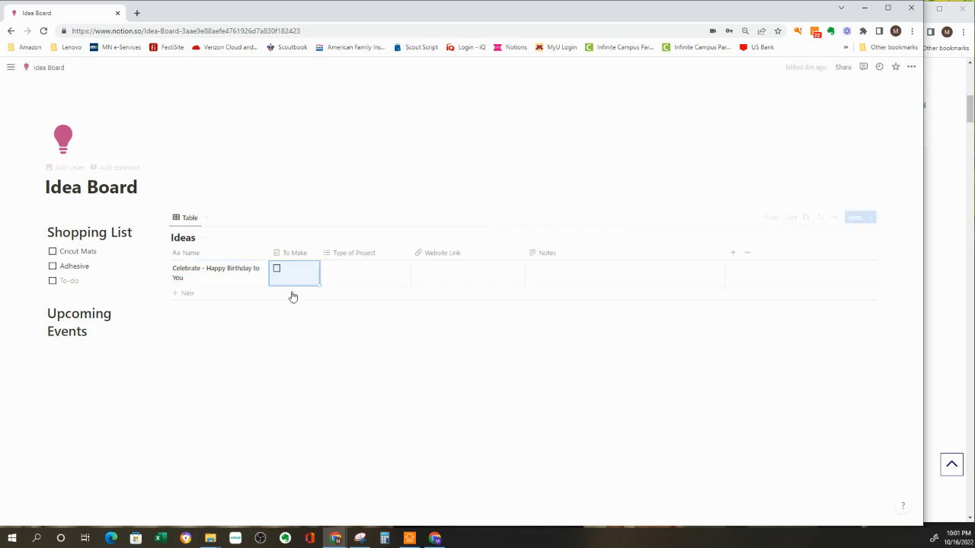
Step: Set the Type of Project of the Celebrate row to Scrapbooking
{"action": "left_click", "coordinate": [343, 273]}
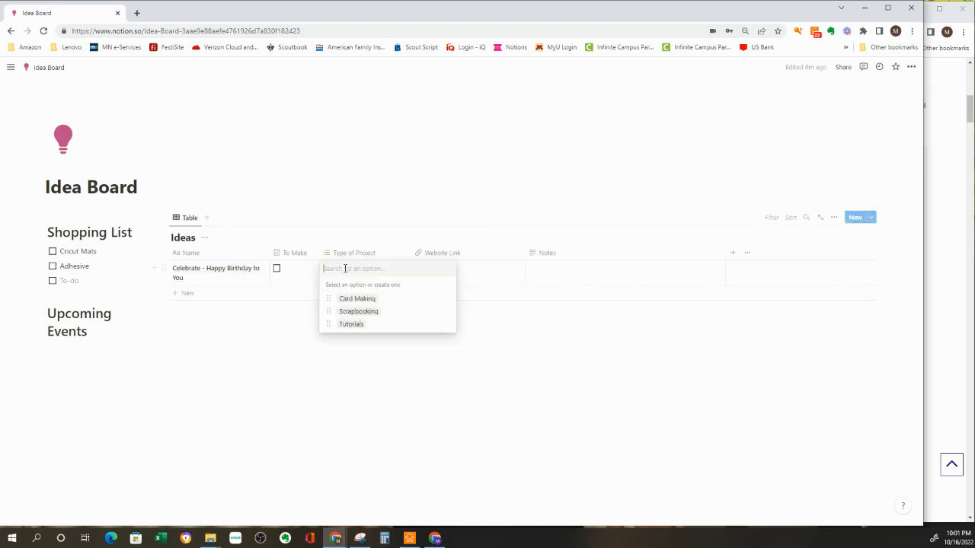
{"action": "left_click", "coordinate": [358, 312]}
{"action": "left_click", "coordinate": [491, 271]}
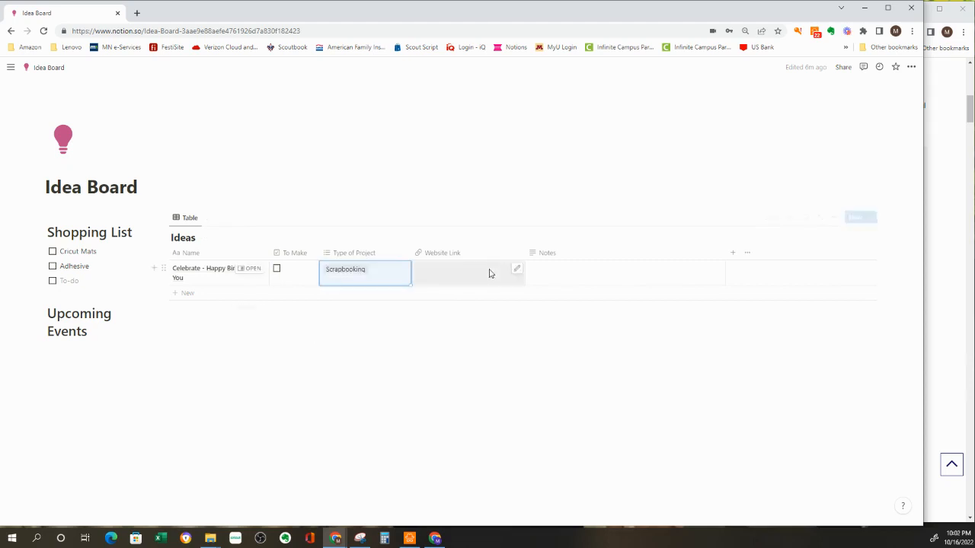
Step: Copy the address of the Happy Birthday project page from the website window and paste it as the Celebrate row's Website Link in Notion
{"action": "left_click_drag", "start_coordinate": [923, 301], "coordinate": [387, 243]}
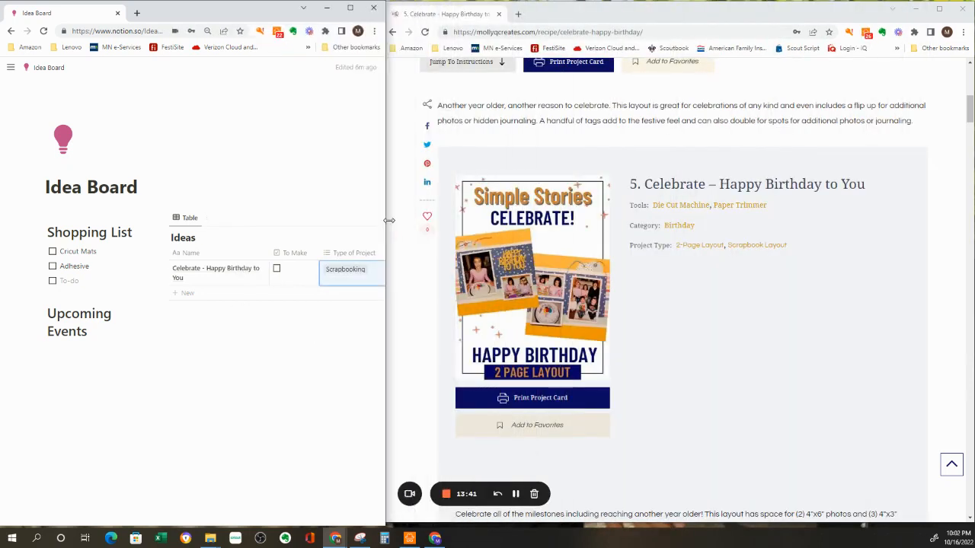
{"action": "left_click", "coordinate": [526, 32]}
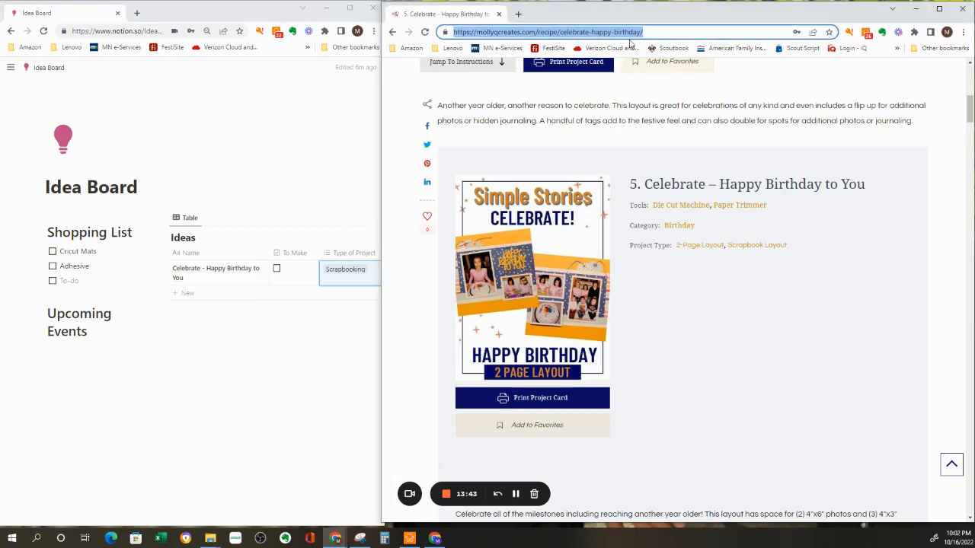
{"action": "left_click_drag", "start_coordinate": [648, 33], "coordinate": [454, 30]}
{"action": "key", "text": "ctrl+c"}
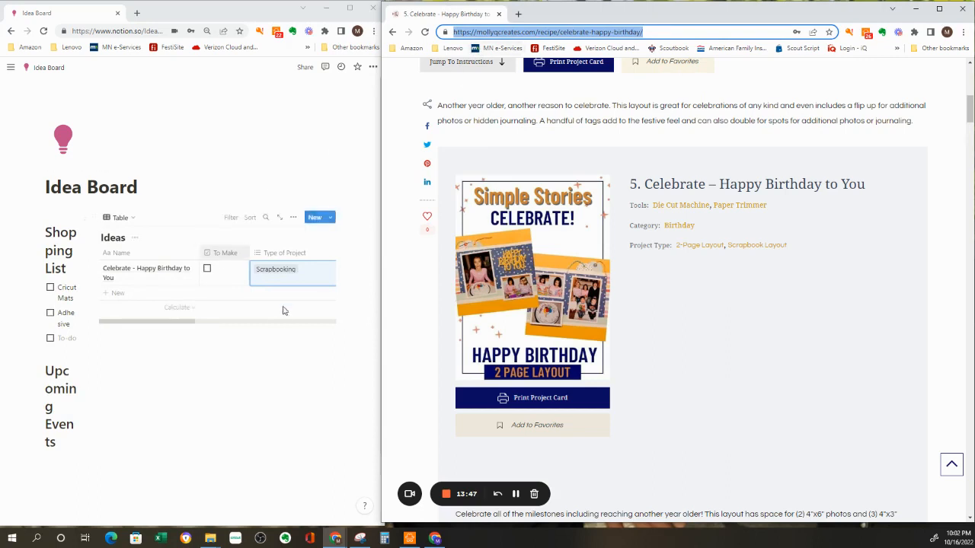
{"action": "left_click", "coordinate": [299, 333]}
{"action": "left_click_drag", "start_coordinate": [385, 324], "coordinate": [587, 320]}
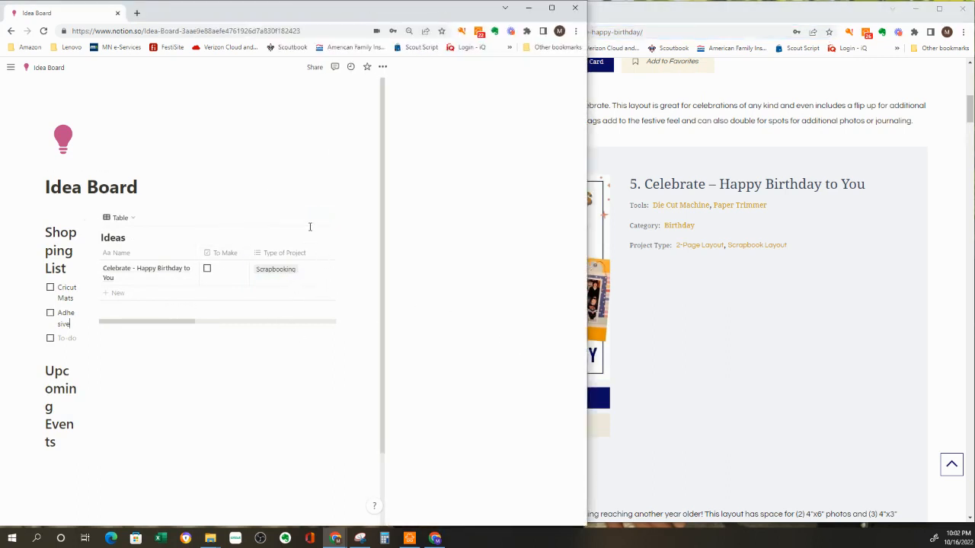
{"action": "left_click", "coordinate": [399, 270]}
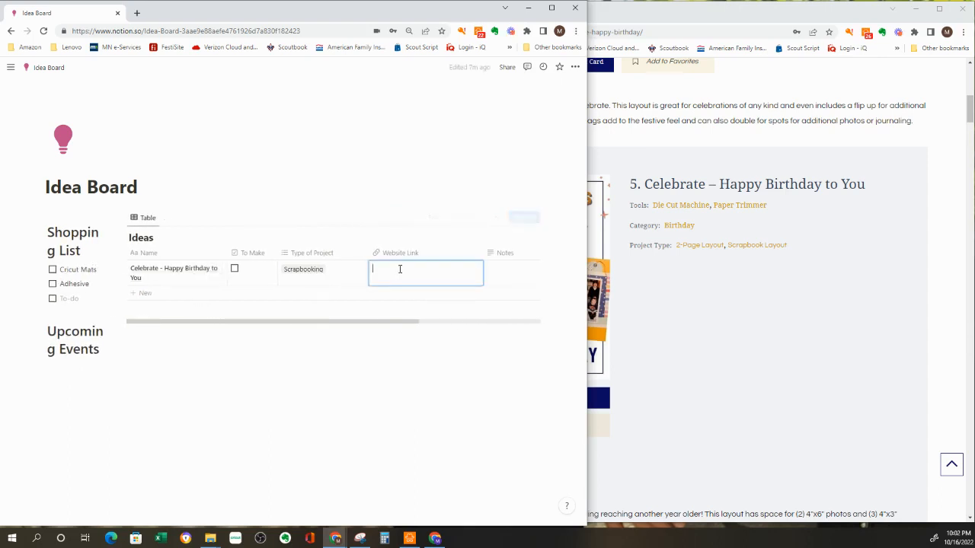
{"action": "key", "text": "ctrl+v"}
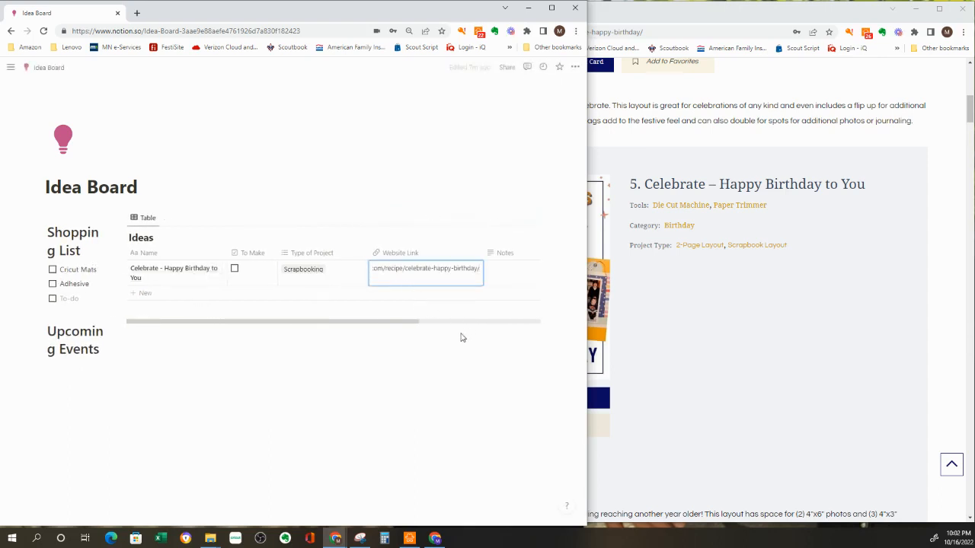
Step: Enter "2 page layout" in the Notes of the Celebrate row
{"action": "left_click", "coordinate": [504, 271]}
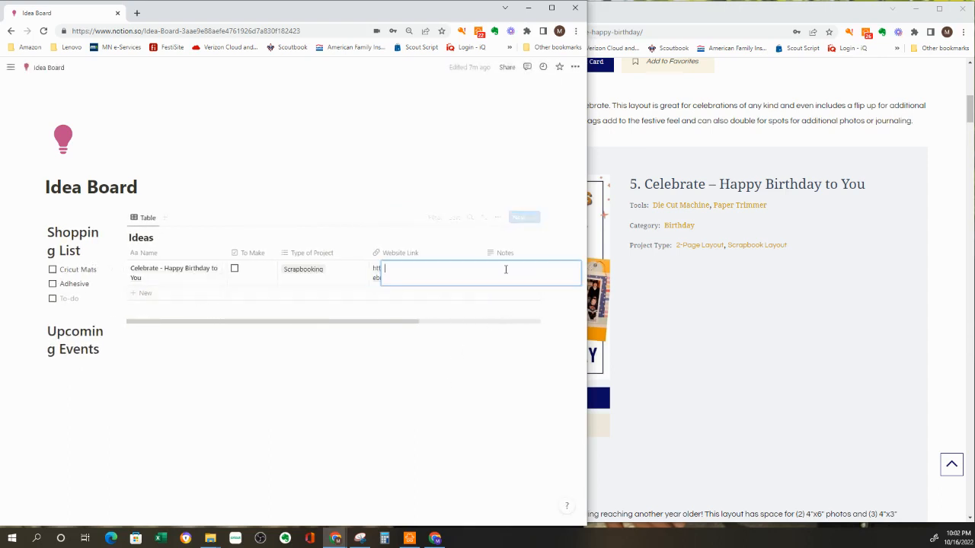
{"action": "type", "text": "2"}
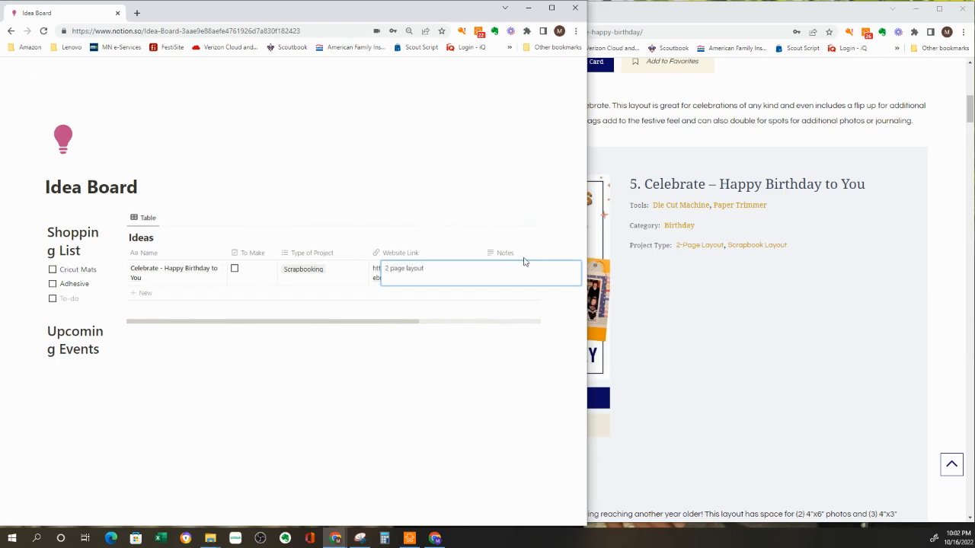
{"action": "type", "text": " page layout"}
{"action": "key", "text": "Escape"}
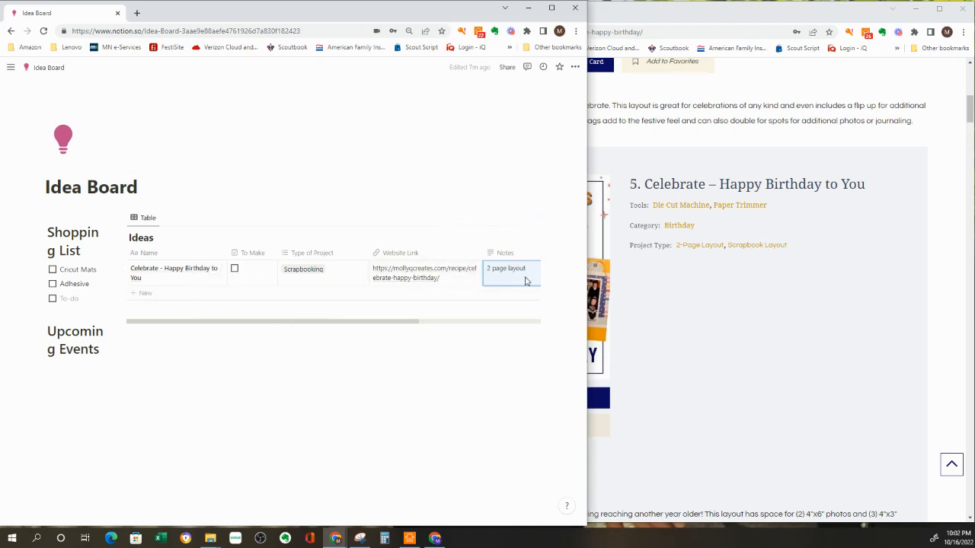
Step: Widen the Notion window to the full screen width and open the Celebrate row as a full page
{"action": "left_click_drag", "start_coordinate": [587, 285], "coordinate": [843, 322]}
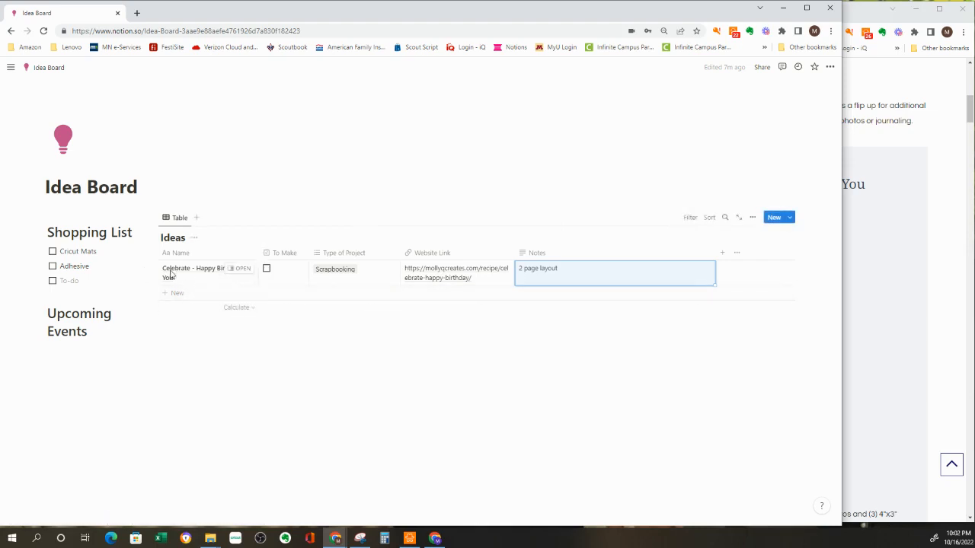
{"action": "left_click", "coordinate": [238, 271]}
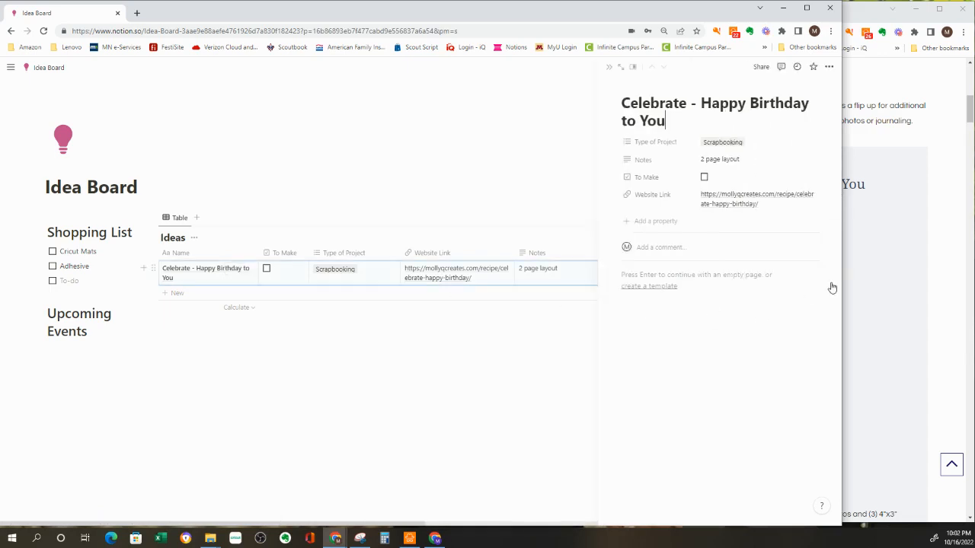
{"action": "left_click_drag", "start_coordinate": [841, 289], "coordinate": [972, 322]}
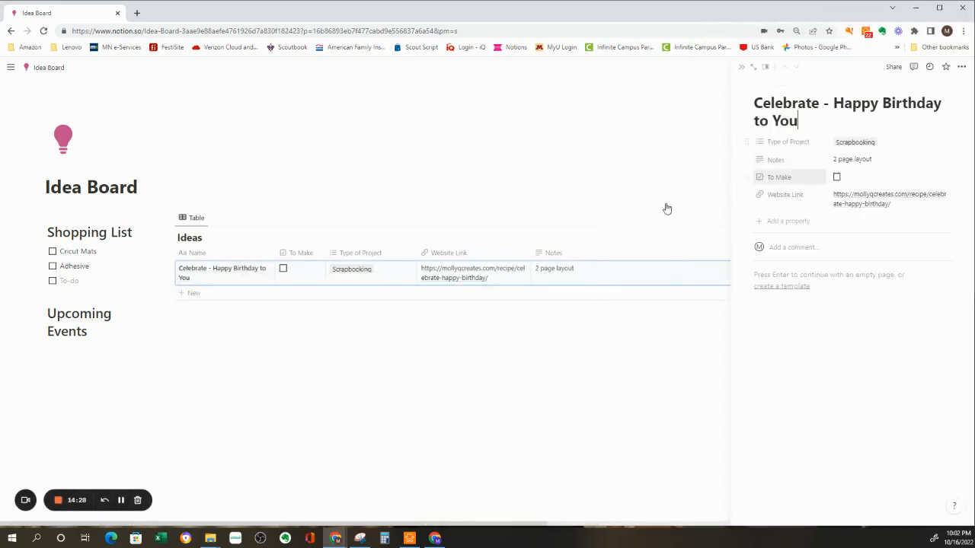
{"action": "left_click", "coordinate": [750, 69]}
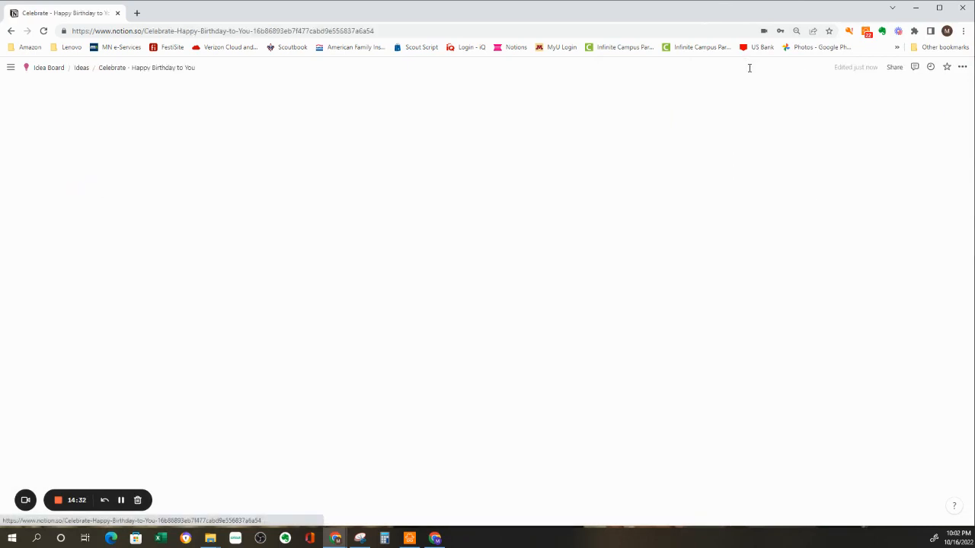
{"action": "left_click", "coordinate": [939, 8]}
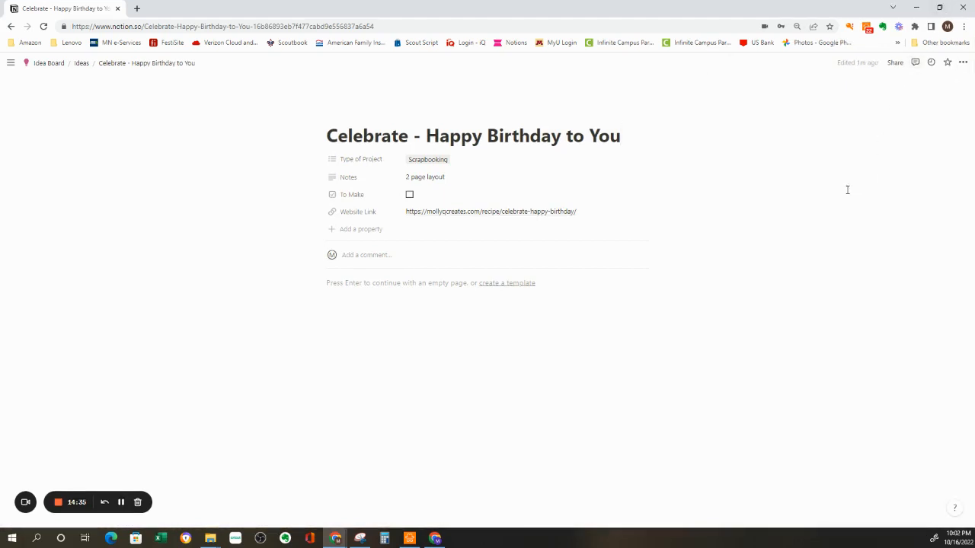
{"action": "left_click", "coordinate": [939, 7]}
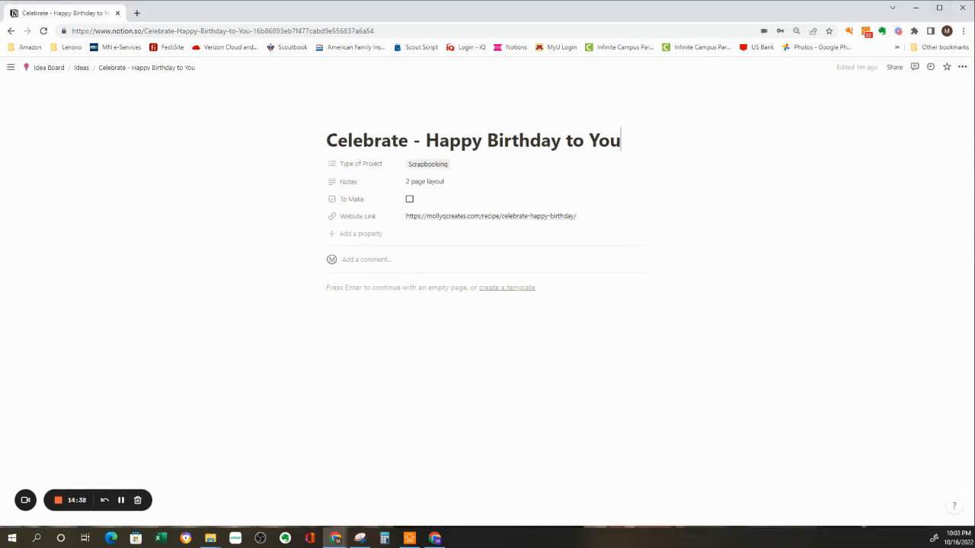
Step: Narrow the Notion window beside the website, move the To Make property above Notes, and start an empty page body
{"action": "left_click_drag", "start_coordinate": [971, 181], "coordinate": [630, 179]}
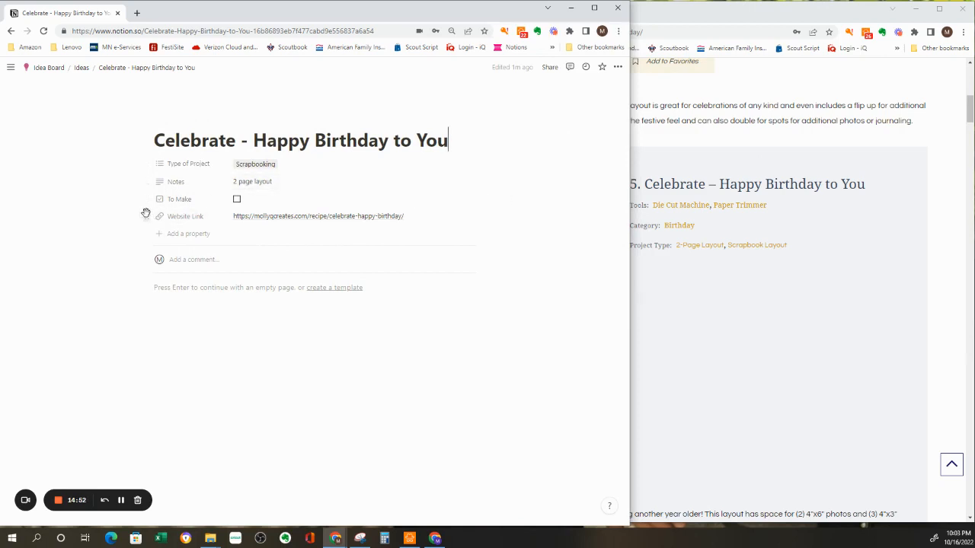
{"action": "left_click_drag", "start_coordinate": [147, 198], "coordinate": [145, 177]}
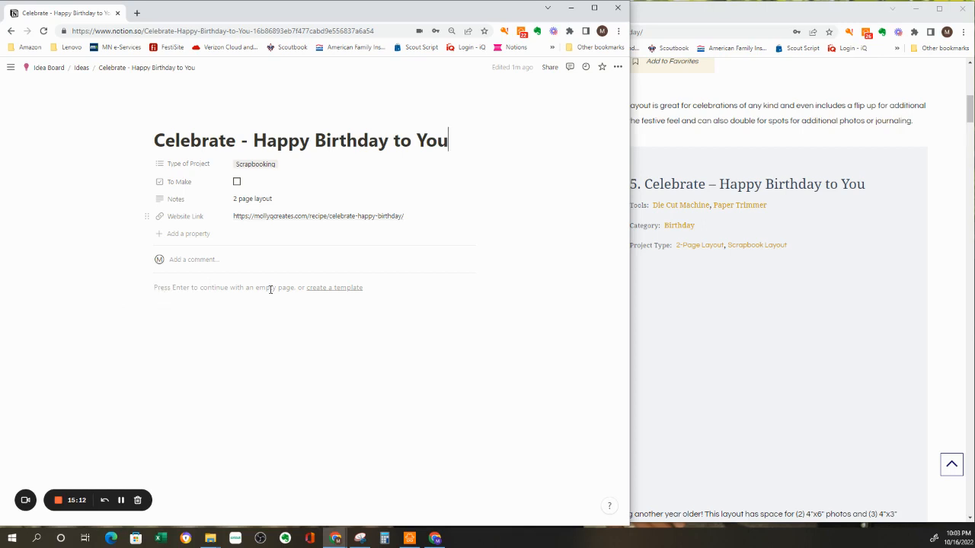
{"action": "left_click", "coordinate": [156, 289]}
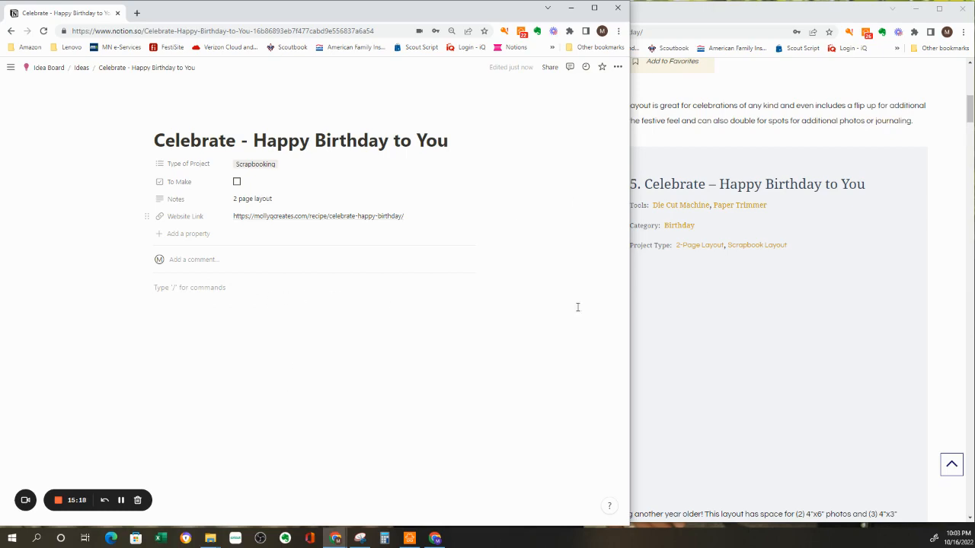
Step: Look through the Happy Birthday project page on the website, covering its description, ingredients, assembly directions and layout photos
{"action": "left_click", "coordinate": [702, 314]}
{"action": "scroll", "coordinate": [657, 233], "scroll_direction": "down", "scroll_amount": 2}
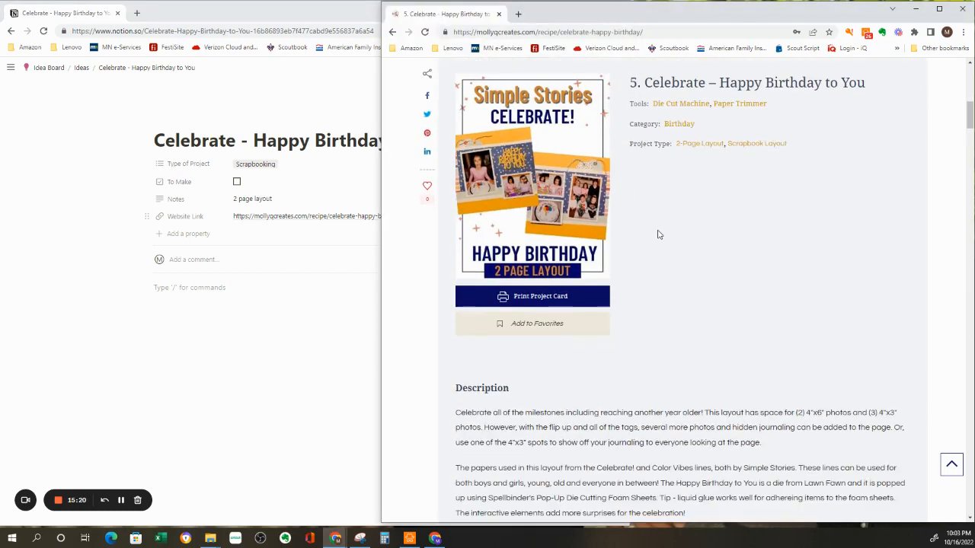
{"action": "scroll", "coordinate": [556, 257], "scroll_direction": "up", "scroll_amount": 1}
{"action": "scroll", "coordinate": [588, 240], "scroll_direction": "down", "scroll_amount": 15}
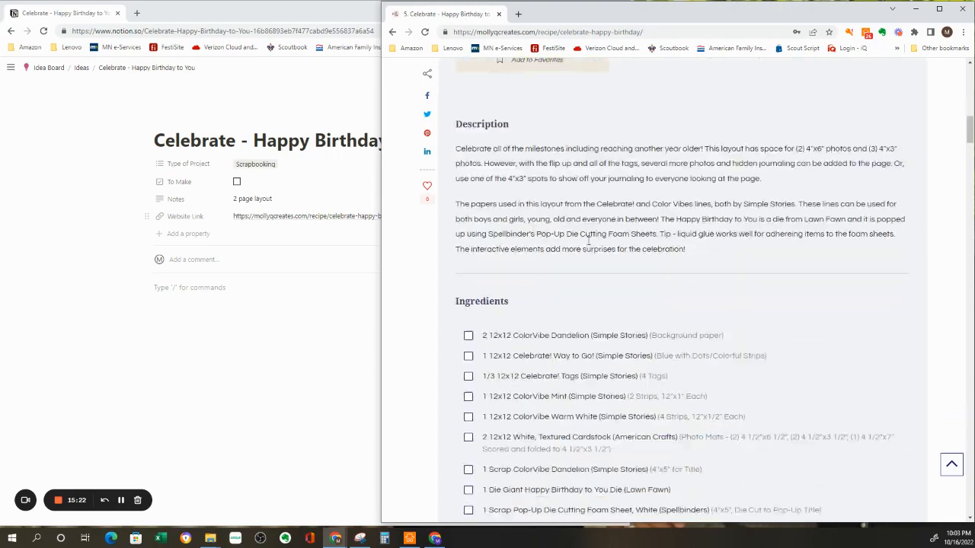
{"action": "scroll", "coordinate": [587, 246], "scroll_direction": "down", "scroll_amount": 15}
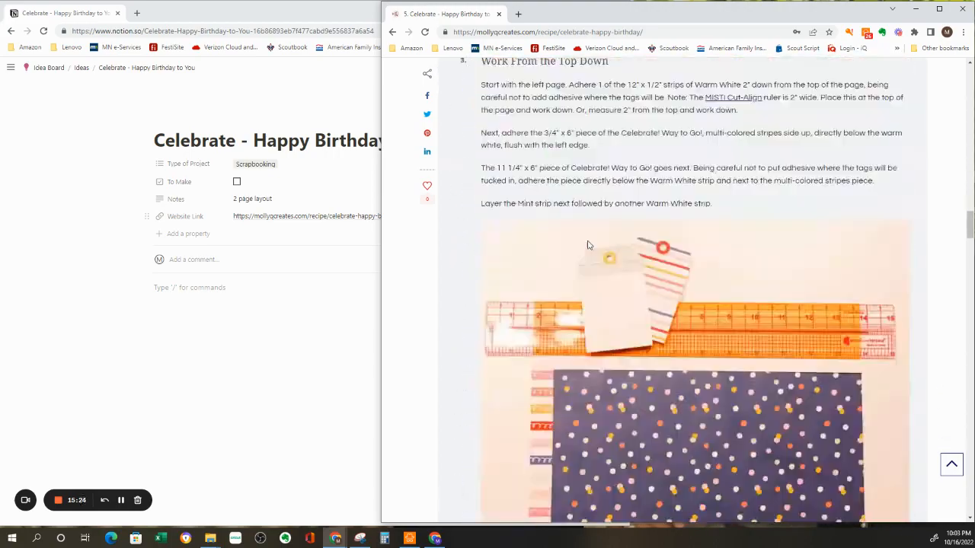
{"action": "scroll", "coordinate": [586, 258], "scroll_direction": "down", "scroll_amount": 13}
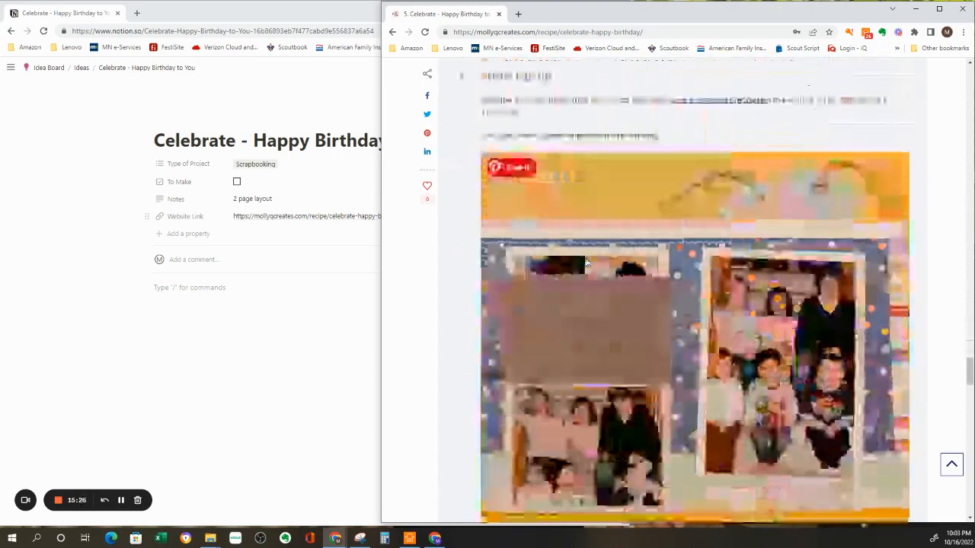
{"action": "scroll", "coordinate": [586, 260], "scroll_direction": "up", "scroll_amount": 8}
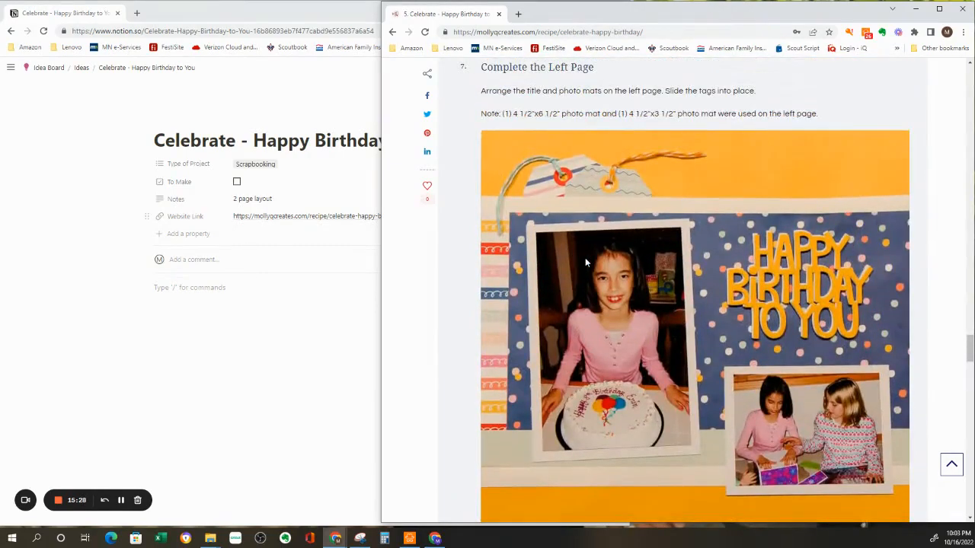
{"action": "scroll", "coordinate": [585, 259], "scroll_direction": "down", "scroll_amount": 15}
{"action": "scroll", "coordinate": [584, 264], "scroll_direction": "down", "scroll_amount": 5}
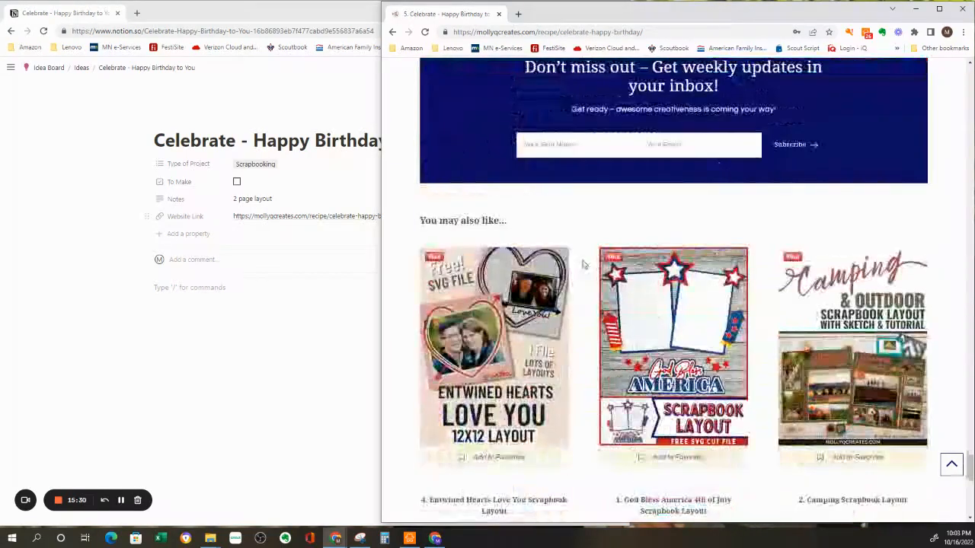
{"action": "scroll", "coordinate": [583, 265], "scroll_direction": "up", "scroll_amount": 10}
{"action": "scroll", "coordinate": [584, 264], "scroll_direction": "up", "scroll_amount": 8}
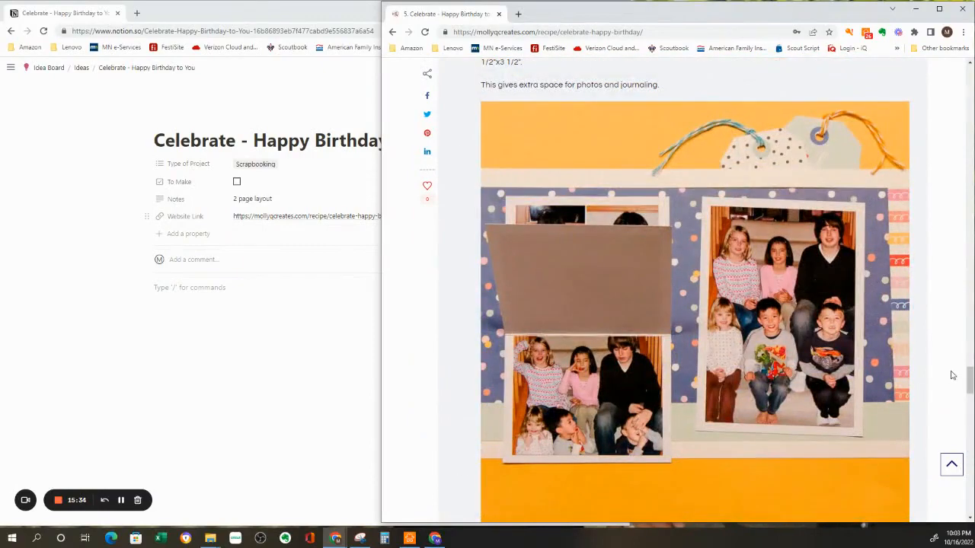
Step: Copy the Simple Stories Celebrate cover image from the website's project page into the body of the Celebrate page in Notion
{"action": "left_click_drag", "start_coordinate": [967, 383], "coordinate": [890, 128]}
{"action": "scroll", "coordinate": [882, 112], "scroll_direction": "up", "scroll_amount": 15}
{"action": "scroll", "coordinate": [910, 102], "scroll_direction": "down", "scroll_amount": 3}
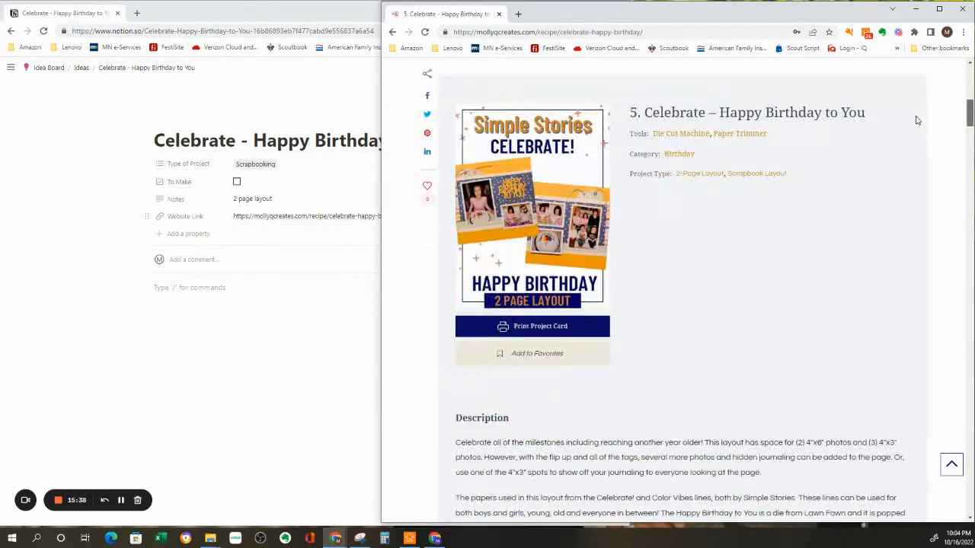
{"action": "left_click_drag", "start_coordinate": [917, 121], "coordinate": [914, 122]}
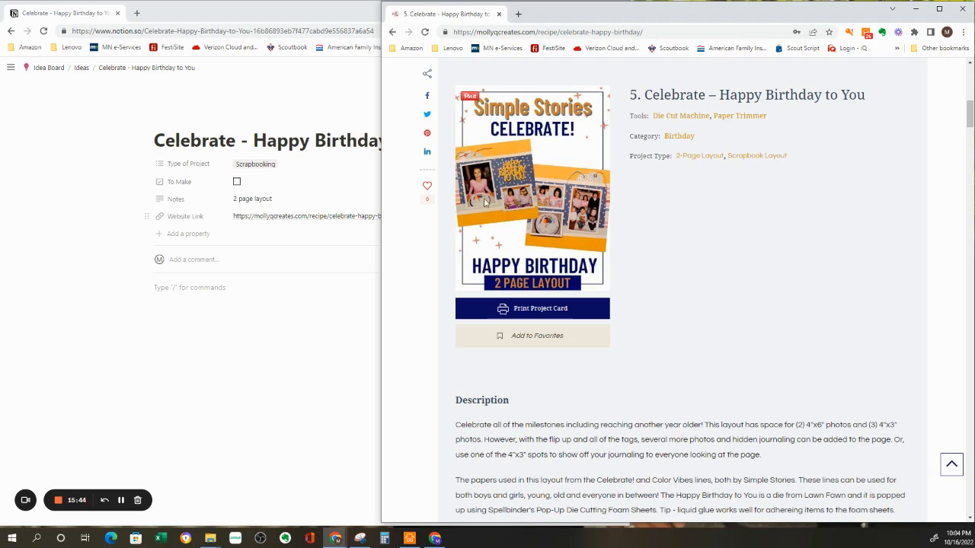
{"action": "left_click_drag", "start_coordinate": [531, 194], "coordinate": [246, 323]}
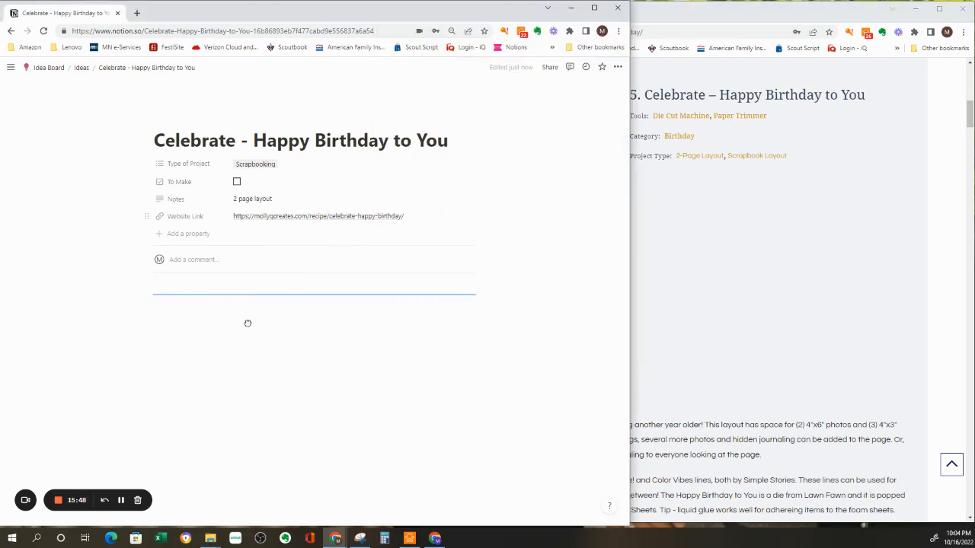
{"action": "scroll", "coordinate": [310, 309], "scroll_direction": "down", "scroll_amount": 5}
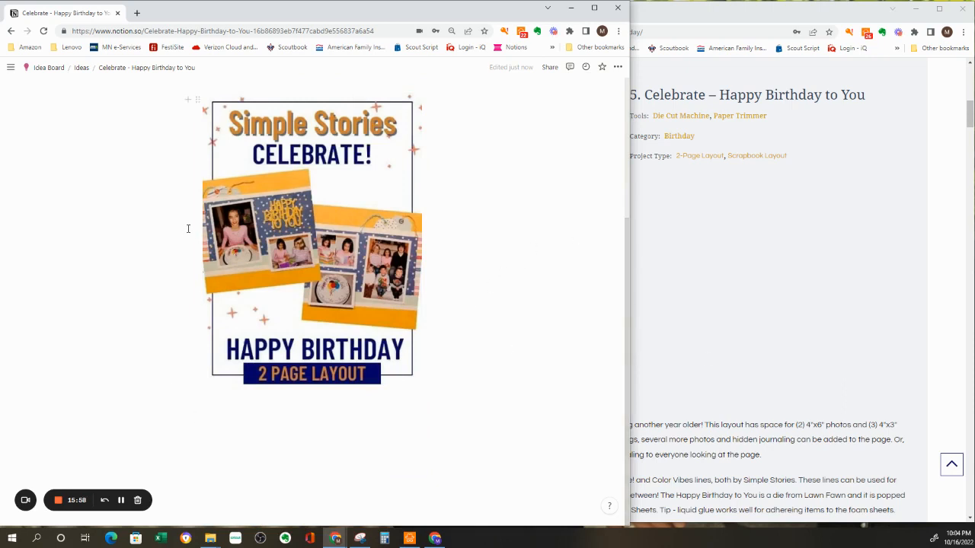
{"action": "scroll", "coordinate": [188, 229], "scroll_direction": "up", "scroll_amount": 1}
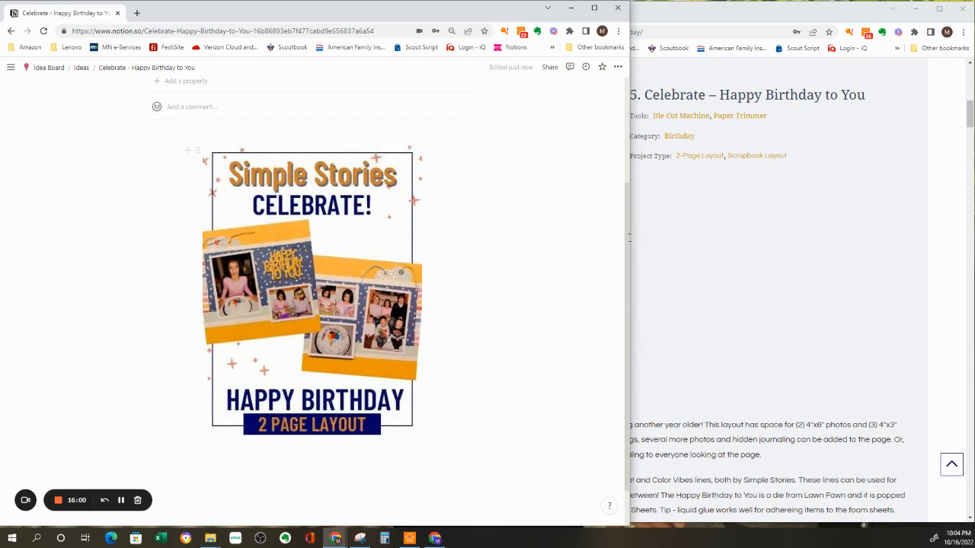
Step: Narrow the Notion window to uncover the website and look through the project's cutting and assembling directions
{"action": "left_click_drag", "start_coordinate": [631, 246], "coordinate": [508, 268]}
{"action": "scroll", "coordinate": [746, 283], "scroll_direction": "down", "scroll_amount": 10}
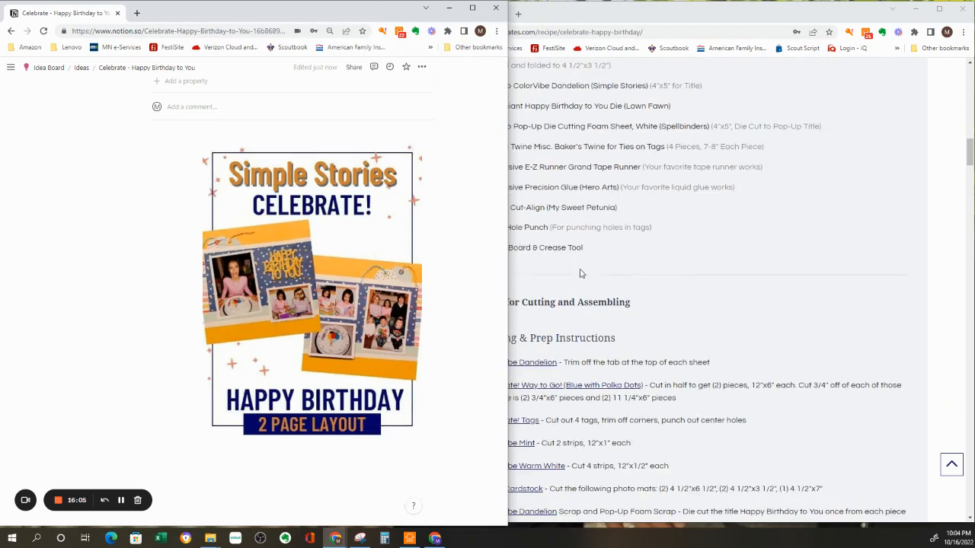
{"action": "left_click_drag", "start_coordinate": [507, 245], "coordinate": [411, 245]}
{"action": "scroll", "coordinate": [662, 249], "scroll_direction": "down", "scroll_amount": 6}
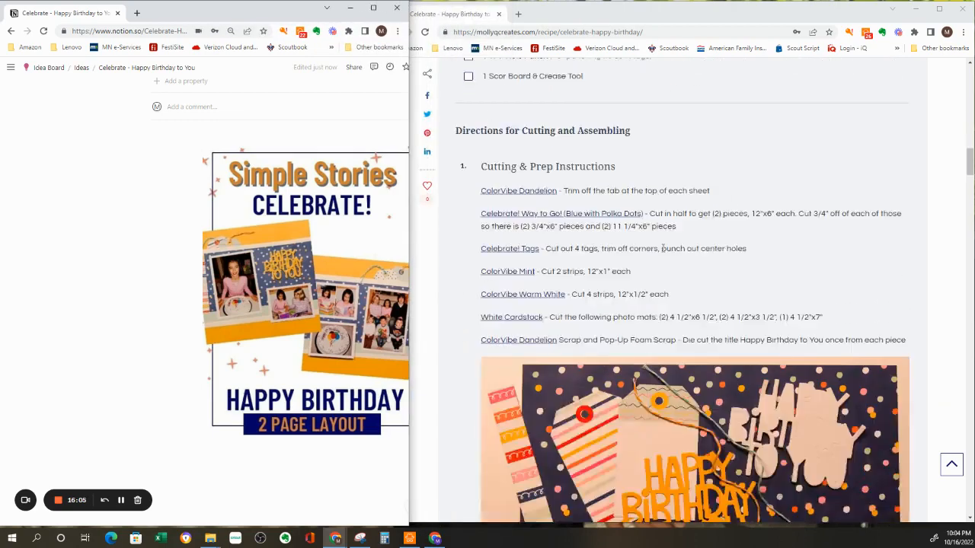
{"action": "scroll", "coordinate": [663, 248], "scroll_direction": "down", "scroll_amount": 20}
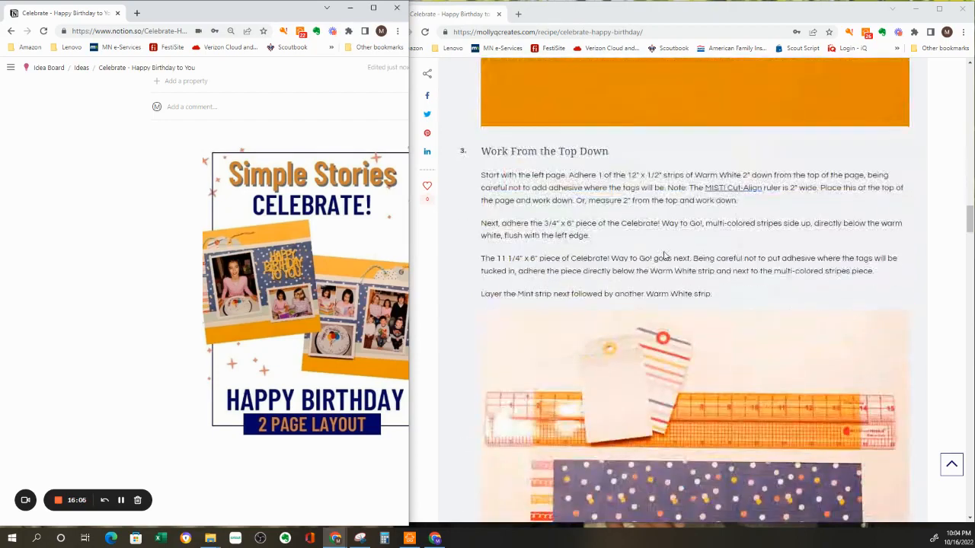
{"action": "scroll", "coordinate": [664, 255], "scroll_direction": "down", "scroll_amount": 15}
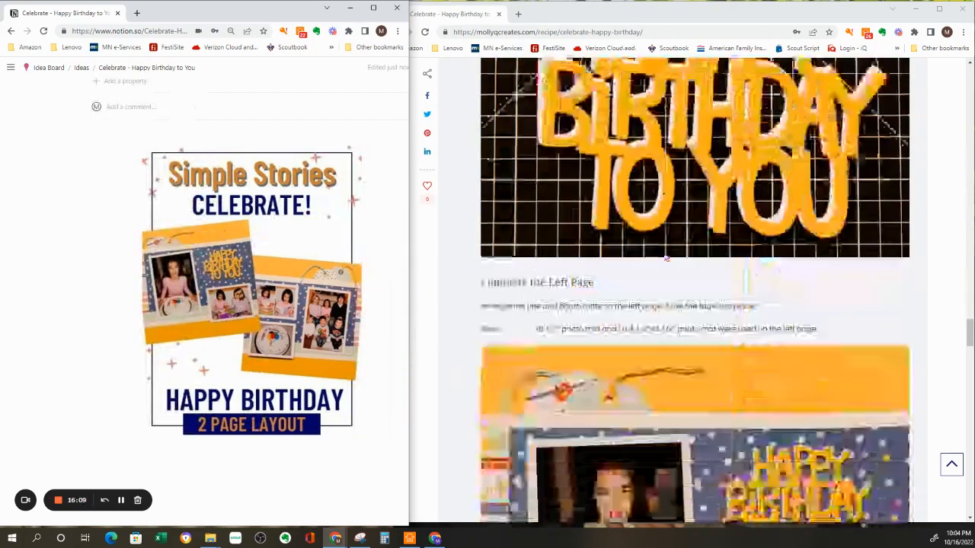
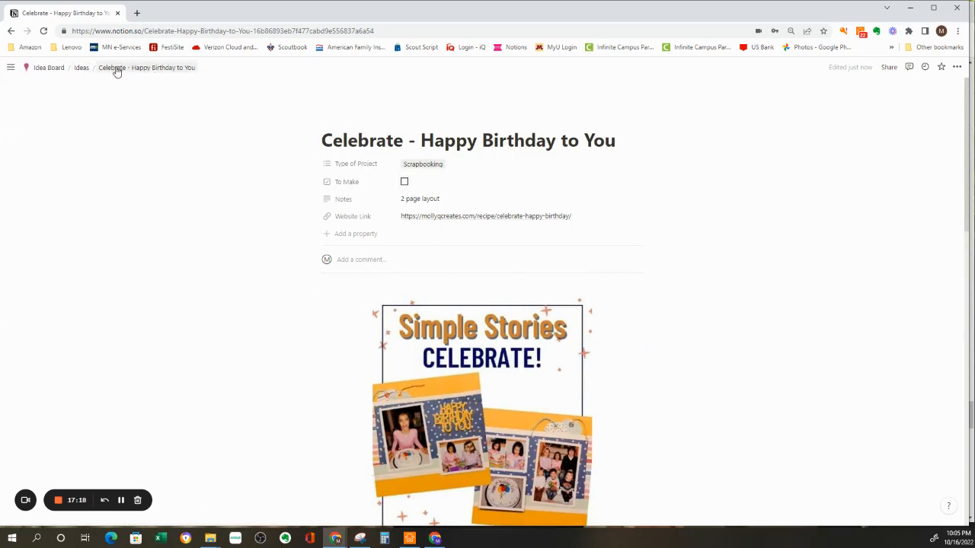
Step: Return to the Idea Board page, maximize the Notion window and keep the page sidebar open
{"action": "left_click", "coordinate": [66, 73]}
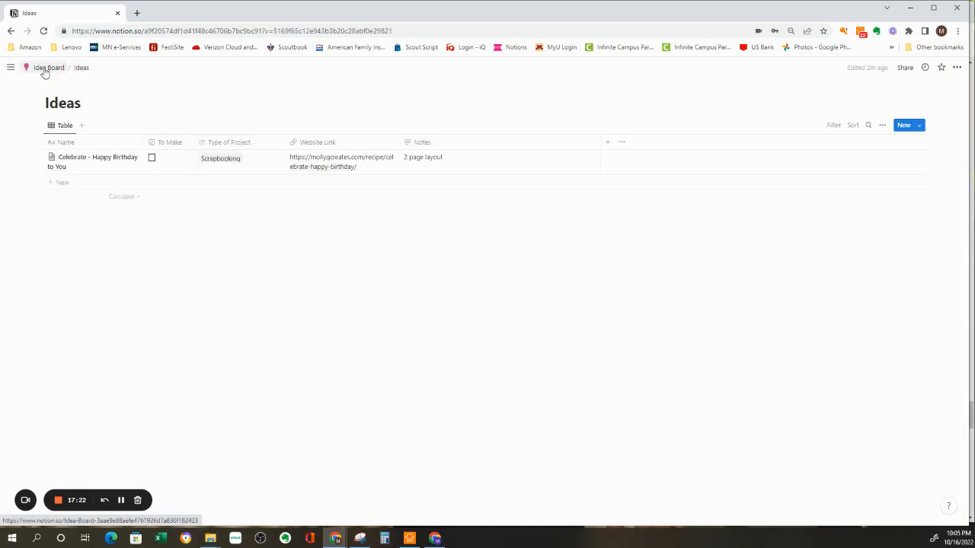
{"action": "left_click", "coordinate": [44, 68]}
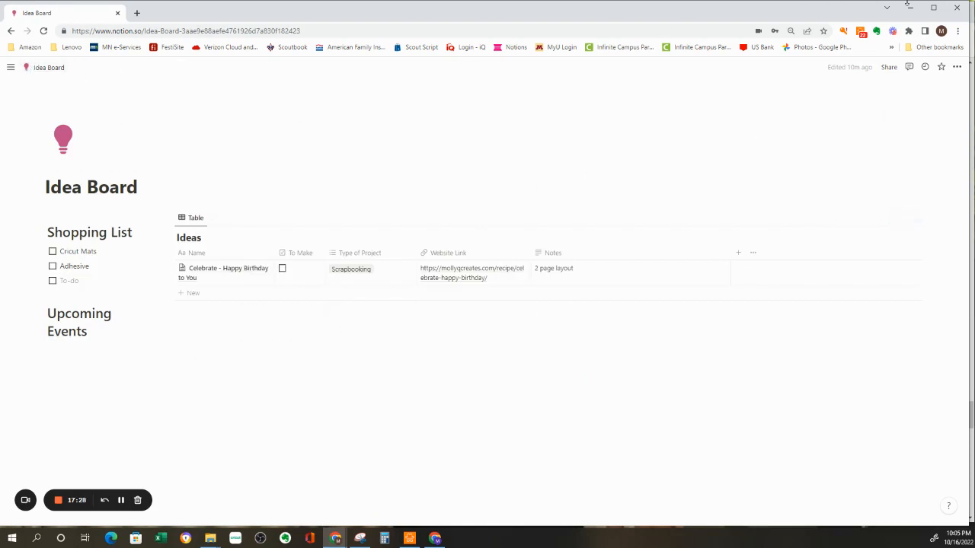
{"action": "left_click", "coordinate": [933, 8]}
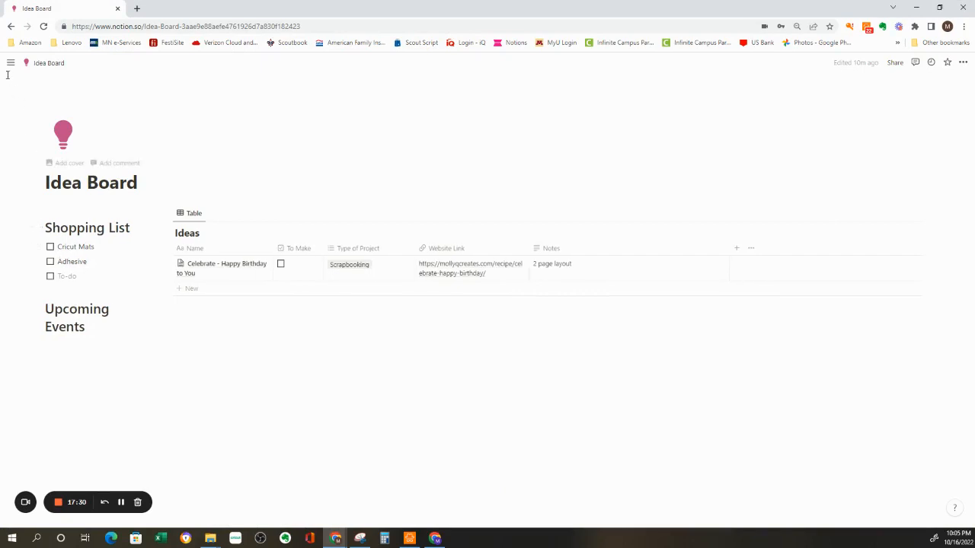
{"action": "mouse_move", "coordinate": [6, 64]}
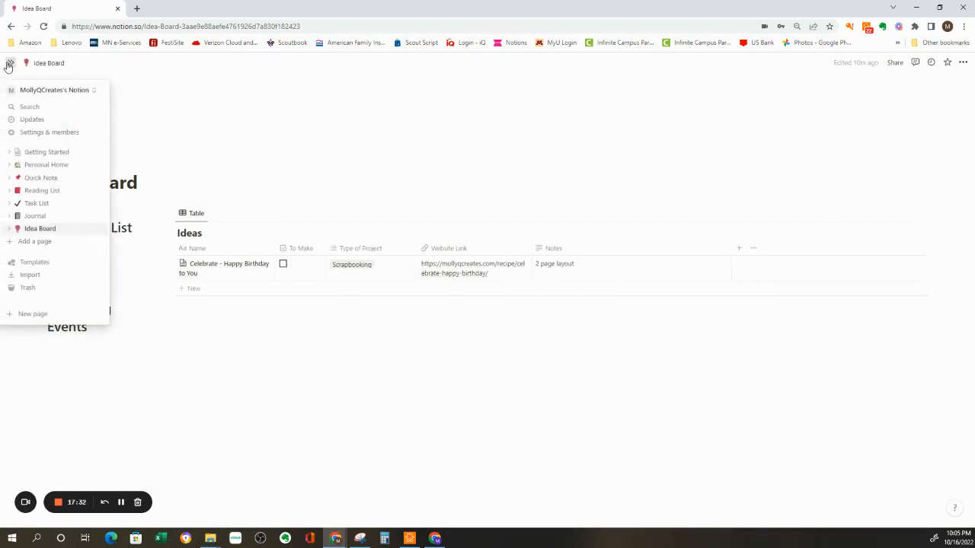
{"action": "left_click", "coordinate": [9, 62]}
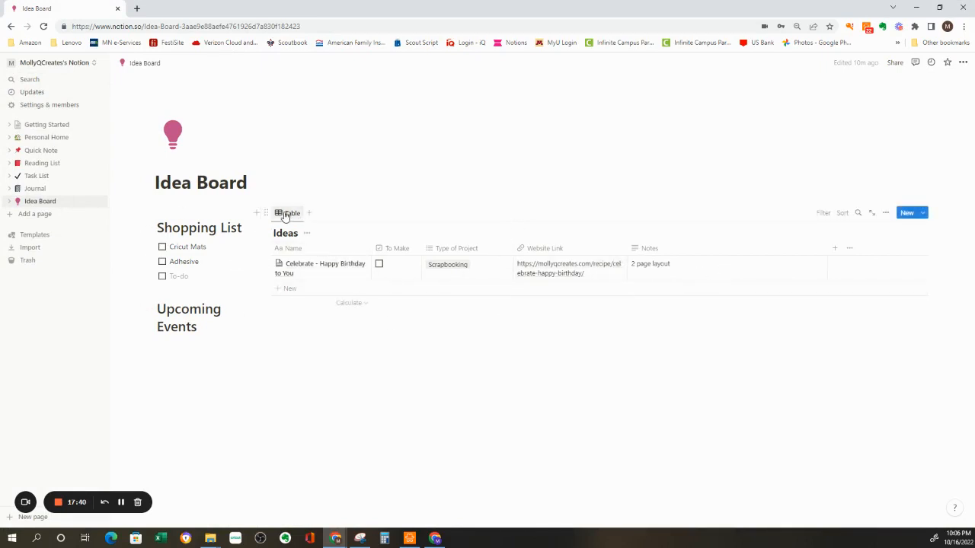
{"action": "left_click", "coordinate": [289, 217]}
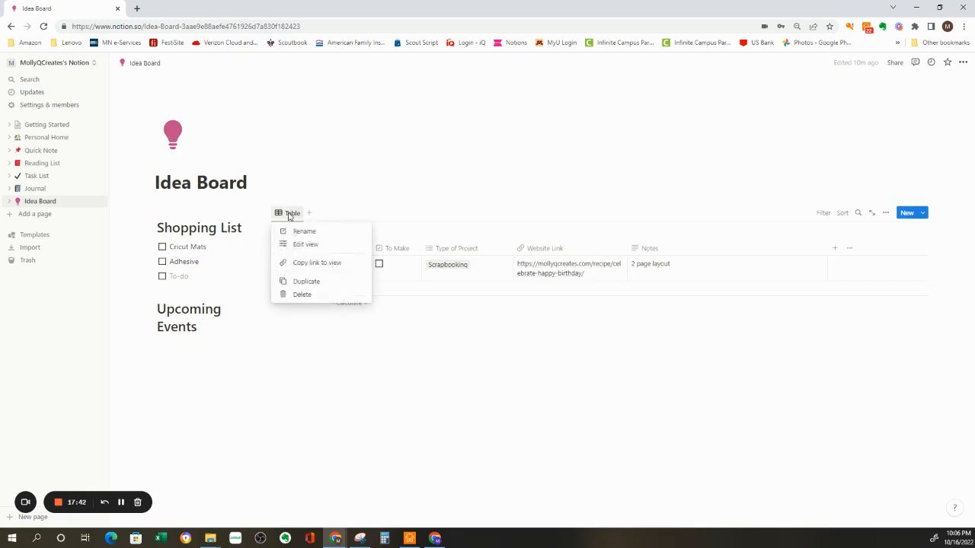
{"action": "left_click", "coordinate": [290, 216]}
{"action": "left_click", "coordinate": [289, 214]}
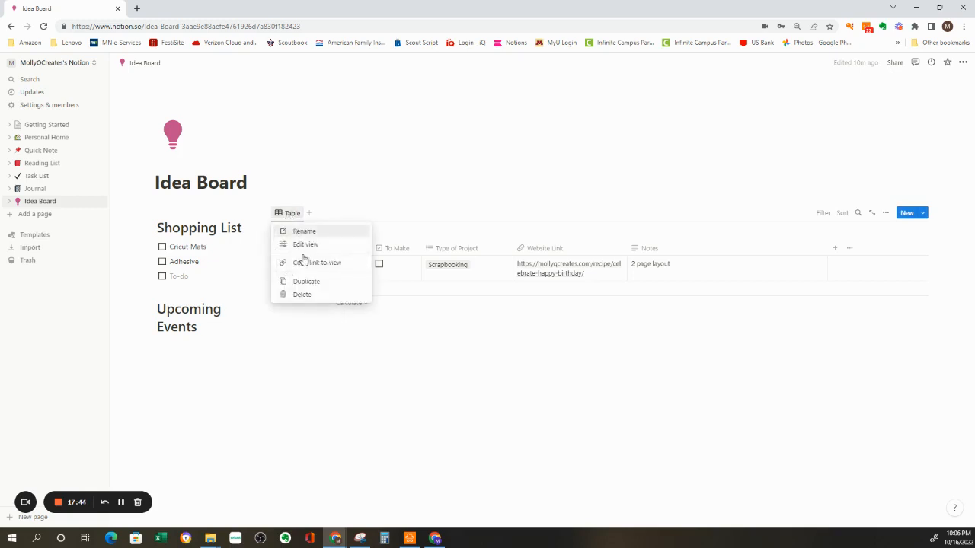
{"action": "left_click", "coordinate": [290, 214]}
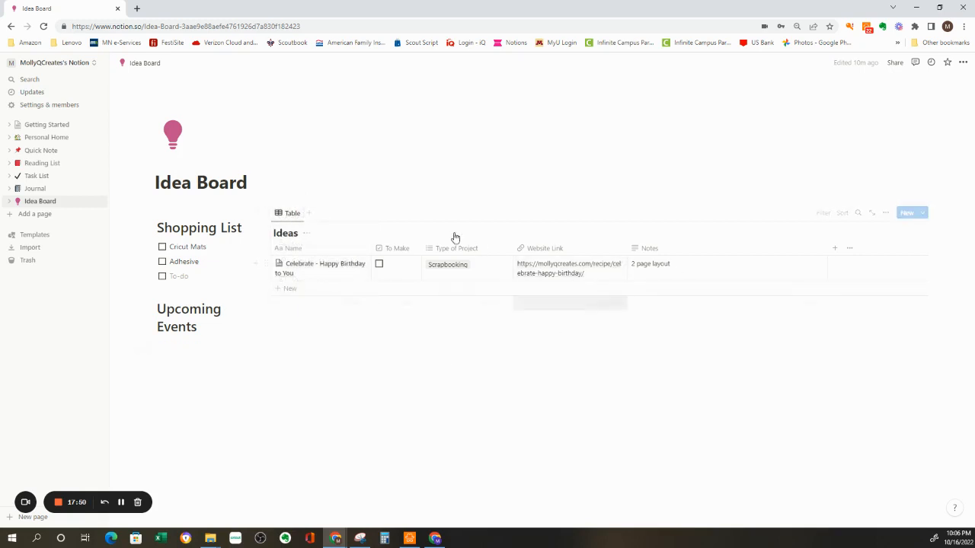
Step: Add a Gallery view to the Ideas database with Fit image turned on
{"action": "left_click", "coordinate": [309, 214]}
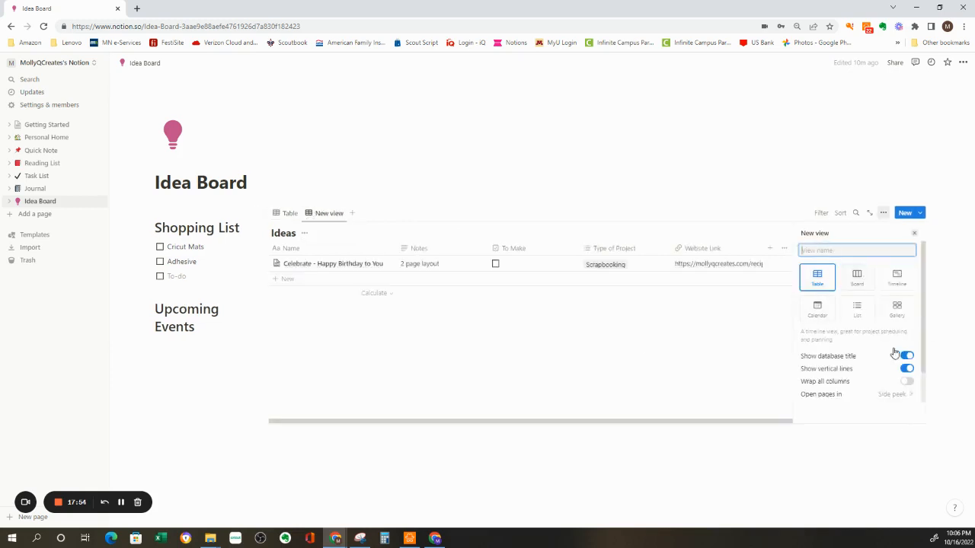
{"action": "left_click", "coordinate": [896, 310]}
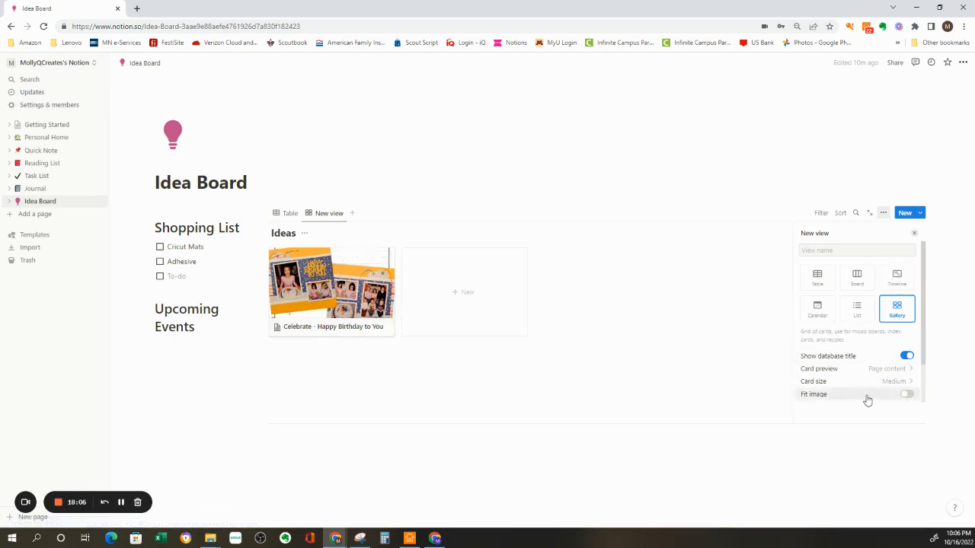
{"action": "left_click", "coordinate": [906, 399]}
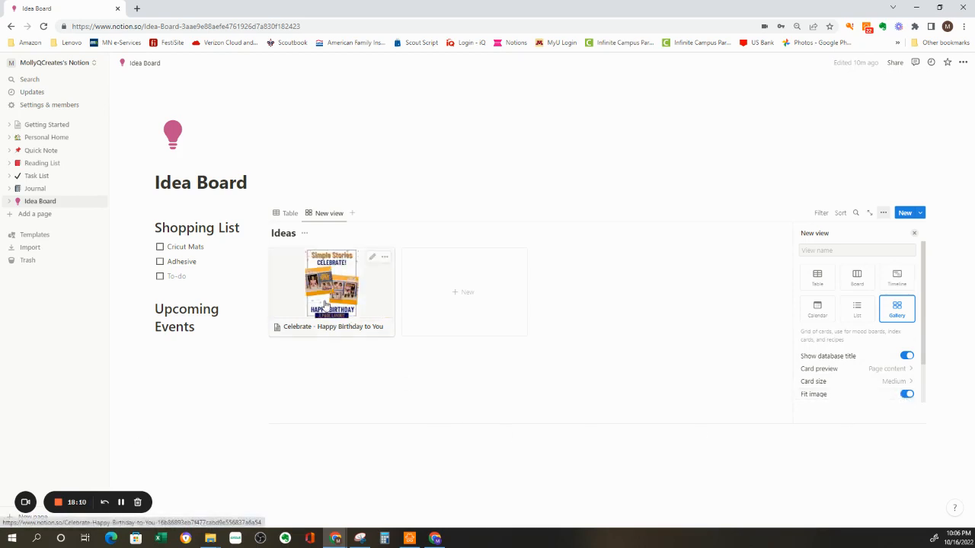
{"action": "left_click", "coordinate": [390, 175]}
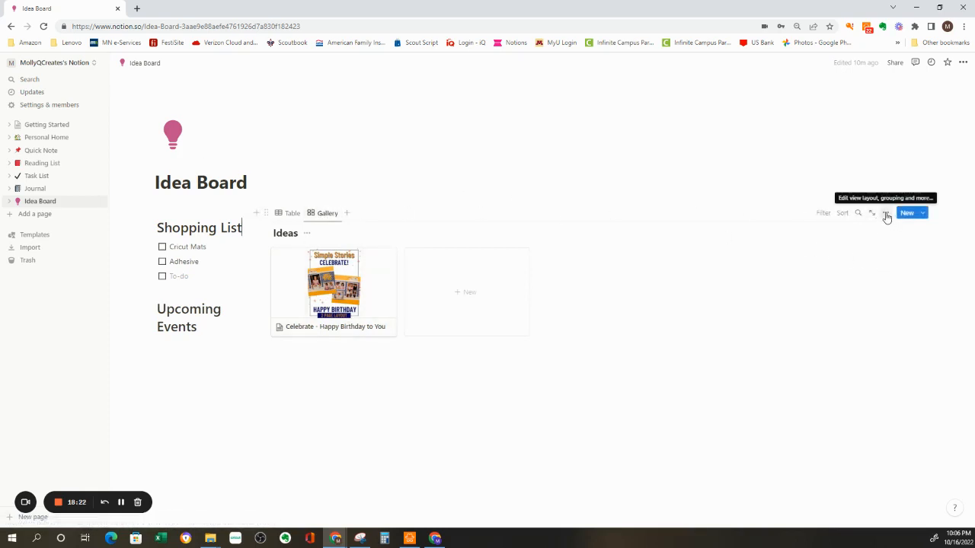
Step: Show the To Make and Type of Project properties on the cards of the Ideas gallery view
{"action": "left_click", "coordinate": [318, 218]}
{"action": "left_click", "coordinate": [336, 244]}
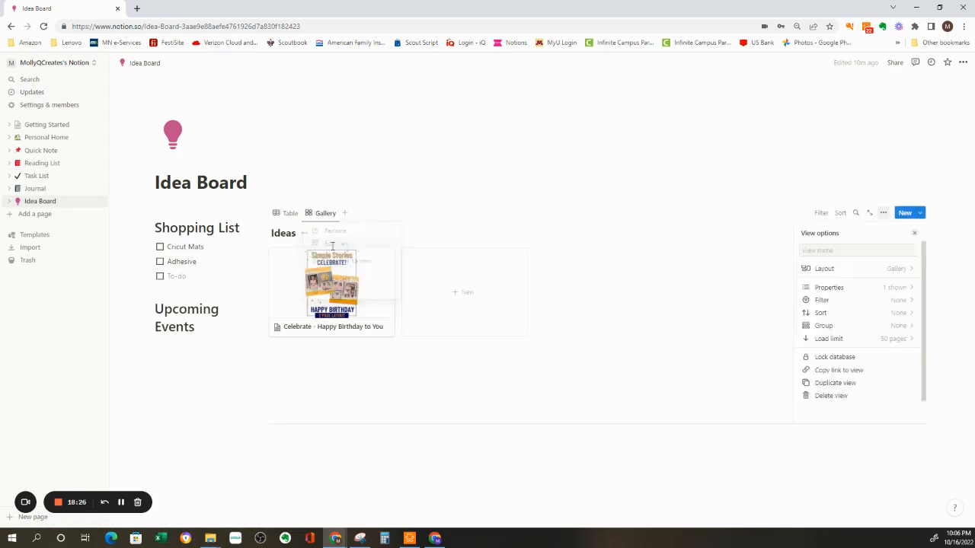
{"action": "left_click", "coordinate": [841, 289]}
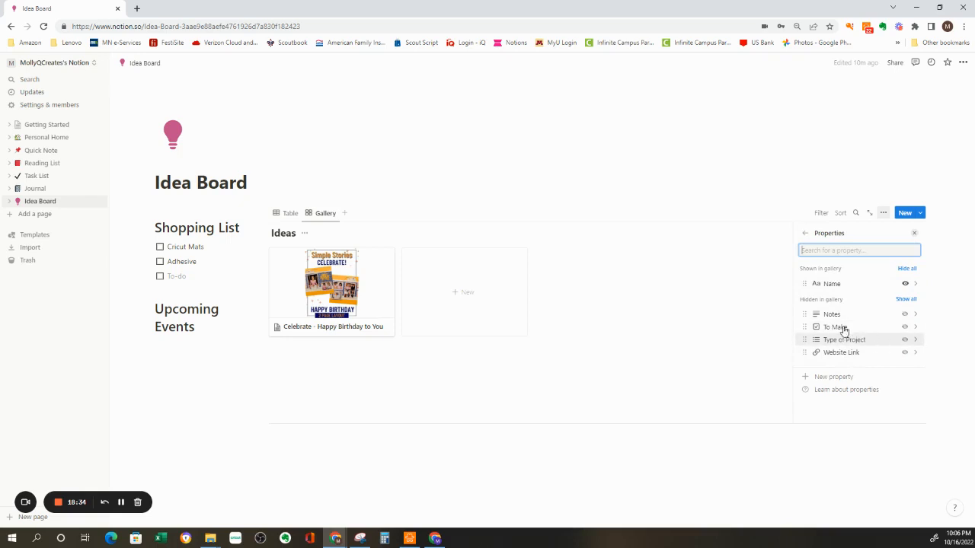
{"action": "left_click", "coordinate": [905, 327]}
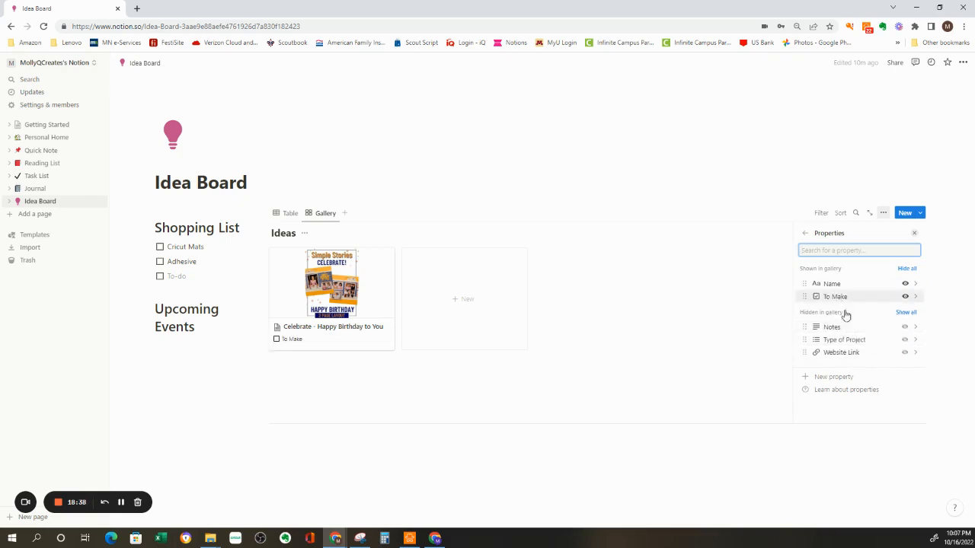
{"action": "left_click", "coordinate": [904, 341]}
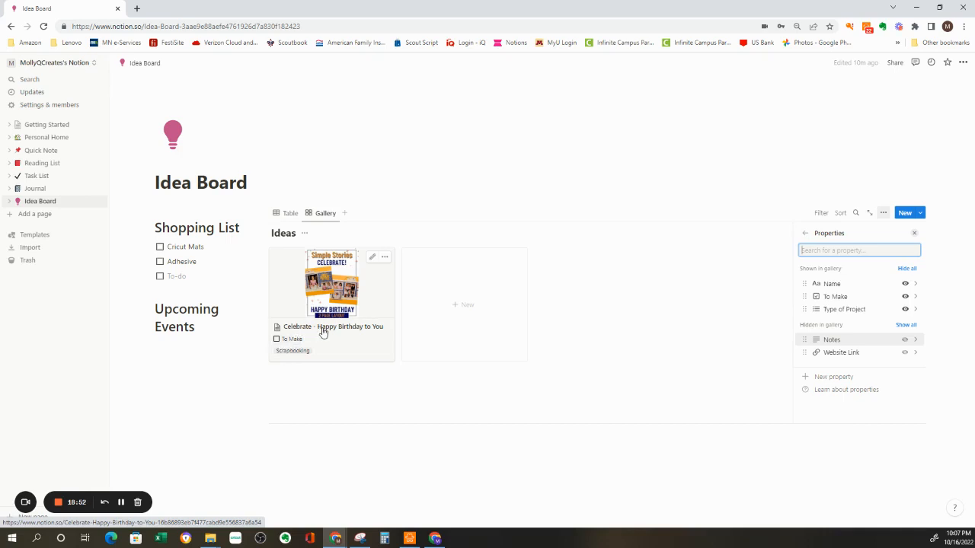
{"action": "left_click", "coordinate": [442, 183]}
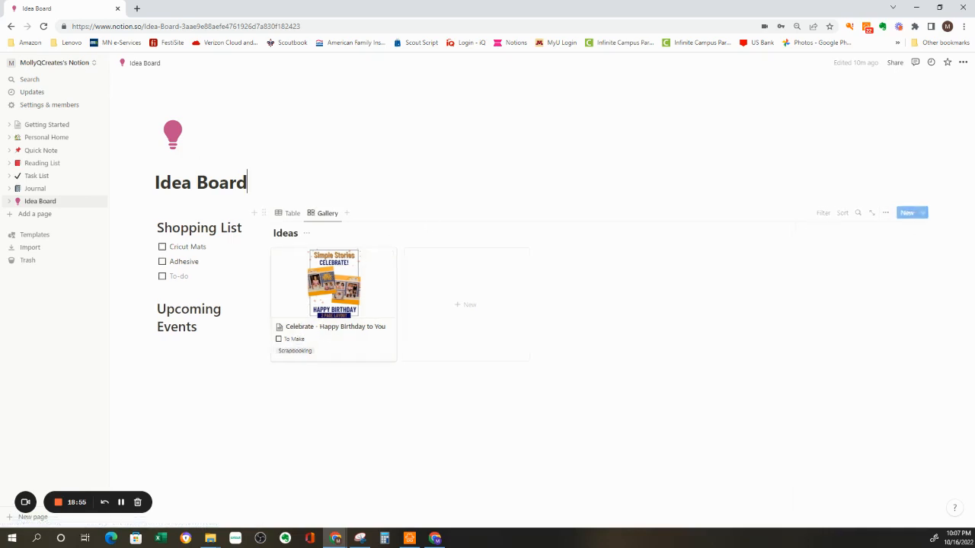
Step: Add a blank entry to the Ideas gallery and, with it open, narrow the Notion window to uncover the website
{"action": "left_click", "coordinate": [467, 311]}
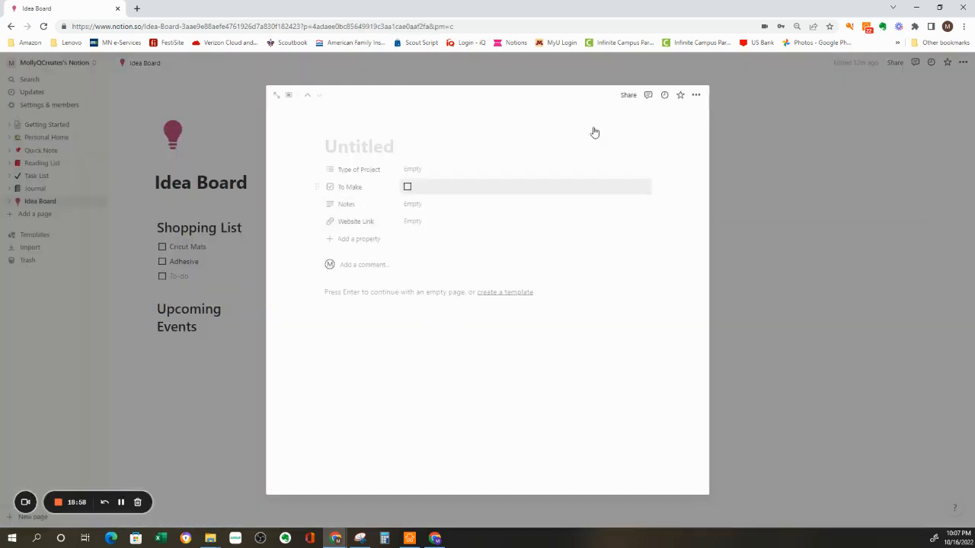
{"action": "left_click", "coordinate": [768, 128]}
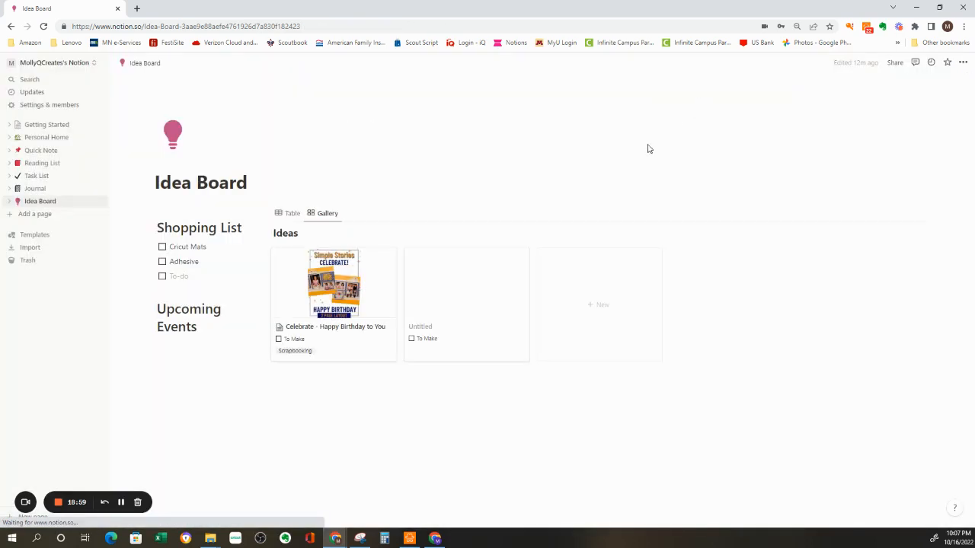
{"action": "left_click", "coordinate": [424, 336]}
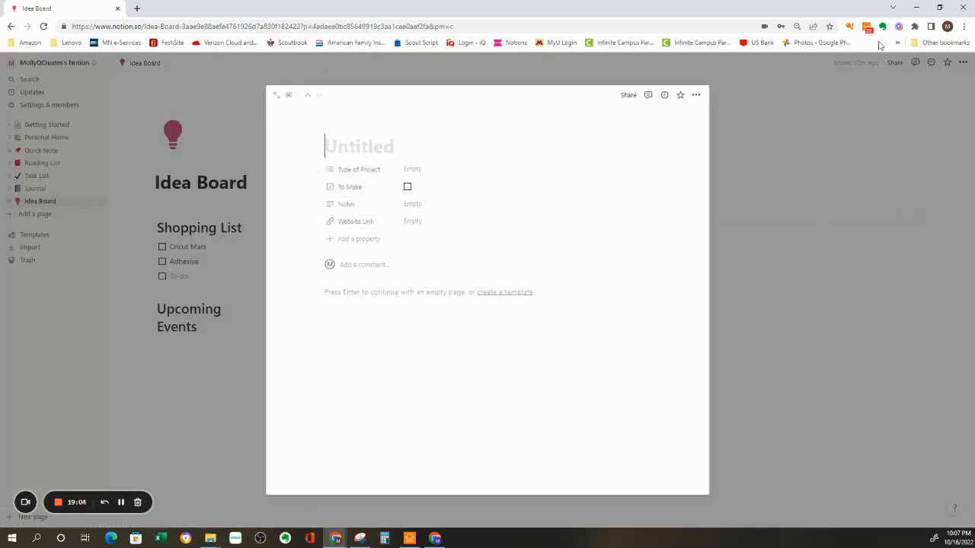
{"action": "left_click", "coordinate": [939, 8]}
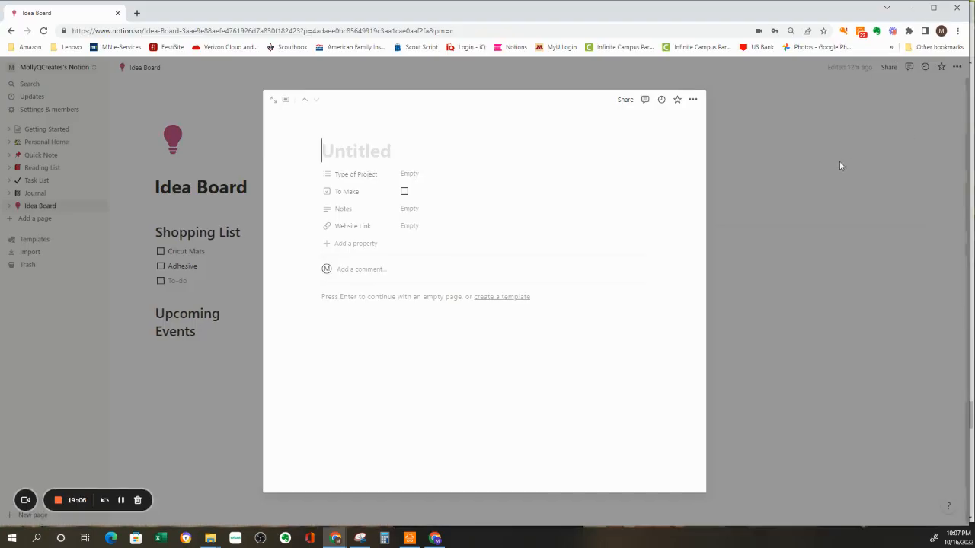
{"action": "left_click_drag", "start_coordinate": [968, 116], "coordinate": [451, 117]}
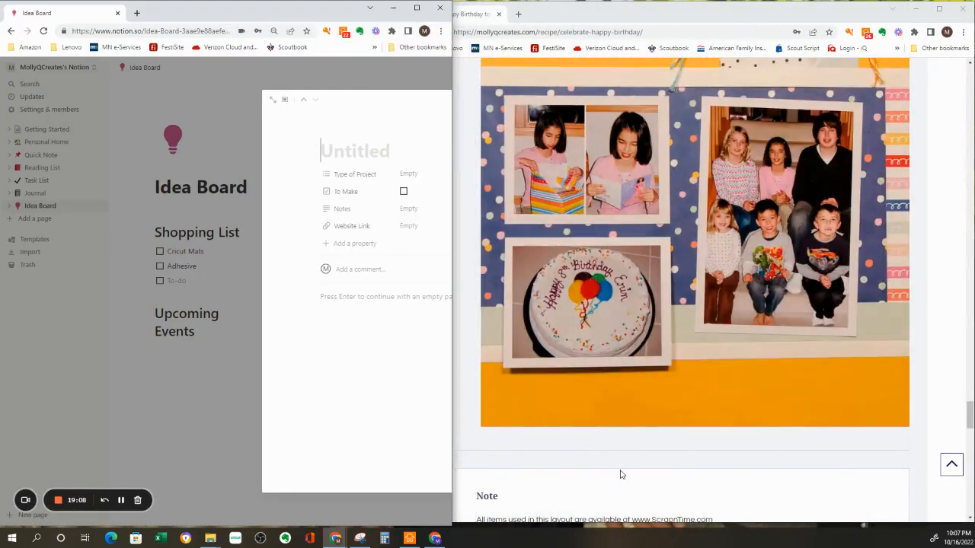
Step: Return to the top of the project page on the website and open the site's home page to view its featured posts
{"action": "left_click", "coordinate": [620, 472]}
{"action": "scroll", "coordinate": [601, 356], "scroll_direction": "down", "scroll_amount": 15}
{"action": "scroll", "coordinate": [553, 222], "scroll_direction": "up", "scroll_amount": 20}
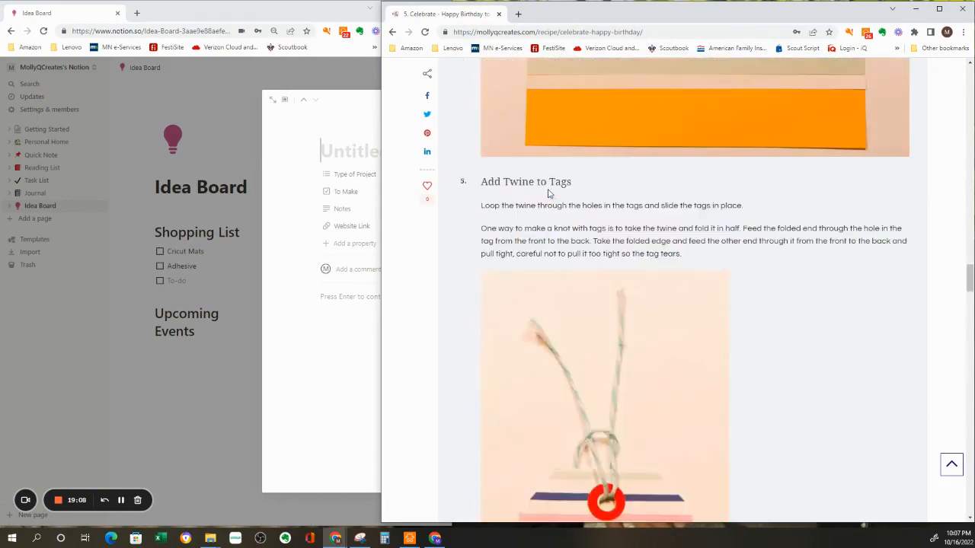
{"action": "scroll", "coordinate": [555, 193], "scroll_direction": "up", "scroll_amount": 15}
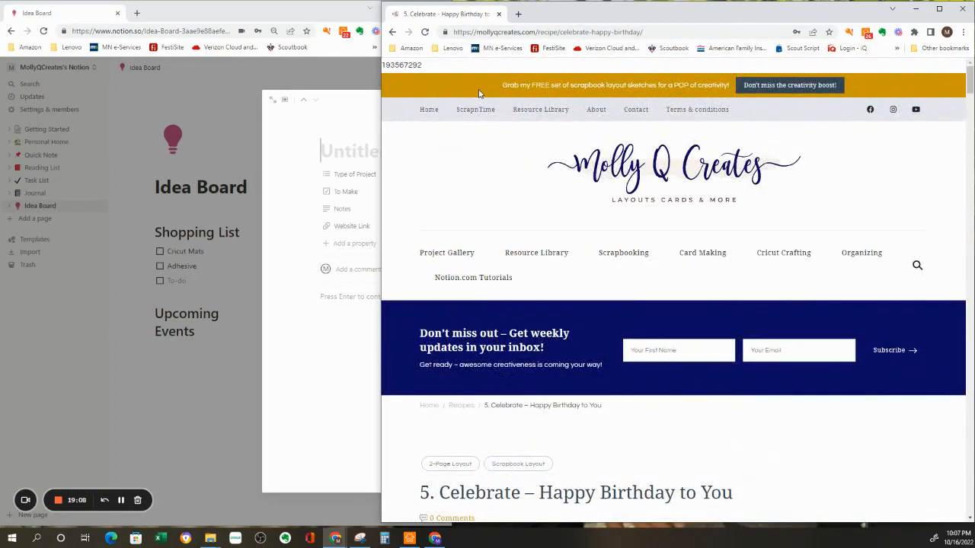
{"action": "left_click", "coordinate": [429, 109]}
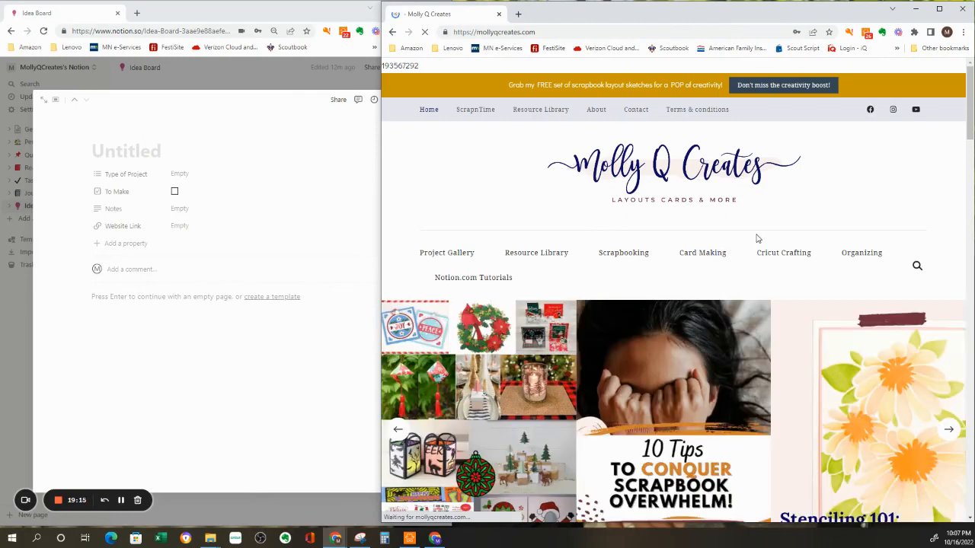
{"action": "scroll", "coordinate": [757, 238], "scroll_direction": "down", "scroll_amount": 3}
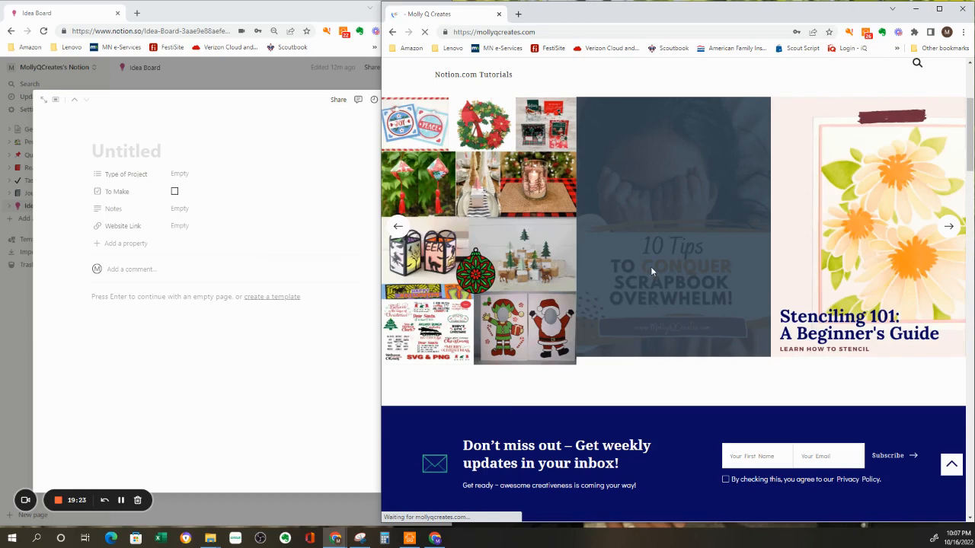
Step: Title the new Ideas entry "Stenciling 101: A Beginners Guide"
{"action": "left_click", "coordinate": [114, 177]}
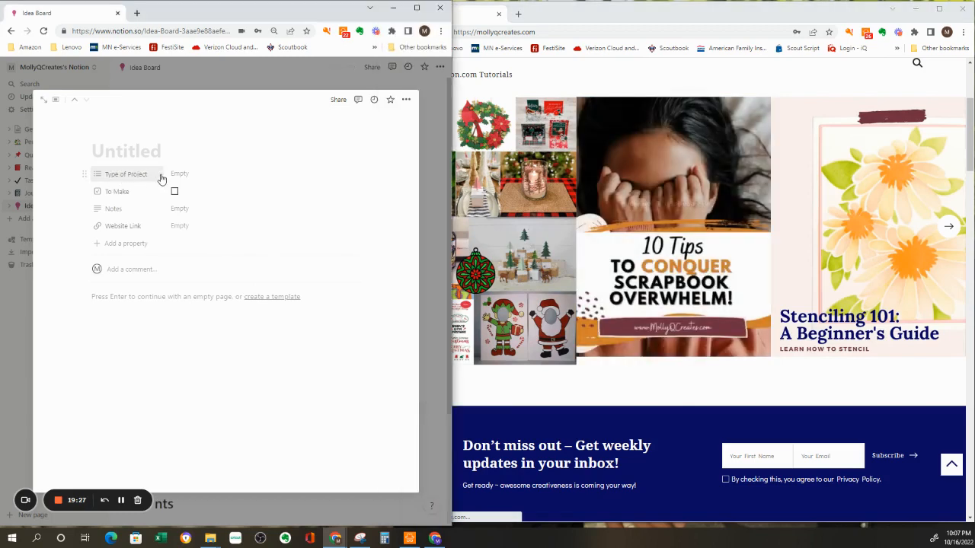
{"action": "left_click", "coordinate": [99, 150]}
{"action": "left_click", "coordinate": [96, 152]}
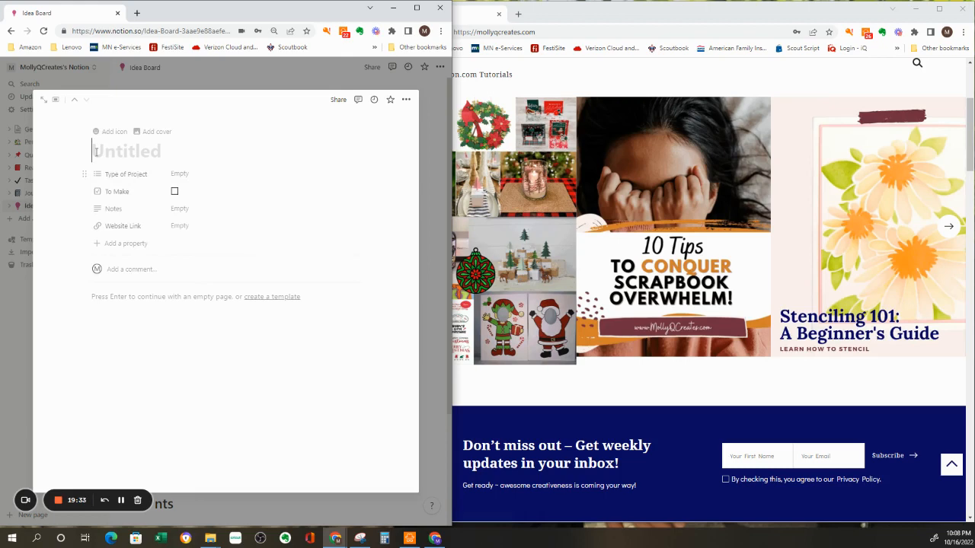
{"action": "type", "text": "Stenc"}
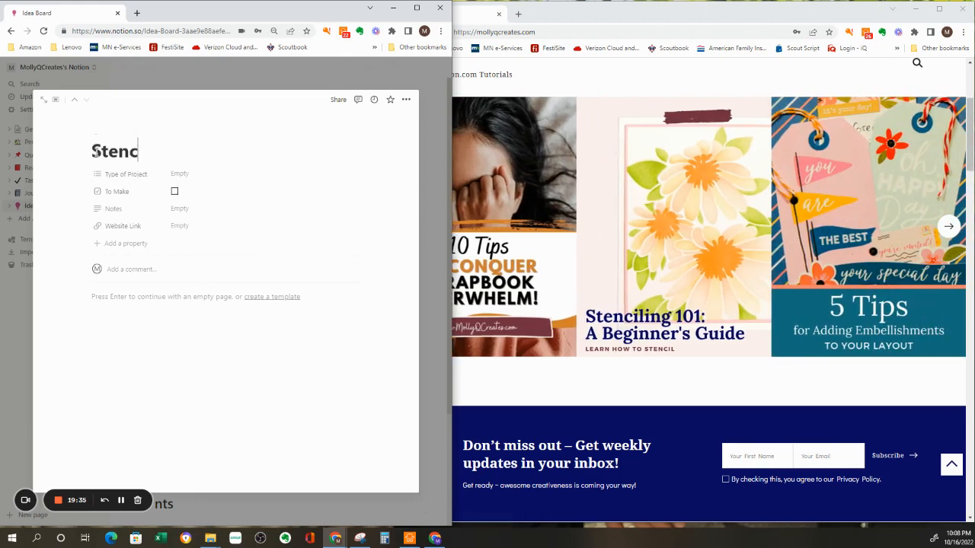
{"action": "type", "text": "iling 1"}
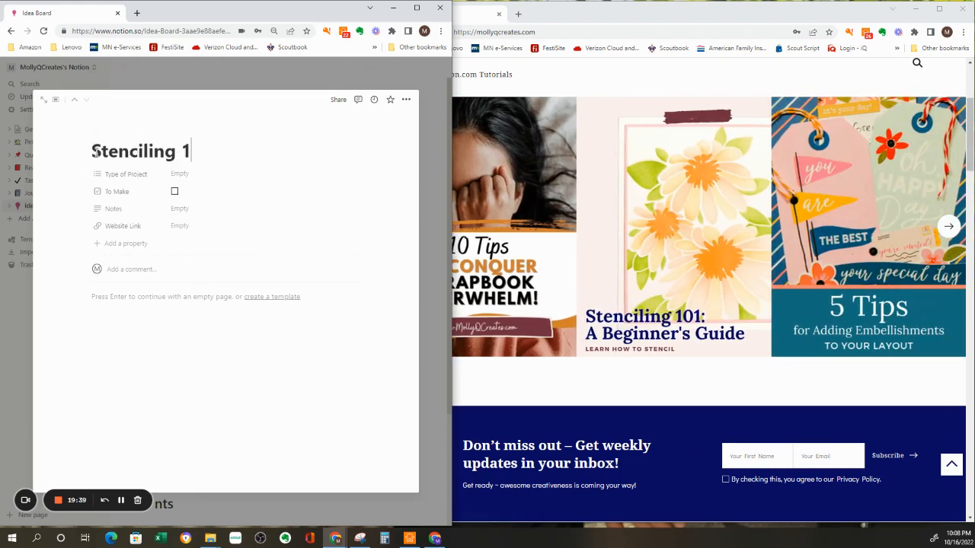
{"action": "type", "text": "01: ?"}
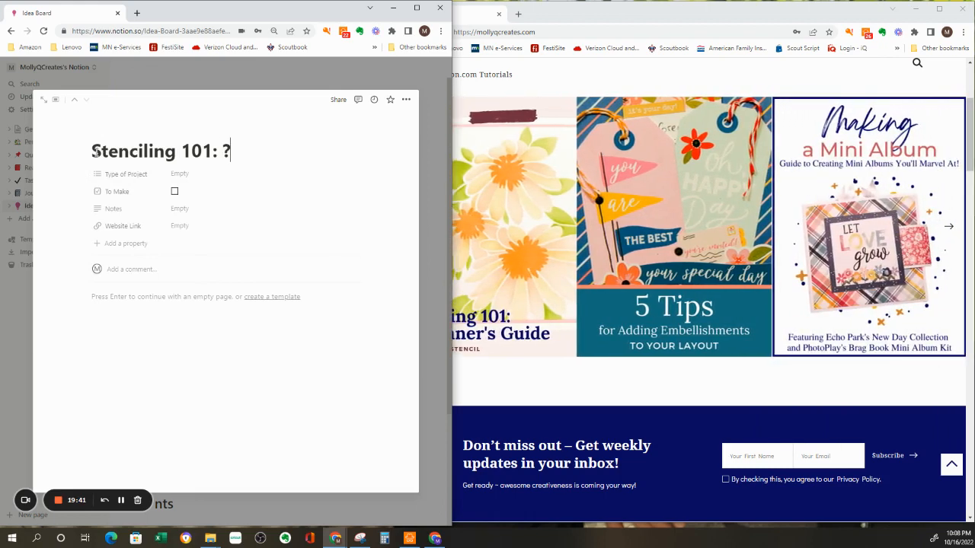
{"action": "key", "text": "BackSpace"}
{"action": "type", "text": "A "}
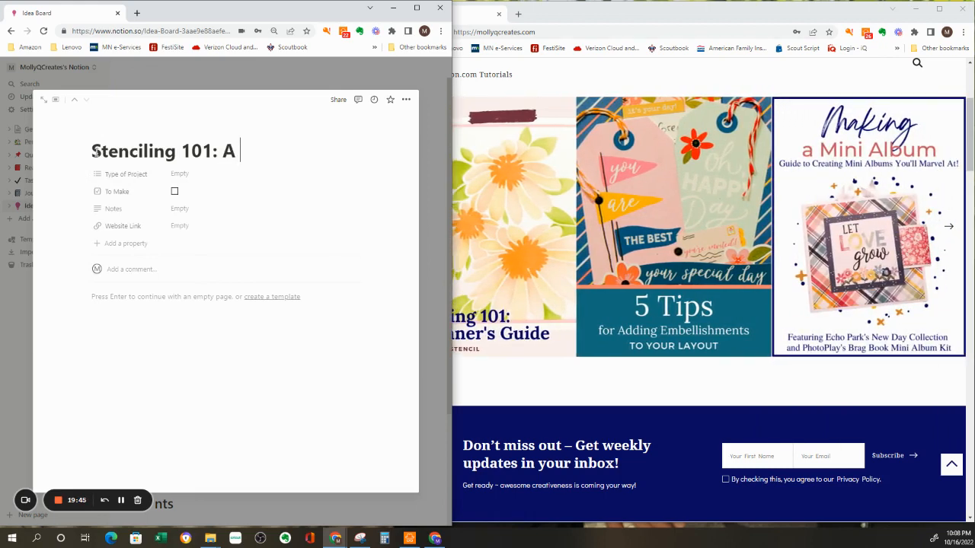
{"action": "type", "text": "Beginner"}
{"action": "type", "text": "'"}
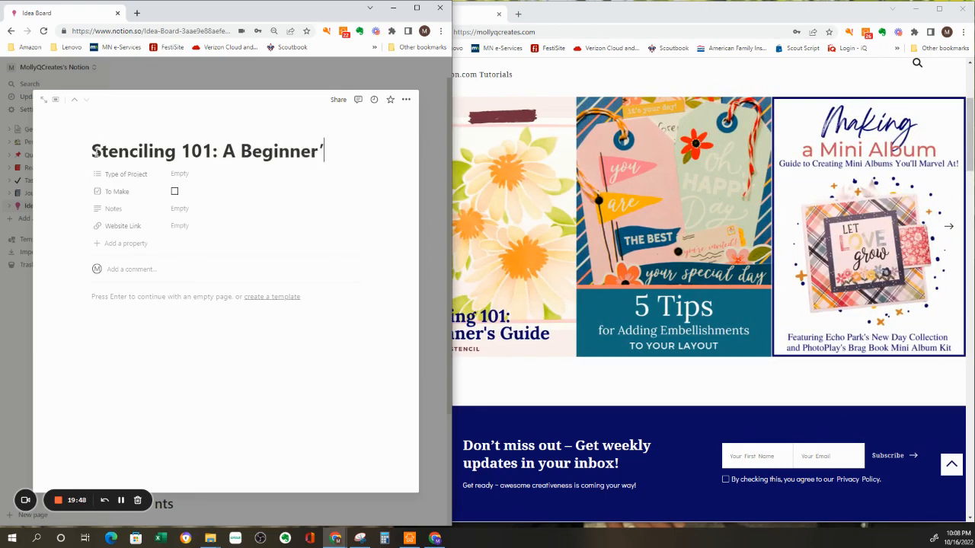
{"action": "key", "text": "BackSpace"}
{"action": "type", "text": "s Guide"}
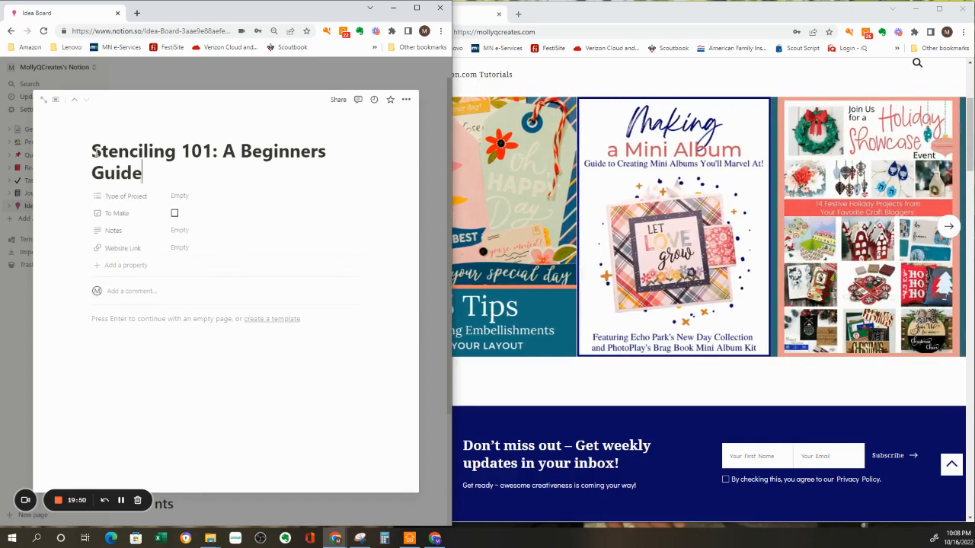
Step: Advance the website's featured posts carousel to the Stenciling 101 beginner's guide and open that article
{"action": "left_click", "coordinate": [681, 392]}
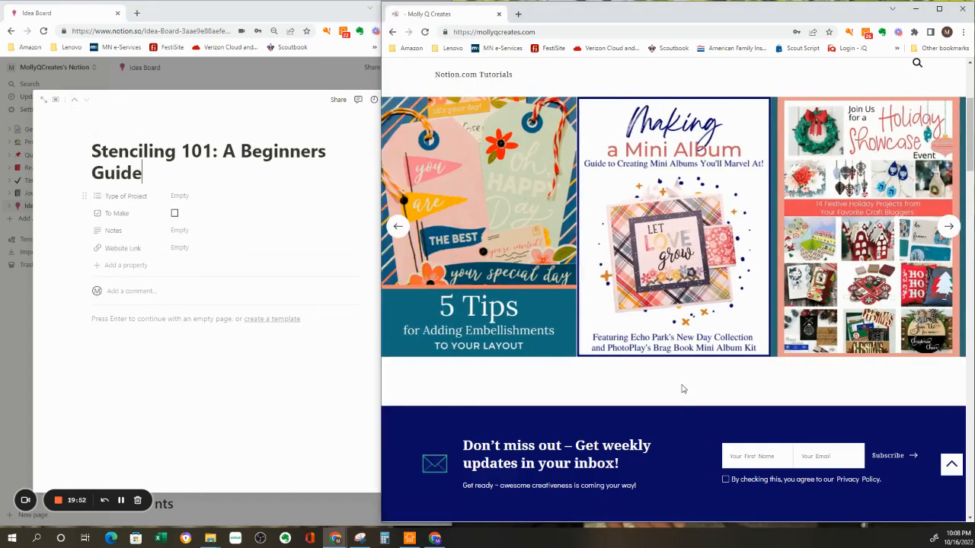
{"action": "scroll", "coordinate": [704, 387], "scroll_direction": "down", "scroll_amount": 3}
{"action": "scroll", "coordinate": [617, 315], "scroll_direction": "up", "scroll_amount": 6}
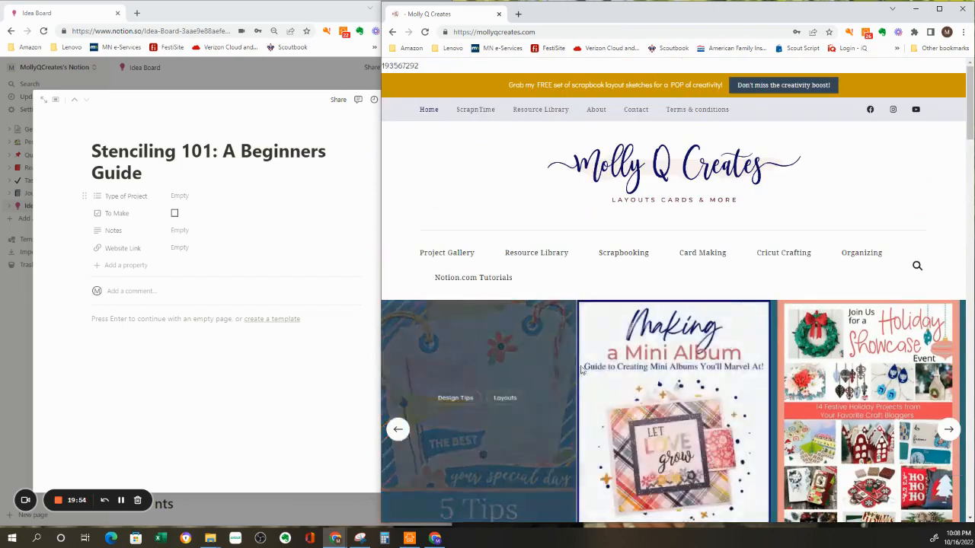
{"action": "scroll", "coordinate": [644, 376], "scroll_direction": "down", "scroll_amount": 1}
{"action": "left_click", "coordinate": [949, 329]}
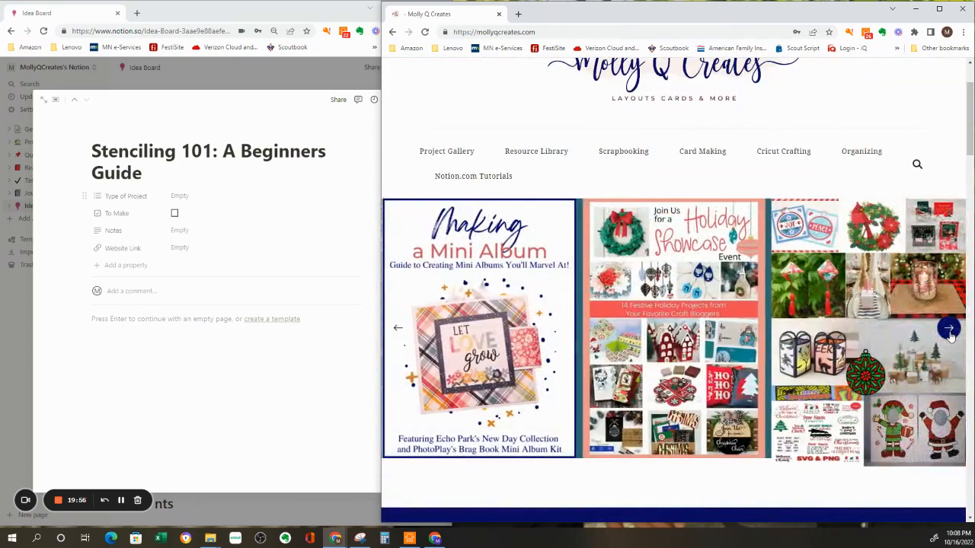
{"action": "left_click", "coordinate": [949, 330]}
{"action": "left_click", "coordinate": [949, 329]}
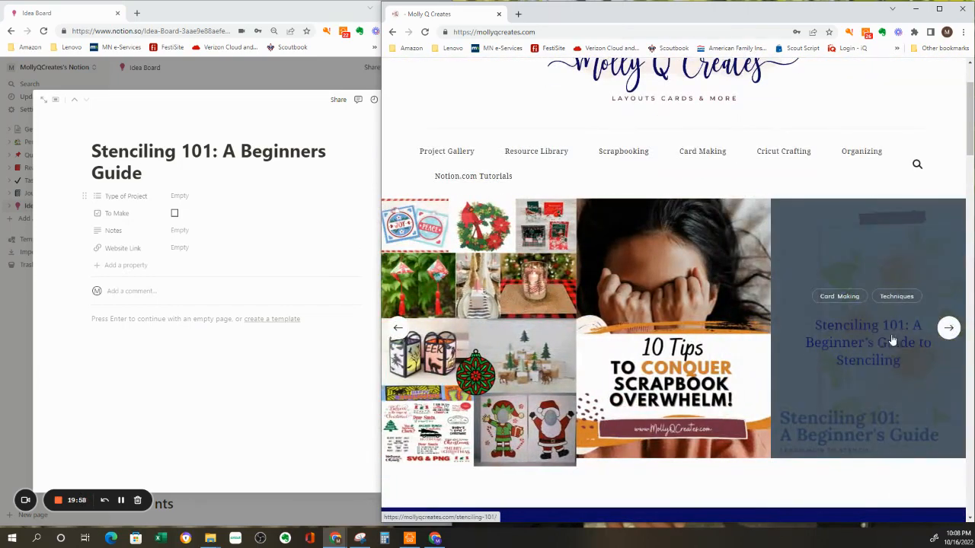
{"action": "left_click", "coordinate": [866, 340]}
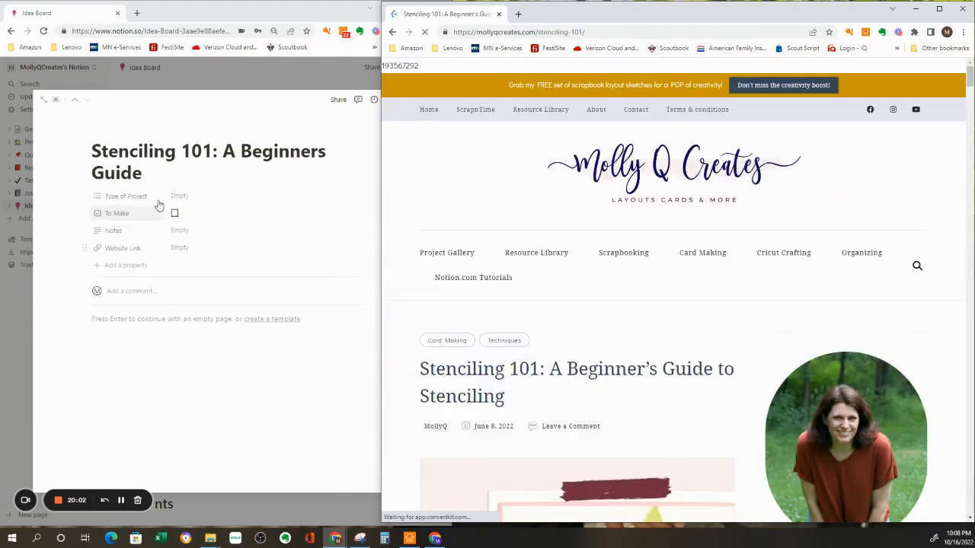
Step: Set the Type of Project of the Stenciling 101 entry to Tutorials
{"action": "left_click", "coordinate": [181, 196]}
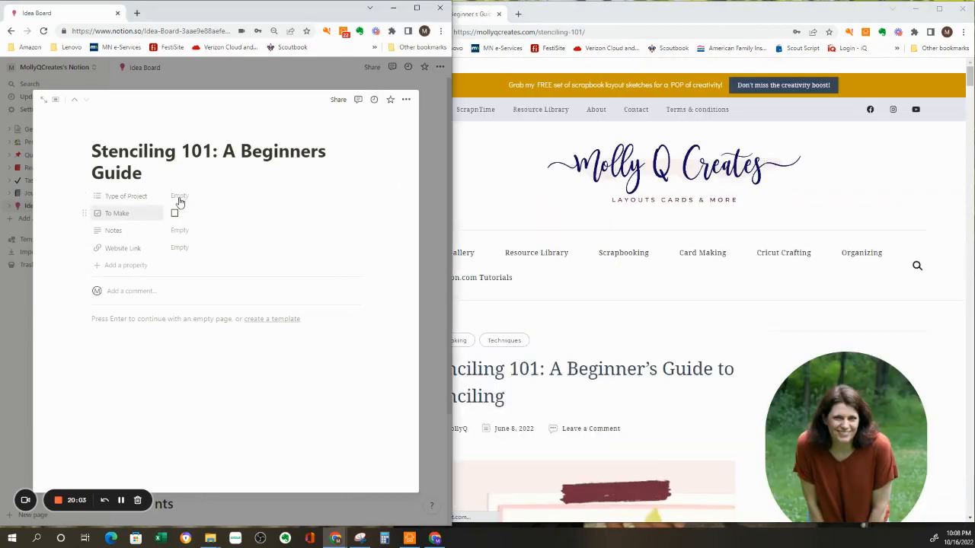
{"action": "left_click", "coordinate": [179, 200]}
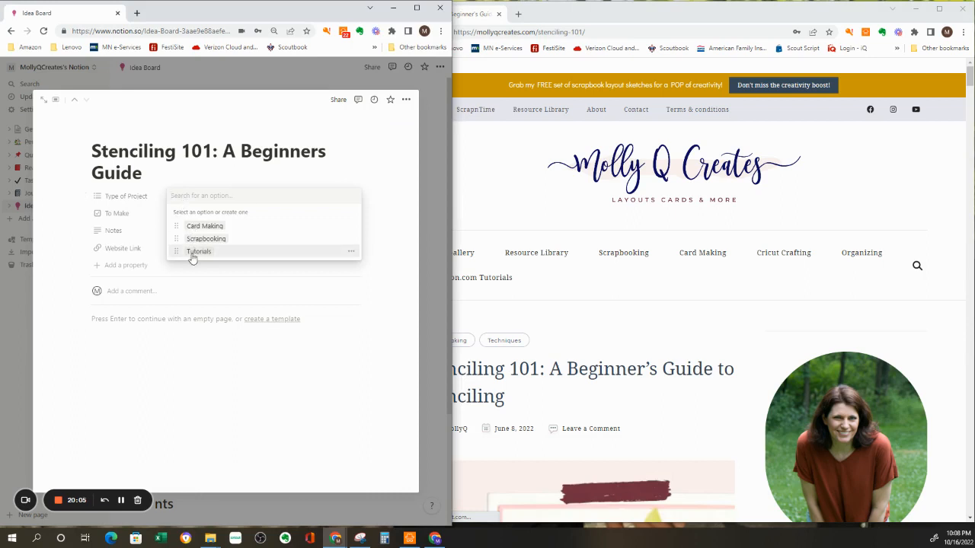
{"action": "left_click", "coordinate": [197, 251]}
{"action": "left_click", "coordinate": [392, 201]}
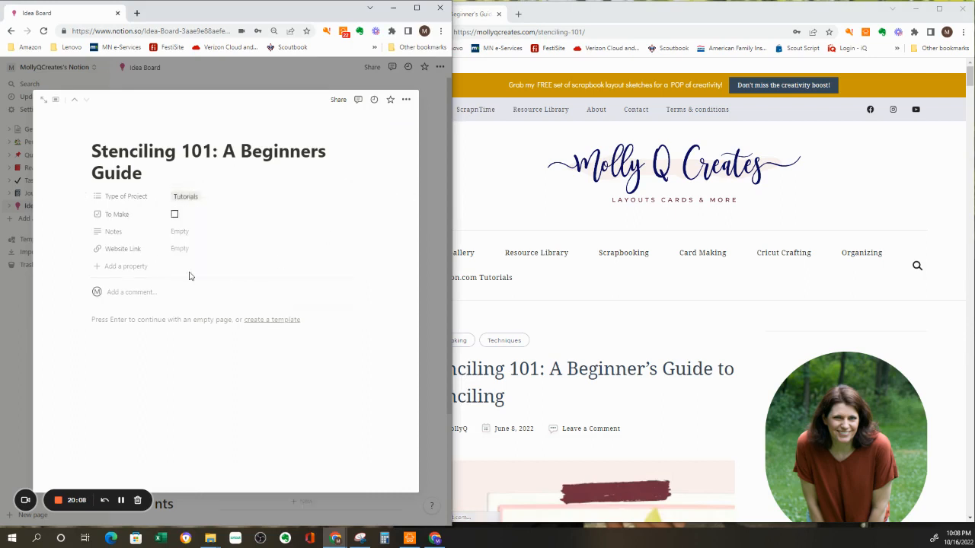
{"action": "left_click", "coordinate": [607, 27]}
{"action": "key", "text": "ctrl+c"}
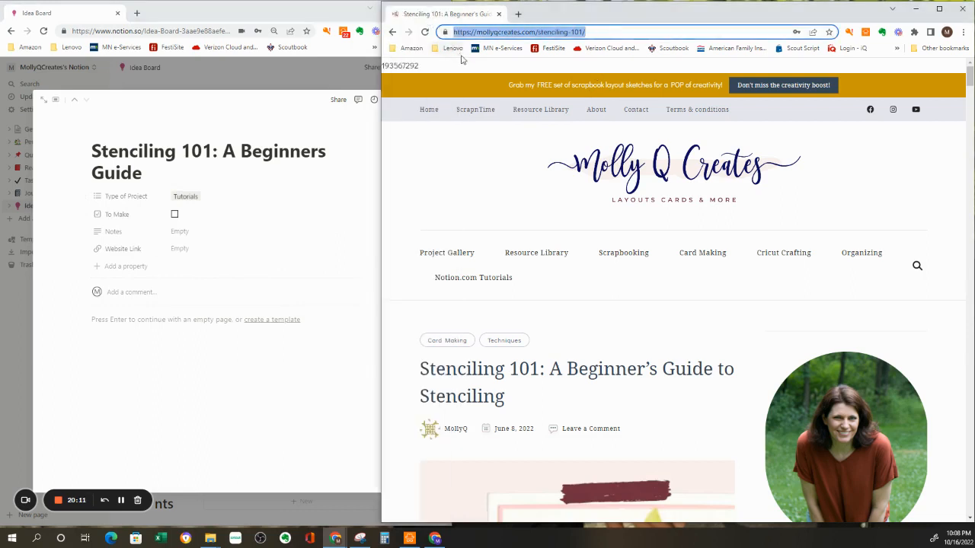
{"action": "left_click", "coordinate": [179, 252]}
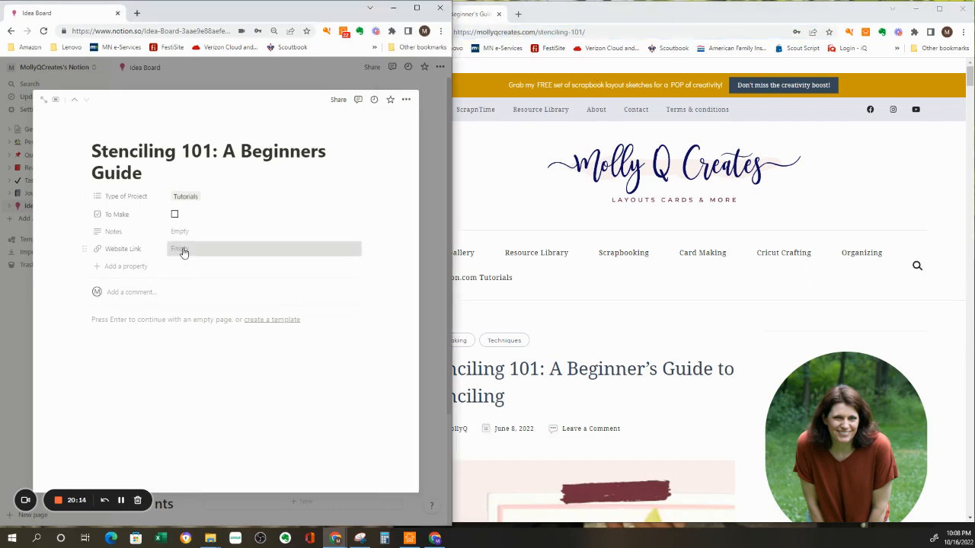
{"action": "left_click", "coordinate": [183, 252]}
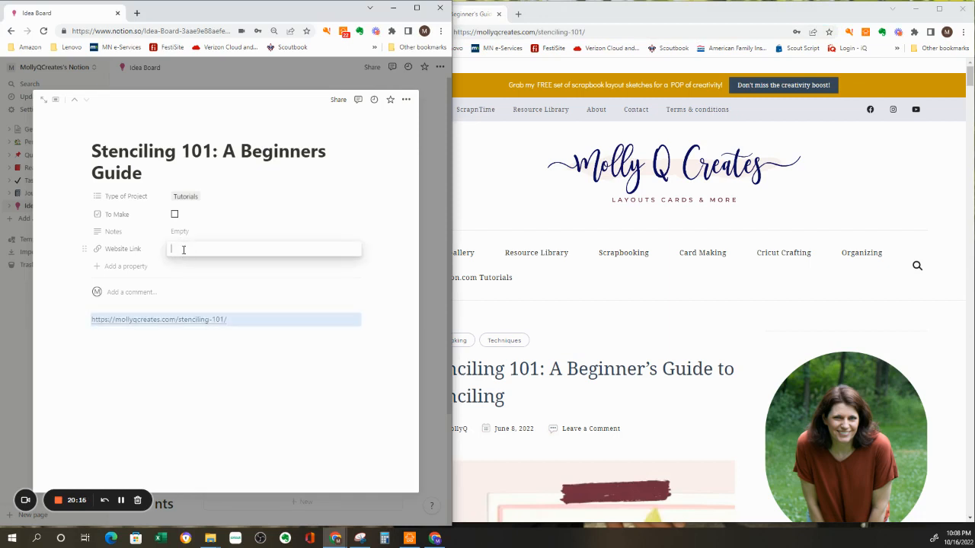
{"action": "right_click", "coordinate": [182, 250]}
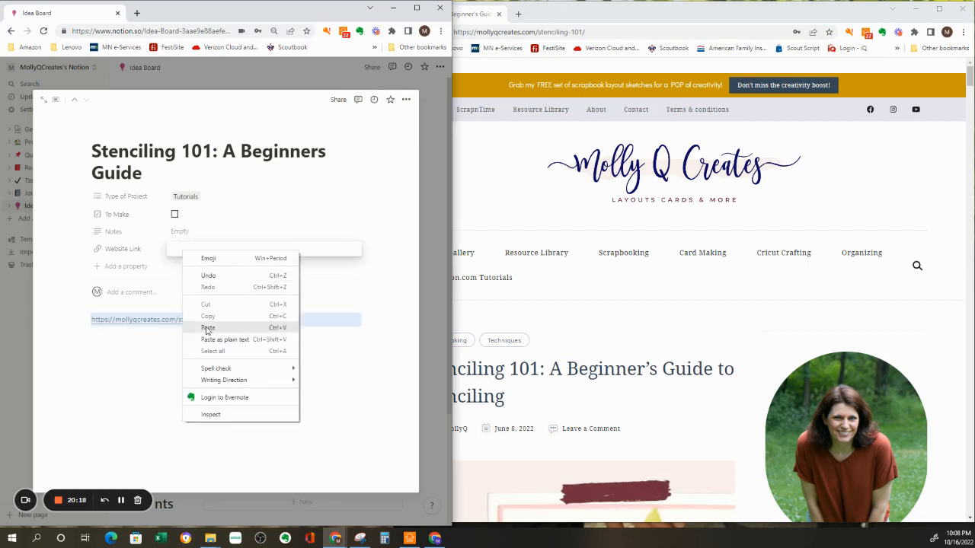
{"action": "left_click", "coordinate": [205, 330]}
{"action": "left_click", "coordinate": [200, 356]}
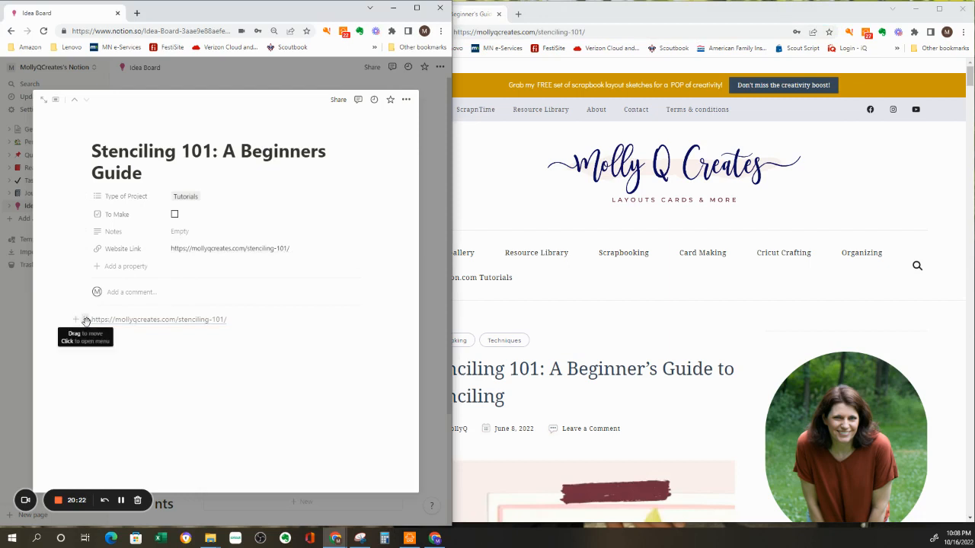
{"action": "left_click", "coordinate": [85, 320]}
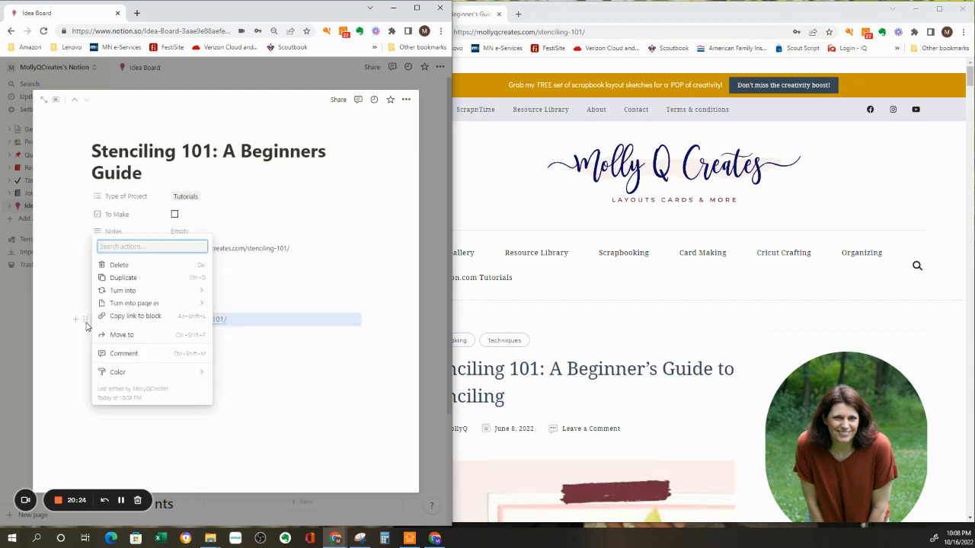
{"action": "left_click", "coordinate": [115, 266]}
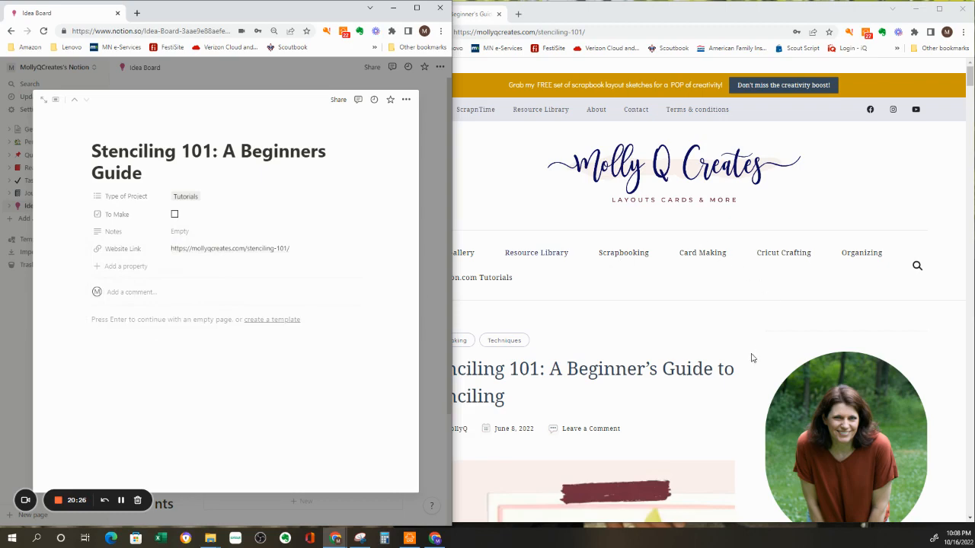
Step: Place the article's Stenciling 101 flower image in the body of the entry and close the entry
{"action": "scroll", "coordinate": [752, 358], "scroll_direction": "down", "scroll_amount": 5}
{"action": "left_click_drag", "start_coordinate": [571, 301], "coordinate": [204, 348]}
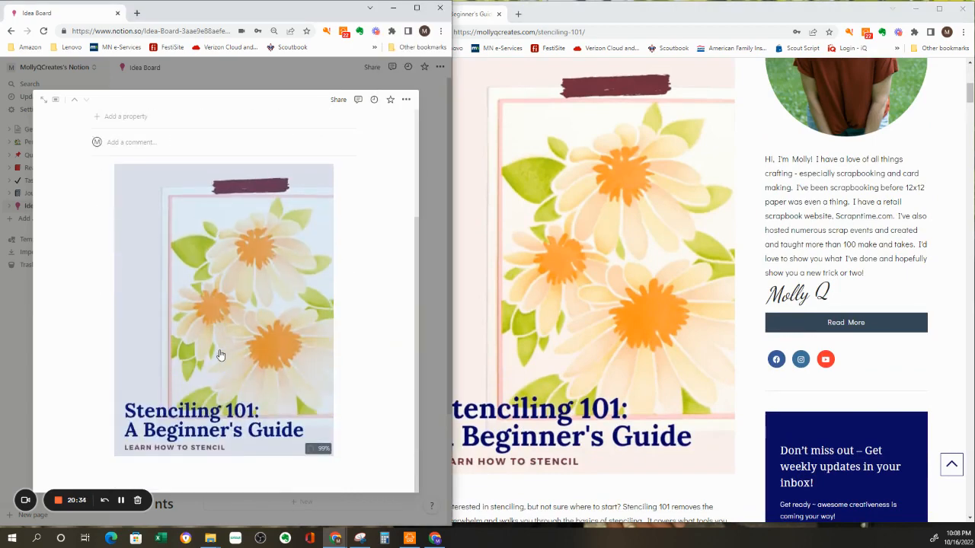
{"action": "scroll", "coordinate": [219, 355], "scroll_direction": "up", "scroll_amount": 3}
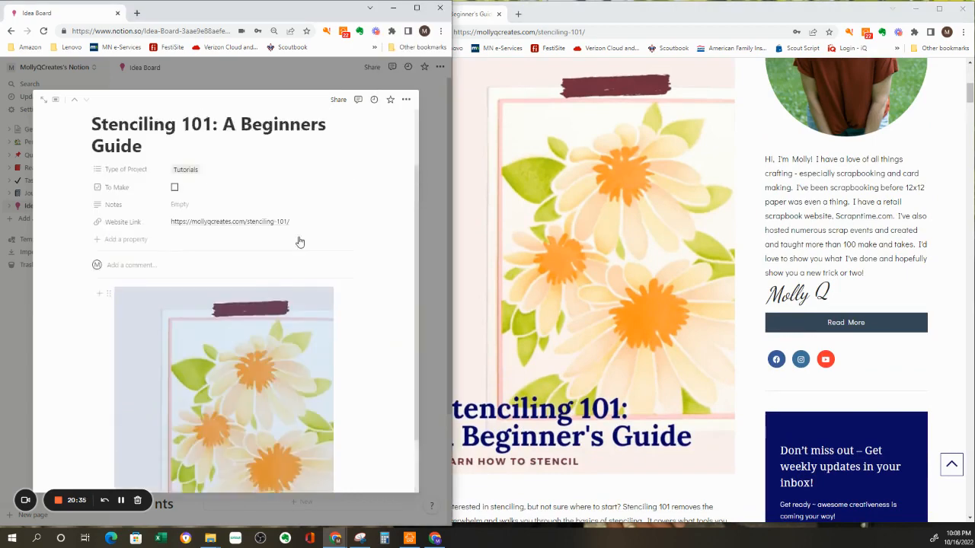
{"action": "left_click", "coordinate": [262, 79]}
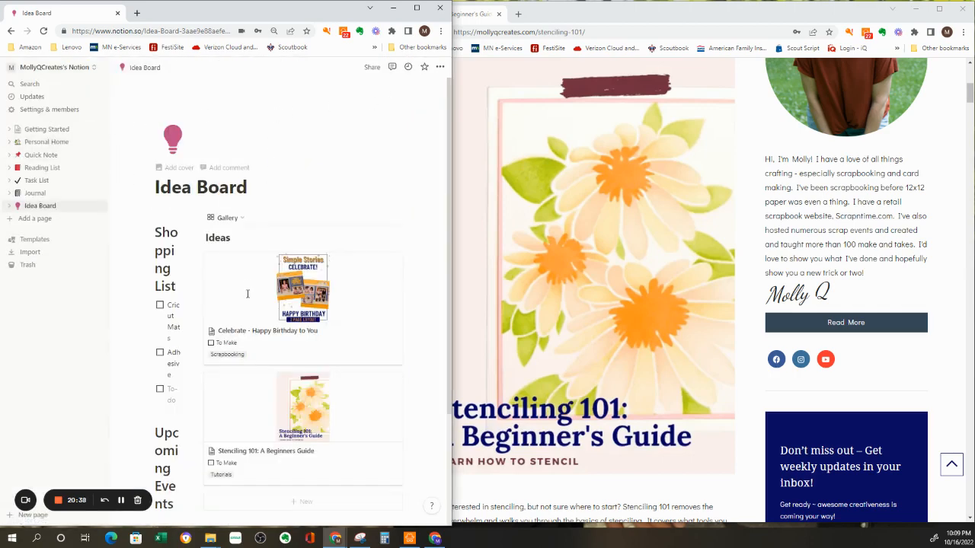
Step: Maximize the Idea Board window, show the Ideas database as a table and add a Multi-select property
{"action": "left_click", "coordinate": [416, 9]}
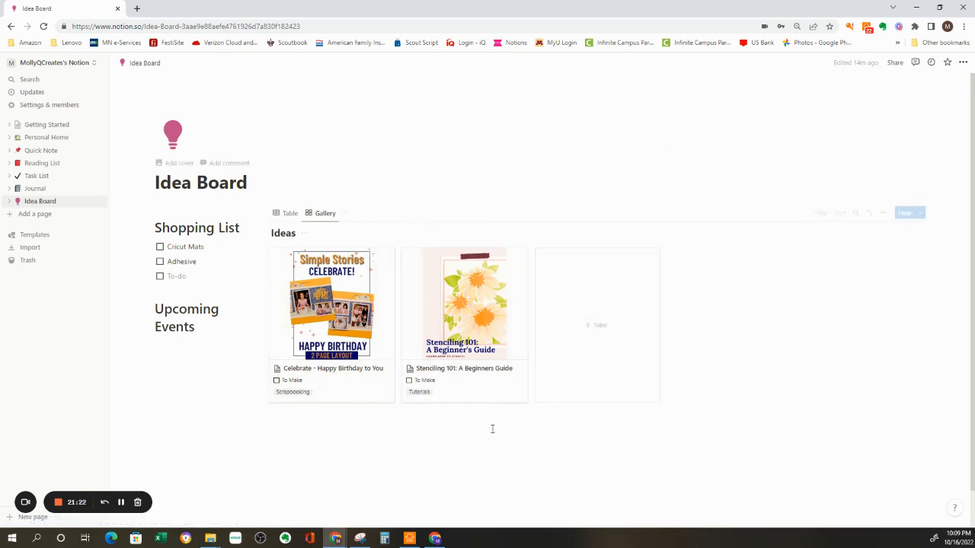
{"action": "left_click", "coordinate": [537, 186]}
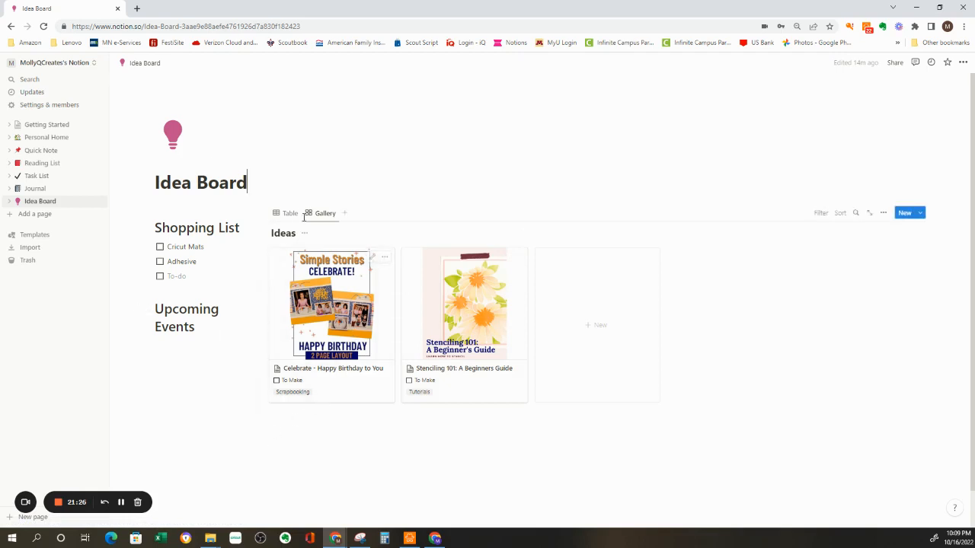
{"action": "left_click", "coordinate": [287, 214]}
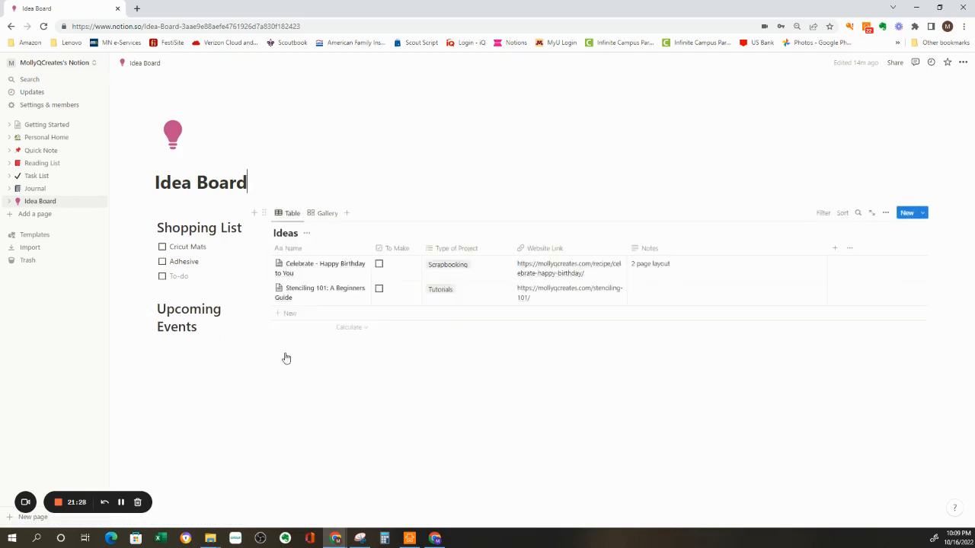
{"action": "left_click", "coordinate": [835, 251]}
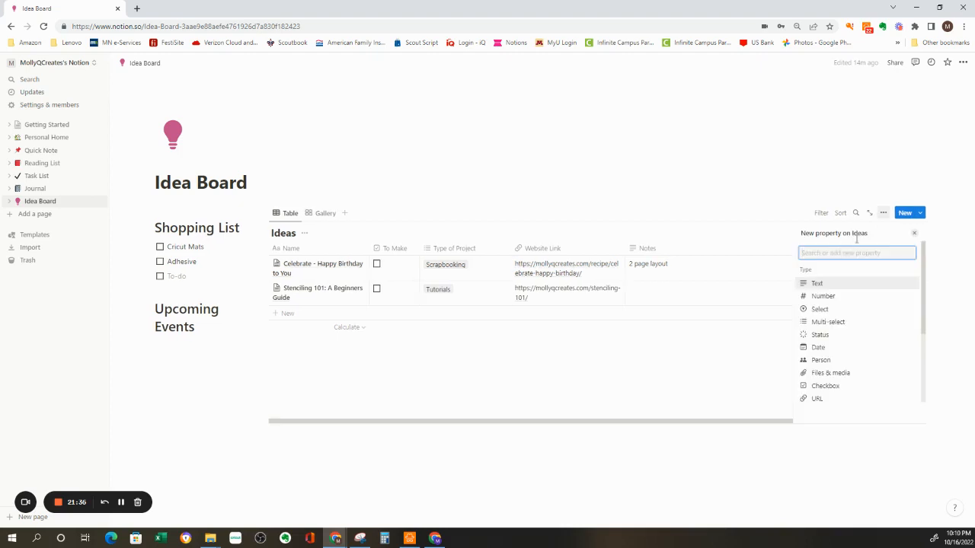
{"action": "left_click", "coordinate": [820, 328]}
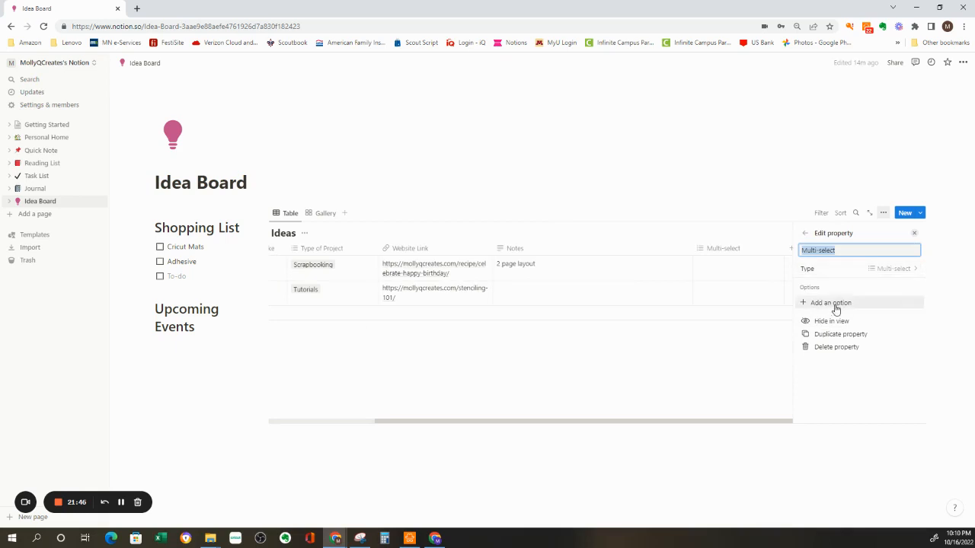
Step: Add the options Birthday and Stenciling to the new multi-select property and close its settings
{"action": "left_click", "coordinate": [835, 305]}
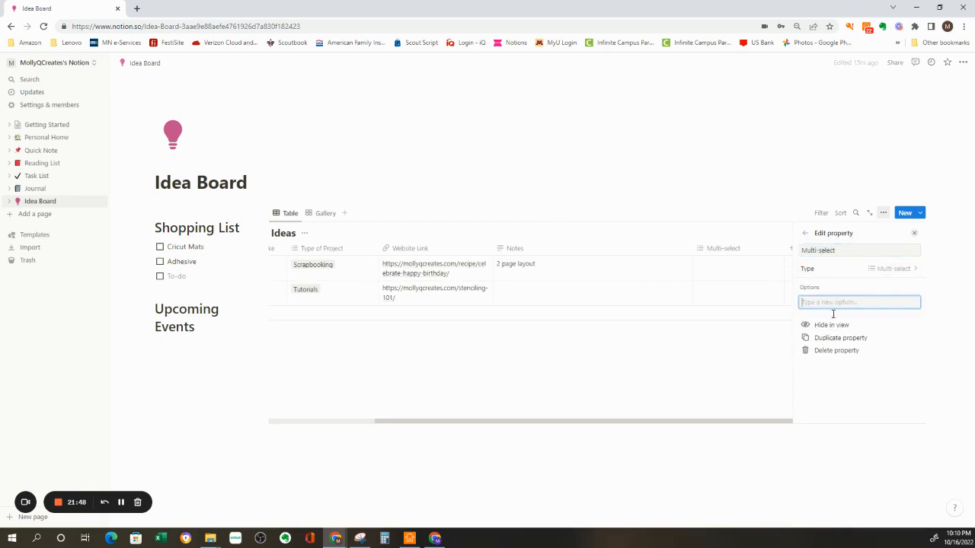
{"action": "type", "text": "Birthday"}
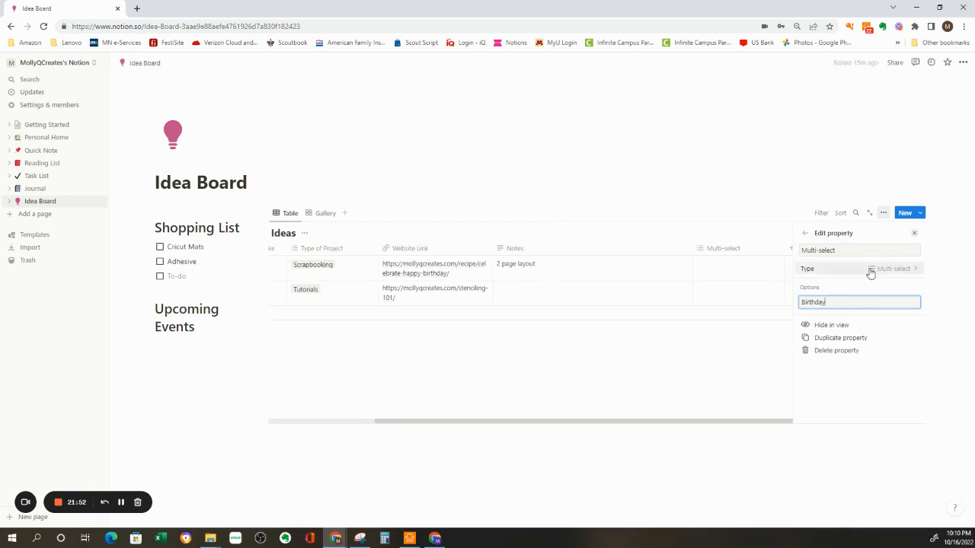
{"action": "key", "text": "Return"}
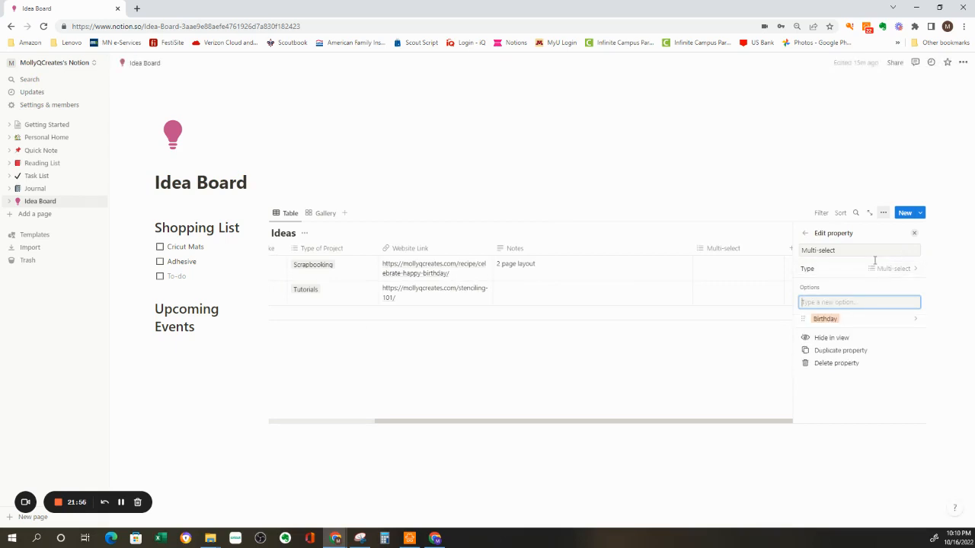
{"action": "type", "text": "Stenc"}
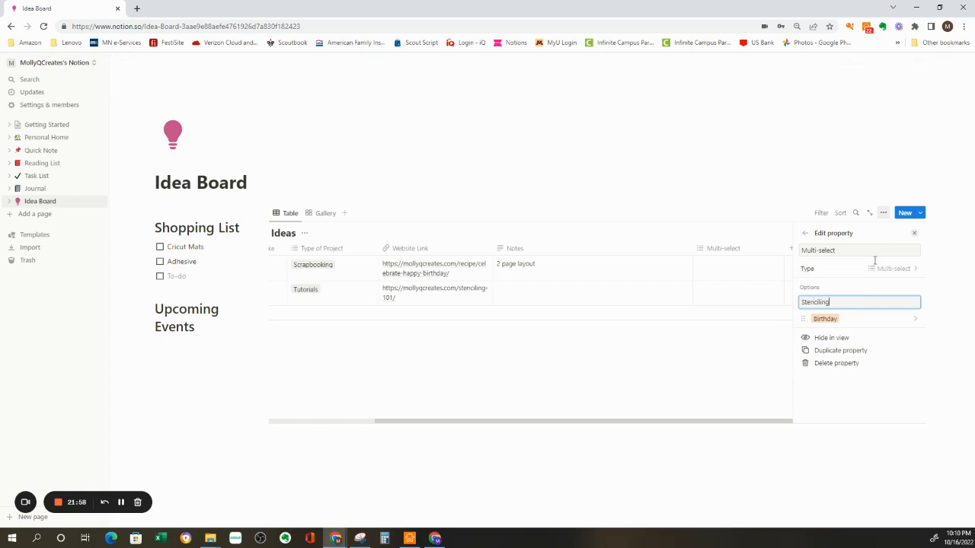
{"action": "type", "text": "iling"}
{"action": "key", "text": "Return"}
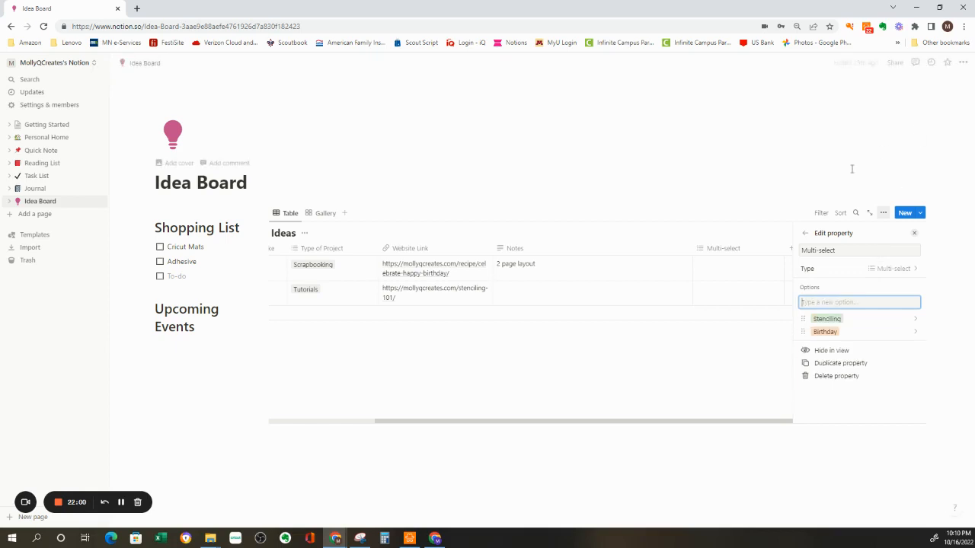
{"action": "left_click", "coordinate": [563, 320]}
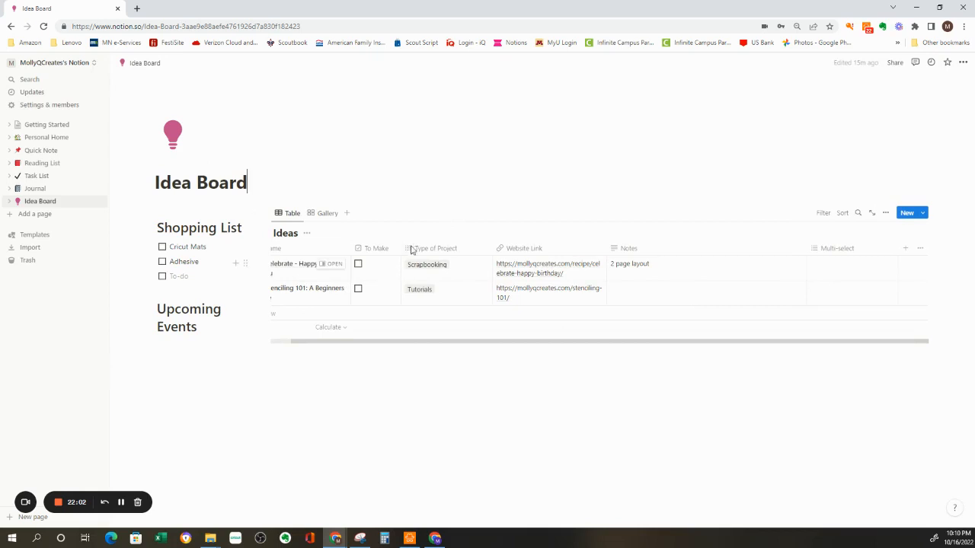
Step: Rename the multi-select property as Theme and move its column between To Make and Type of Project
{"action": "left_click", "coordinate": [843, 252]}
{"action": "left_click_drag", "start_coordinate": [849, 268], "coordinate": [790, 275]}
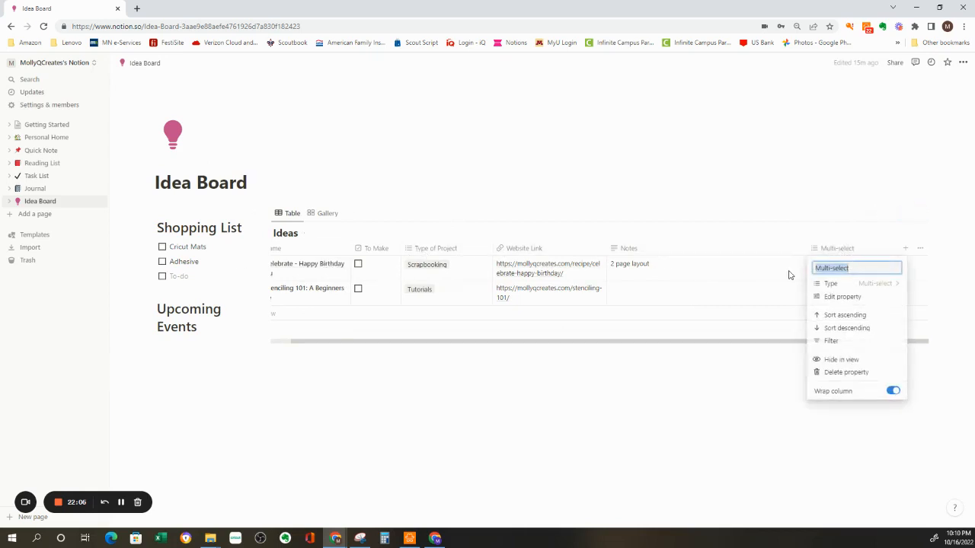
{"action": "type", "text": "Theme"}
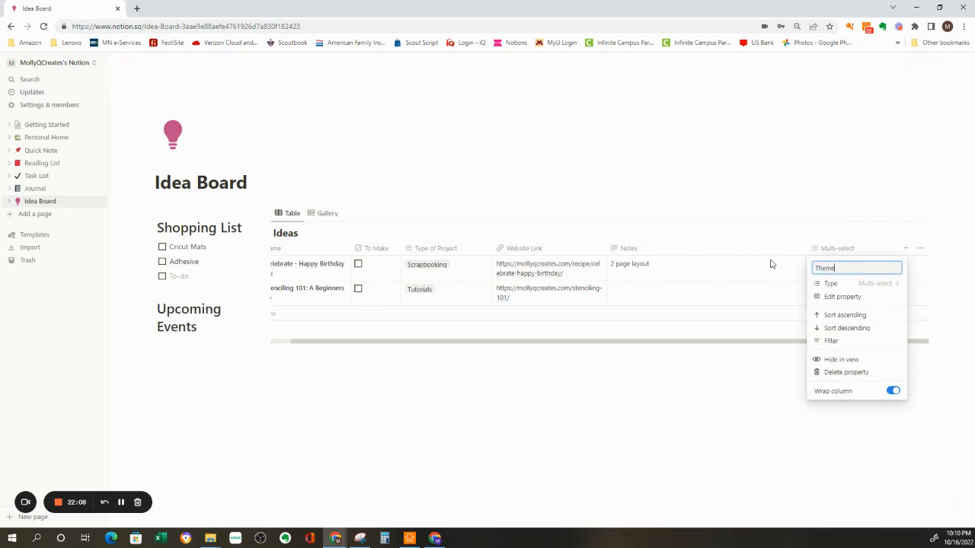
{"action": "key", "text": "Return"}
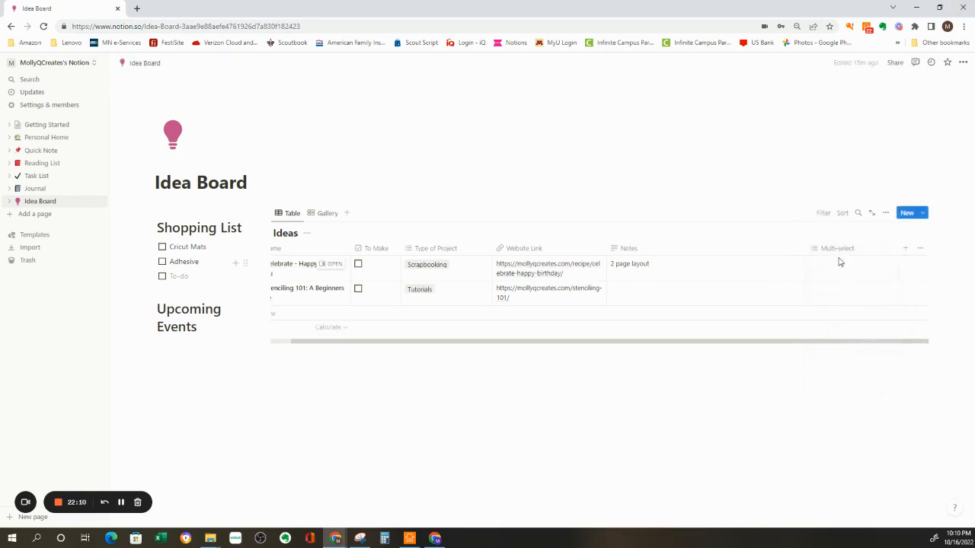
{"action": "left_click_drag", "start_coordinate": [831, 257], "coordinate": [425, 250]}
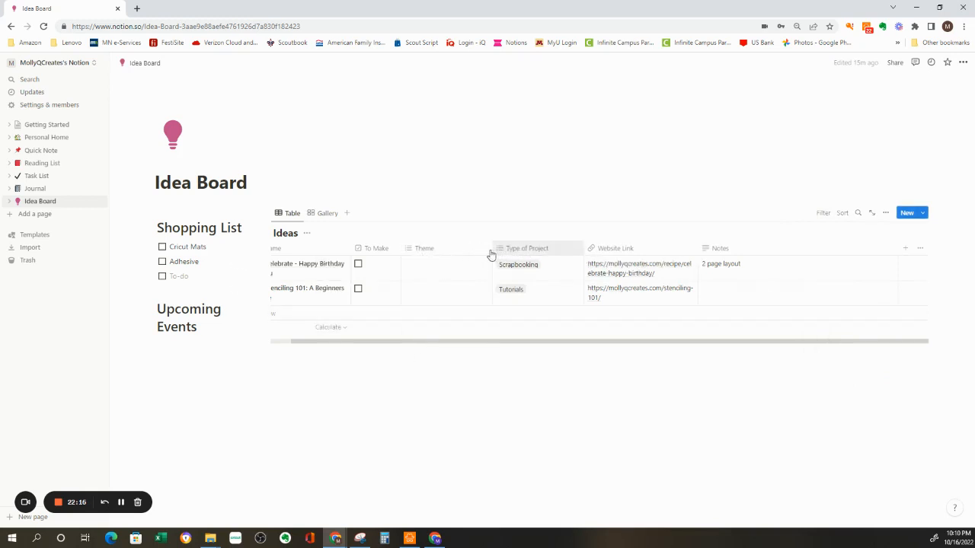
Step: Set the Theme of the Celebrate - Happy Birthday to You entry to Birthday and of the Stenciling 101 entry to Stenciling
{"action": "left_click", "coordinate": [416, 272]}
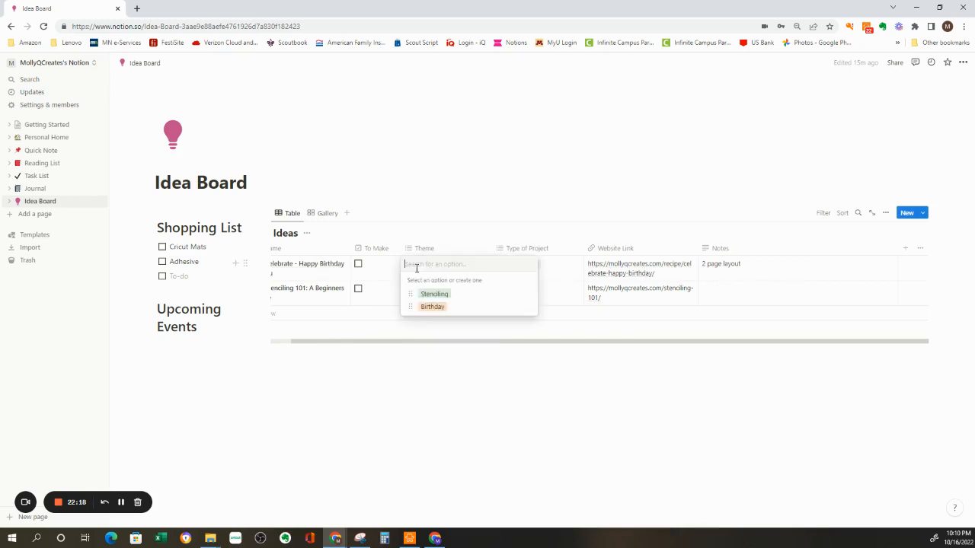
{"action": "left_click", "coordinate": [427, 306]}
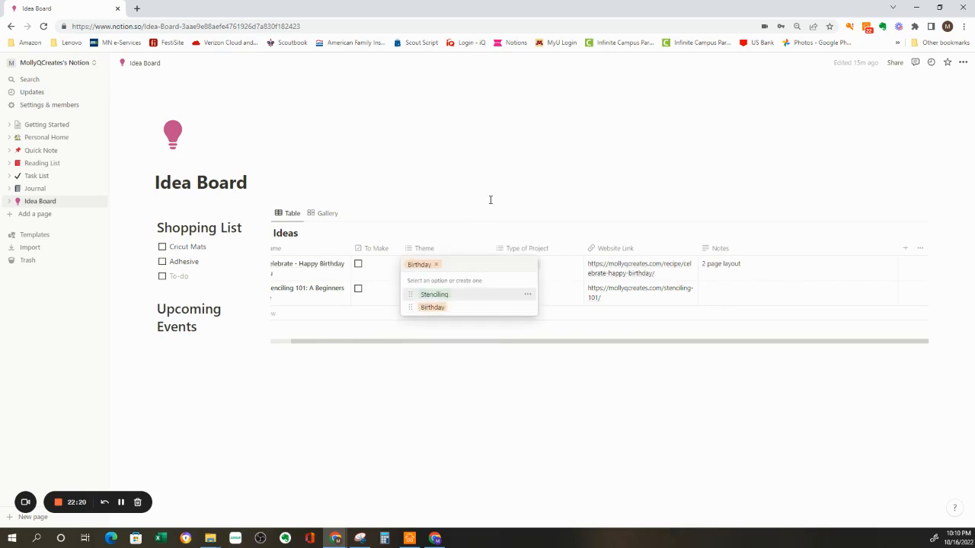
{"action": "key", "text": "Escape"}
{"action": "left_click", "coordinate": [434, 297]}
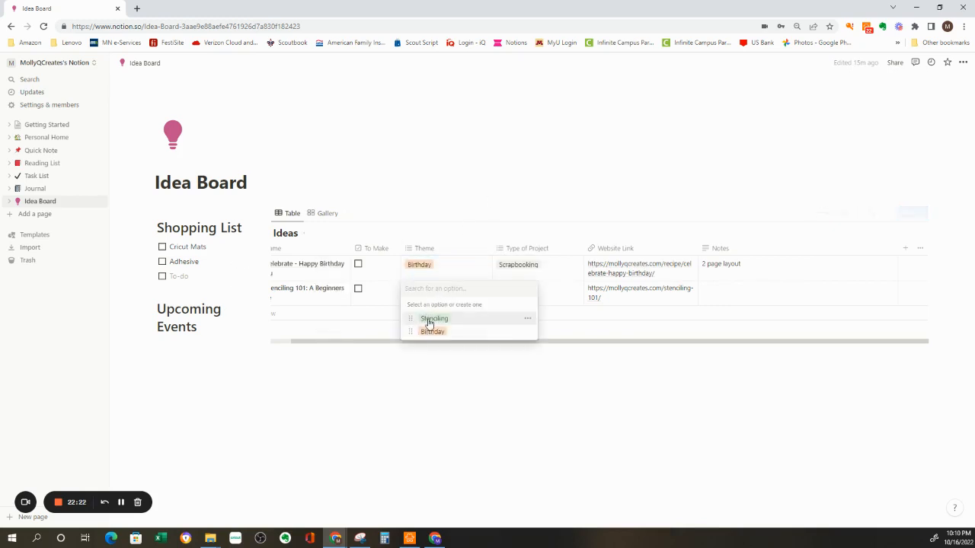
{"action": "left_click", "coordinate": [430, 319]}
{"action": "key", "text": "Escape"}
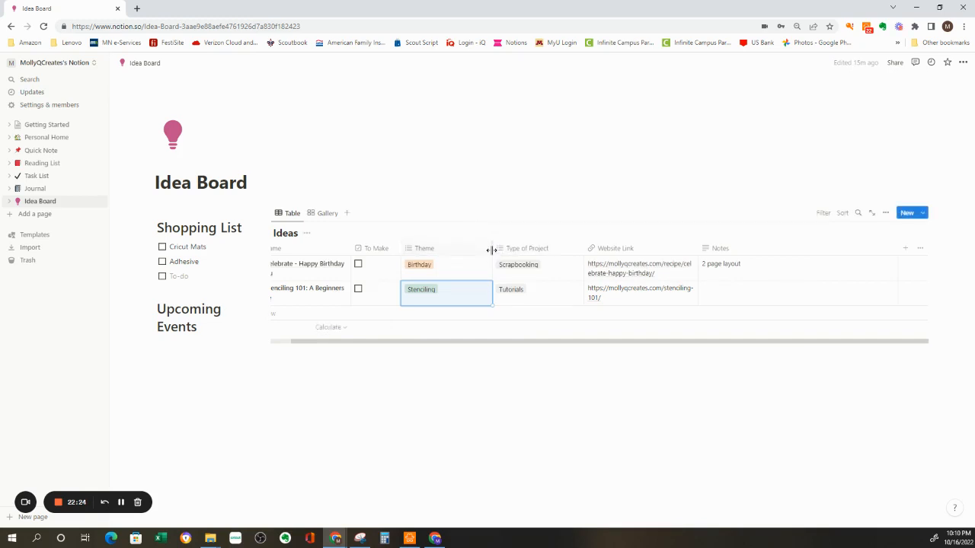
Step: Narrow the Theme and Type of Project columns of the Ideas table
{"action": "left_click_drag", "start_coordinate": [492, 251], "coordinate": [454, 261]}
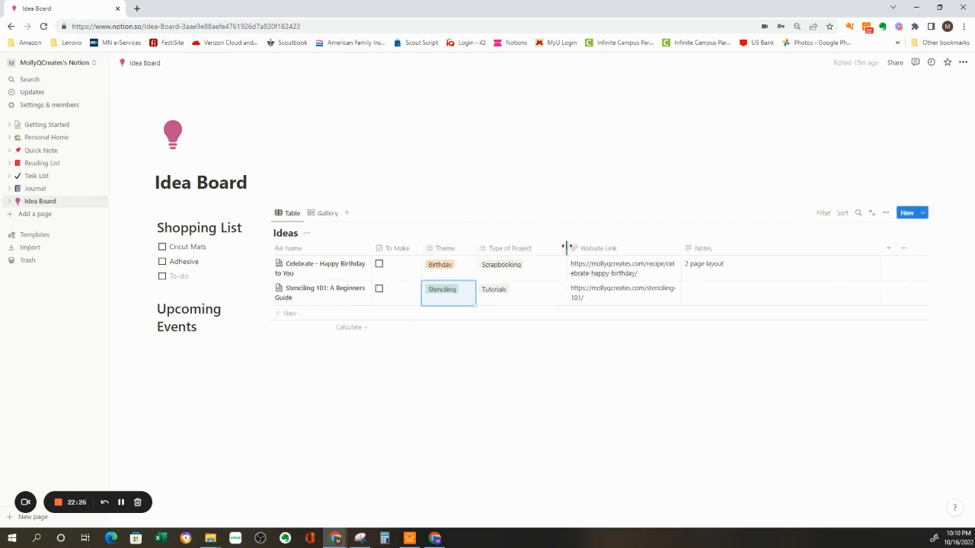
{"action": "left_click_drag", "start_coordinate": [566, 246], "coordinate": [541, 248]}
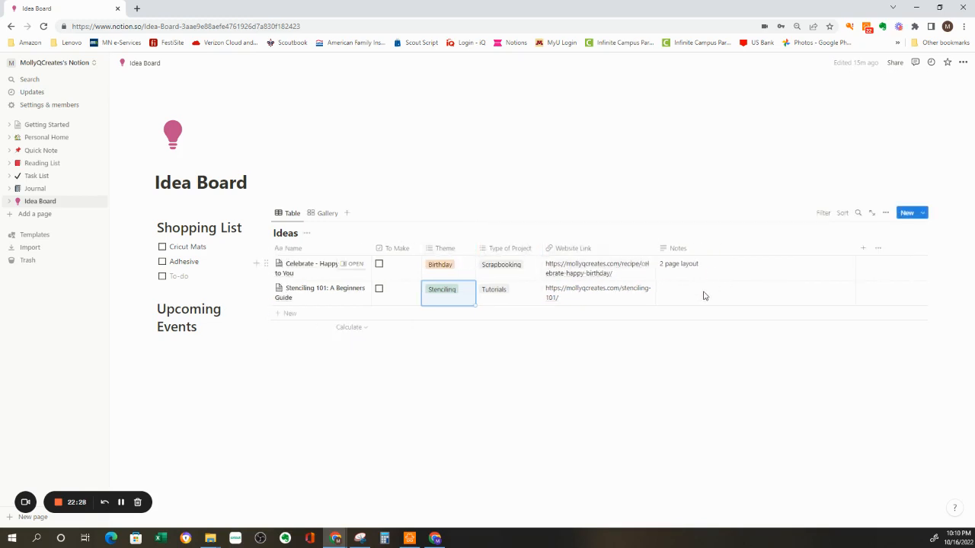
{"action": "left_click", "coordinate": [468, 365]}
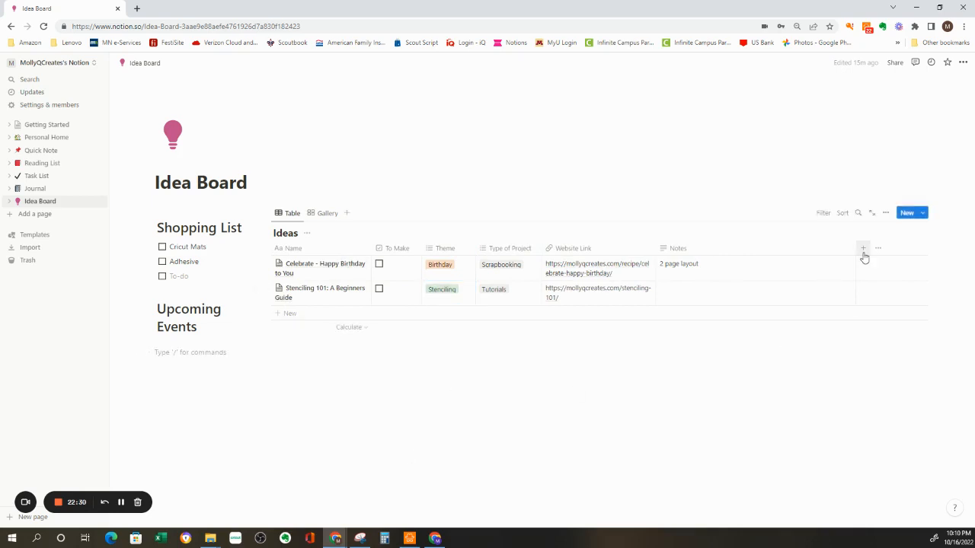
Step: Return to the Ideas gallery, open the Celebrate - Happy Birthday to You entry to review its properties and images, and close it
{"action": "left_click", "coordinate": [325, 216]}
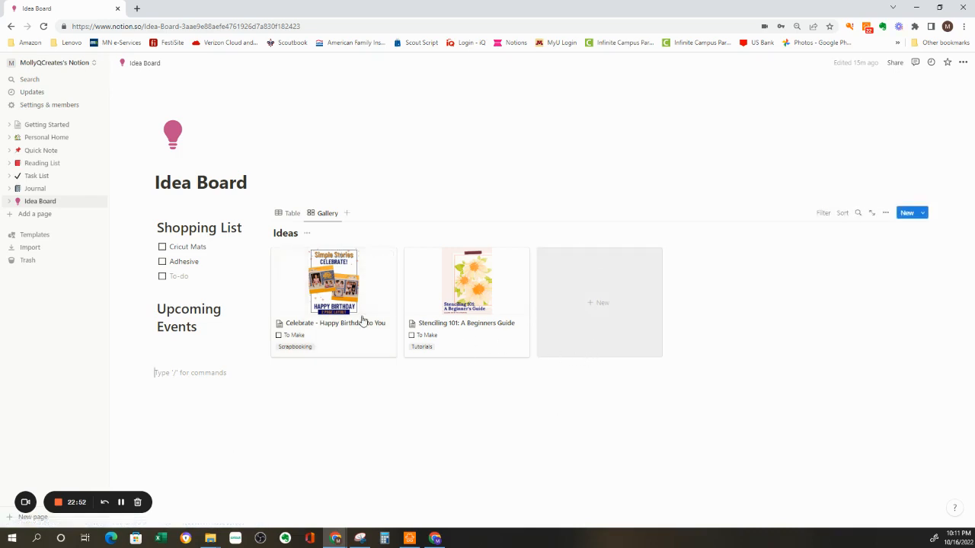
{"action": "left_click", "coordinate": [325, 346]}
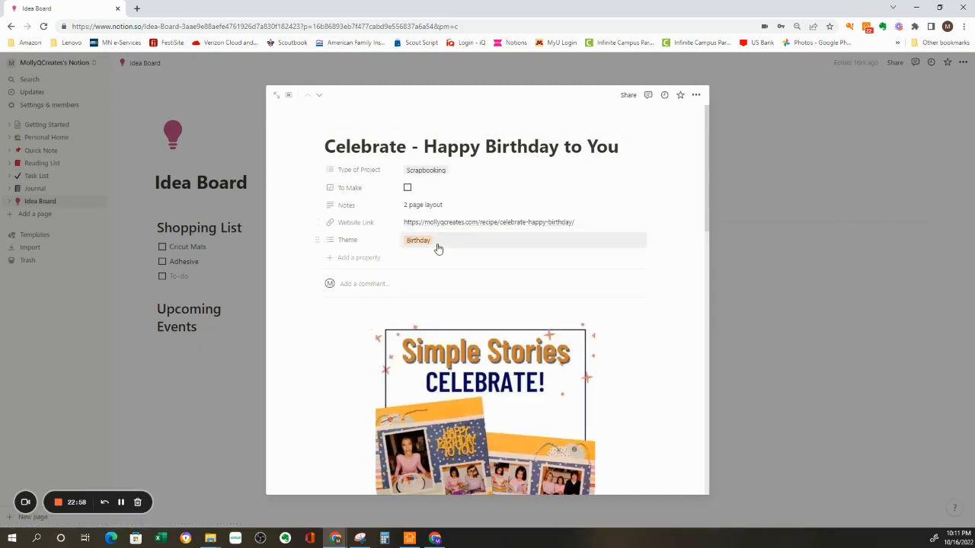
{"action": "scroll", "coordinate": [457, 324], "scroll_direction": "down", "scroll_amount": 10}
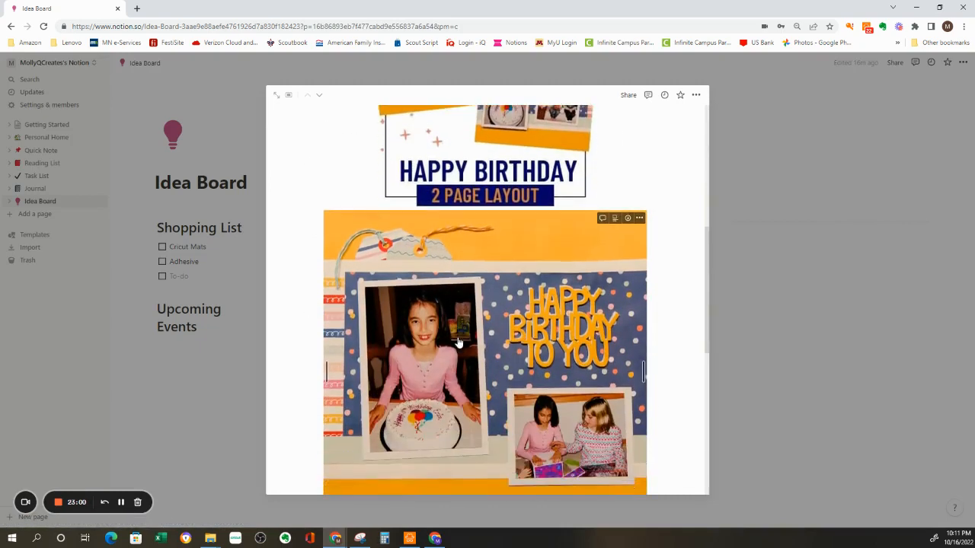
{"action": "scroll", "coordinate": [460, 345], "scroll_direction": "up", "scroll_amount": 10}
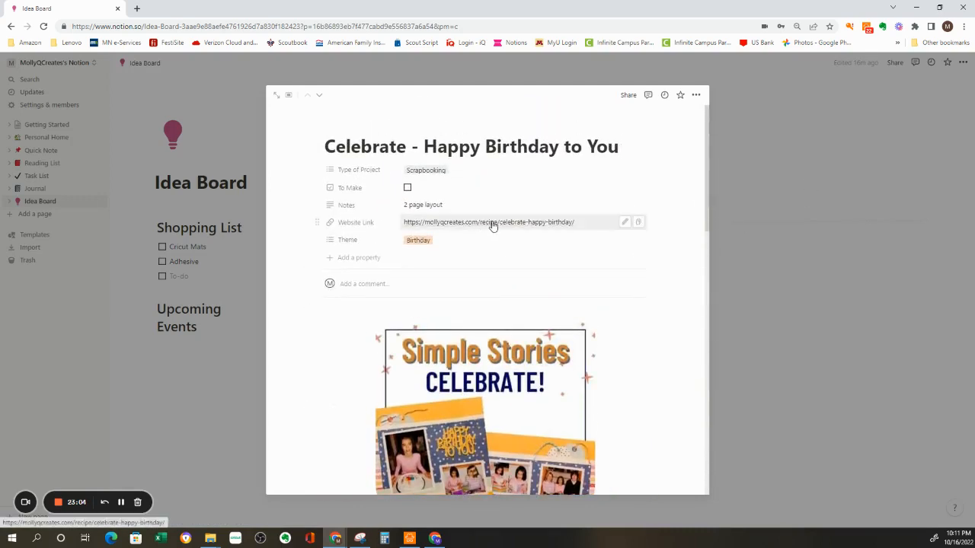
{"action": "key", "text": "Escape"}
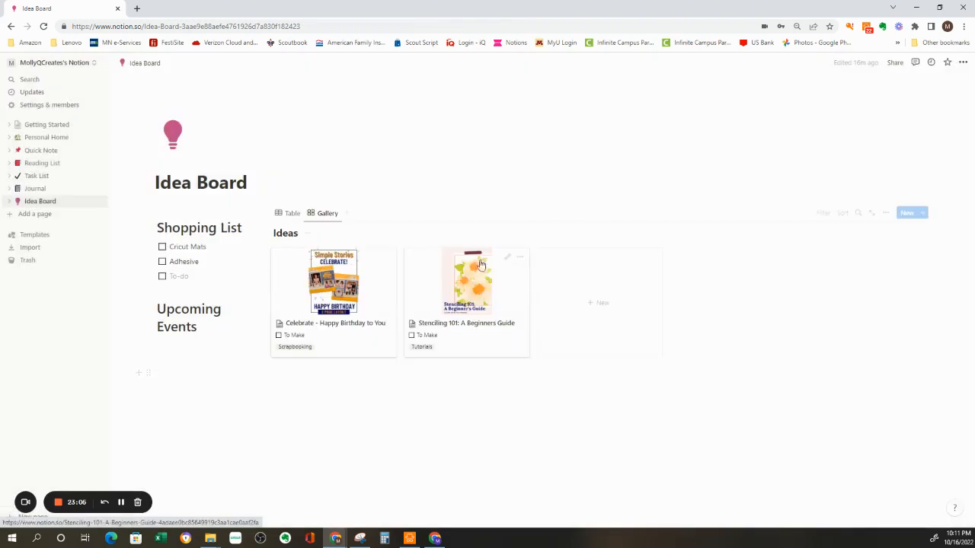